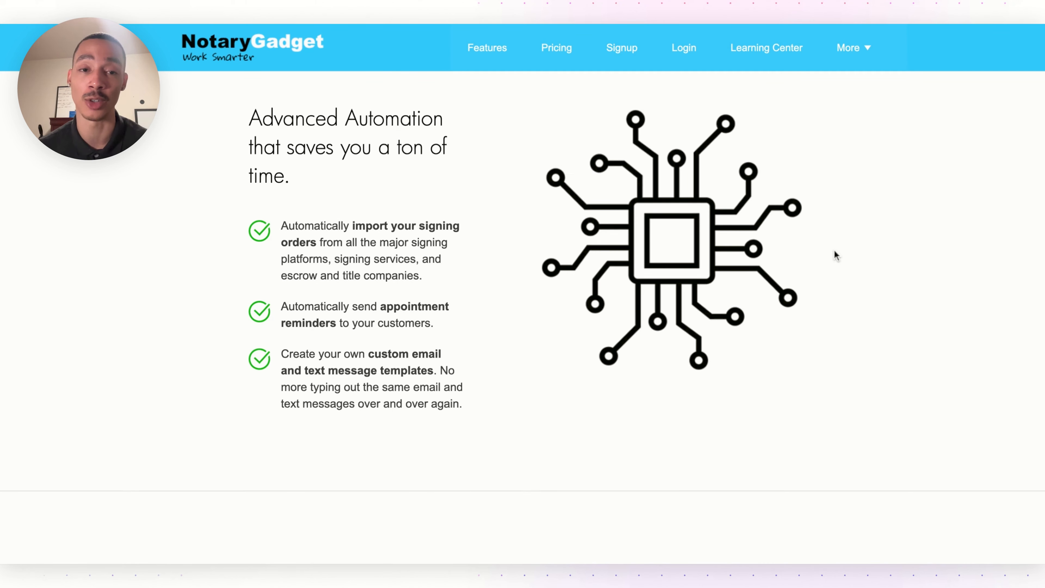
Step: Scroll the homepage past the tax savings and feature cards to Recommended By and the footer links
scroll(835, 252, "down", 10)
scroll(918, 255, "down", 4)
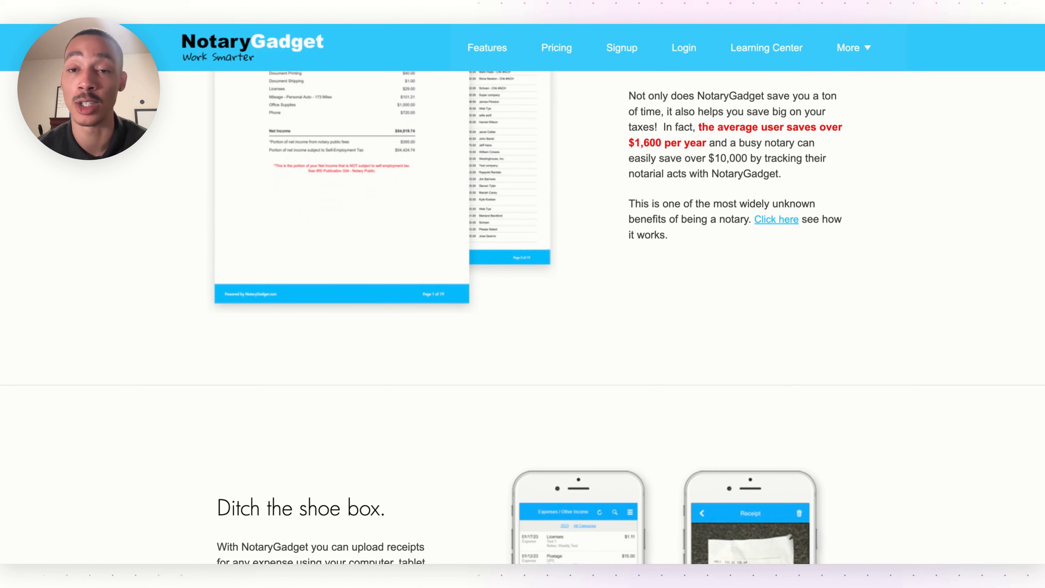
scroll(523, 317, "down", 10)
scroll(523, 317, "up", 2)
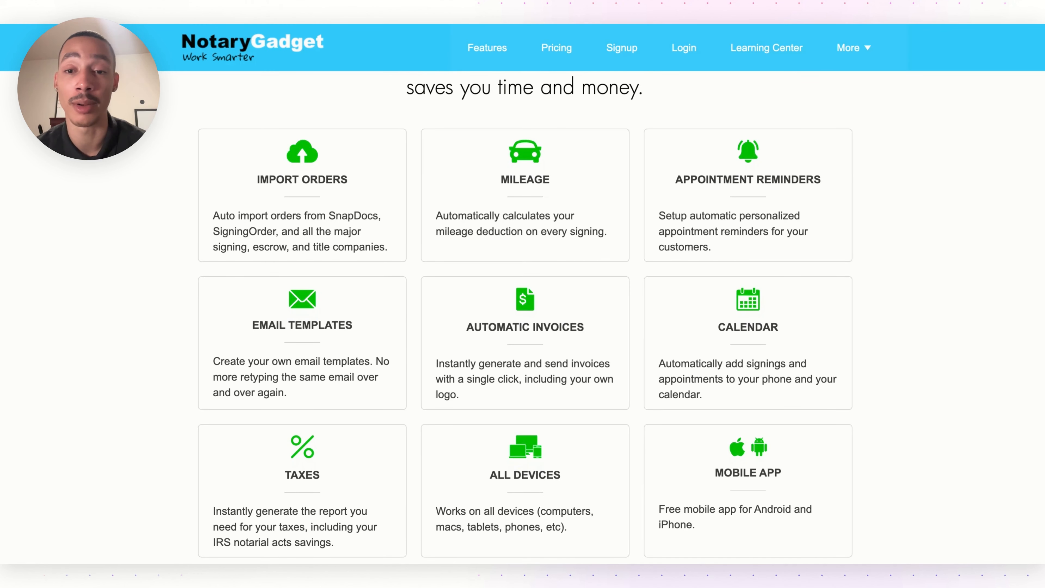
scroll(525, 321, "down", 5)
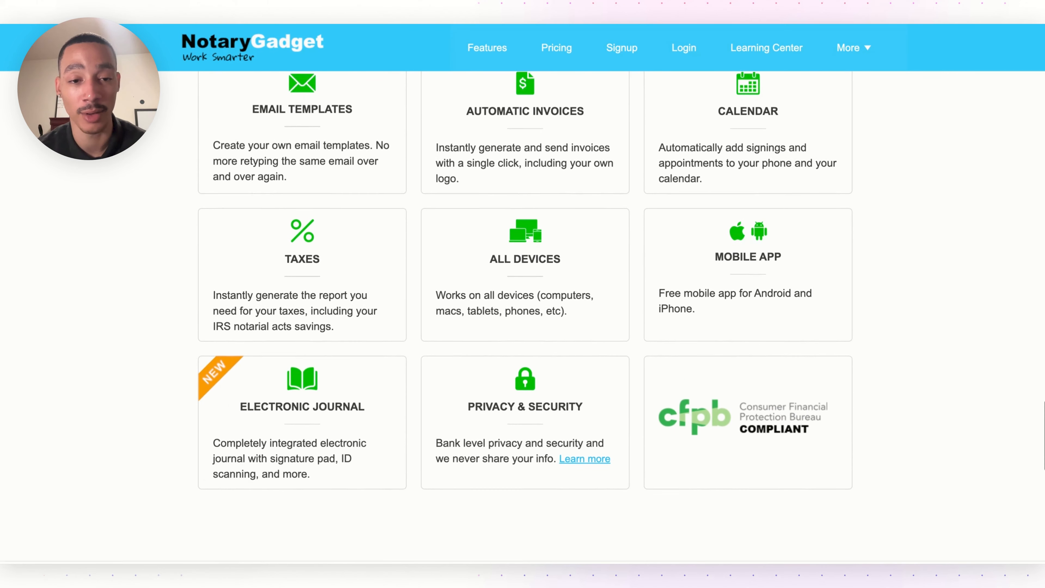
scroll(523, 317, "down", 5)
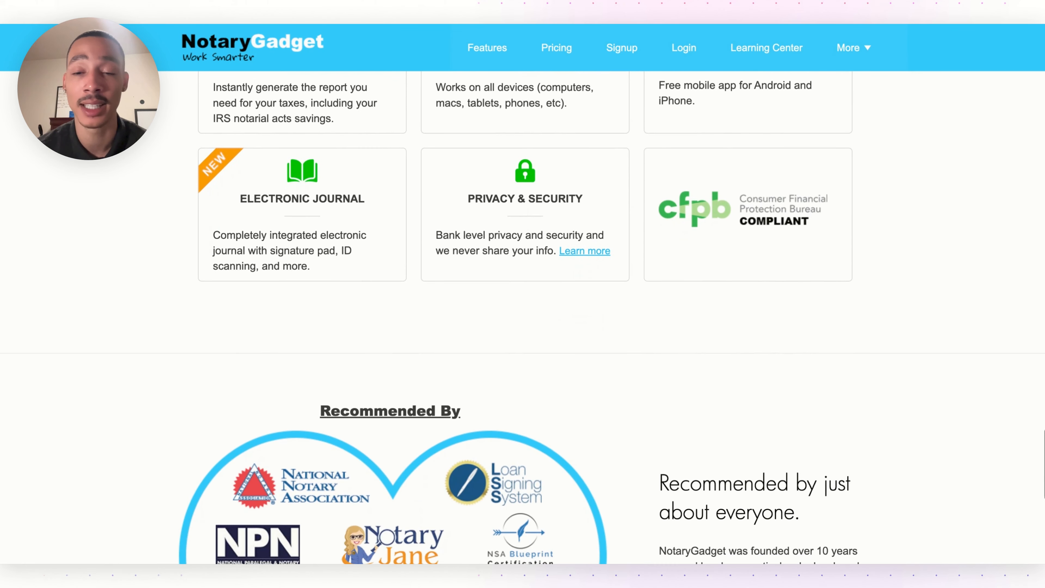
scroll(522, 317, "down", 7)
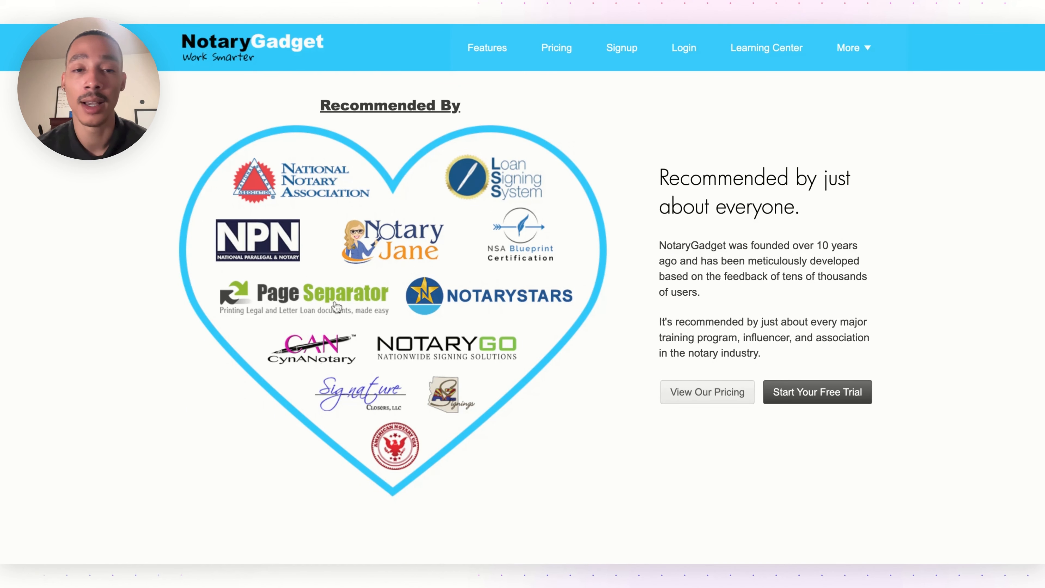
scroll(940, 275, "down", 1)
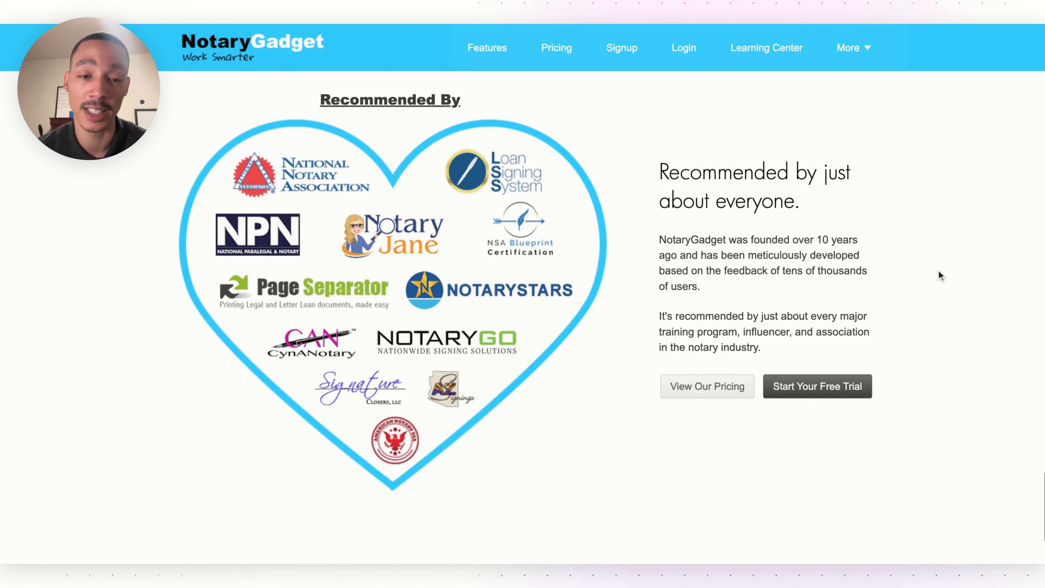
scroll(939, 275, "down", 1)
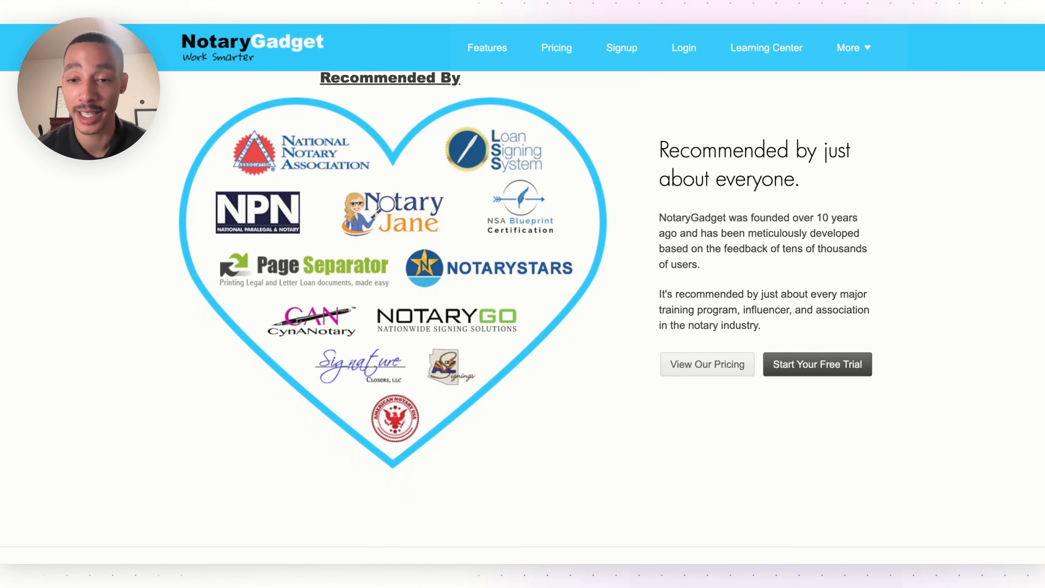
scroll(943, 246, "down", 3)
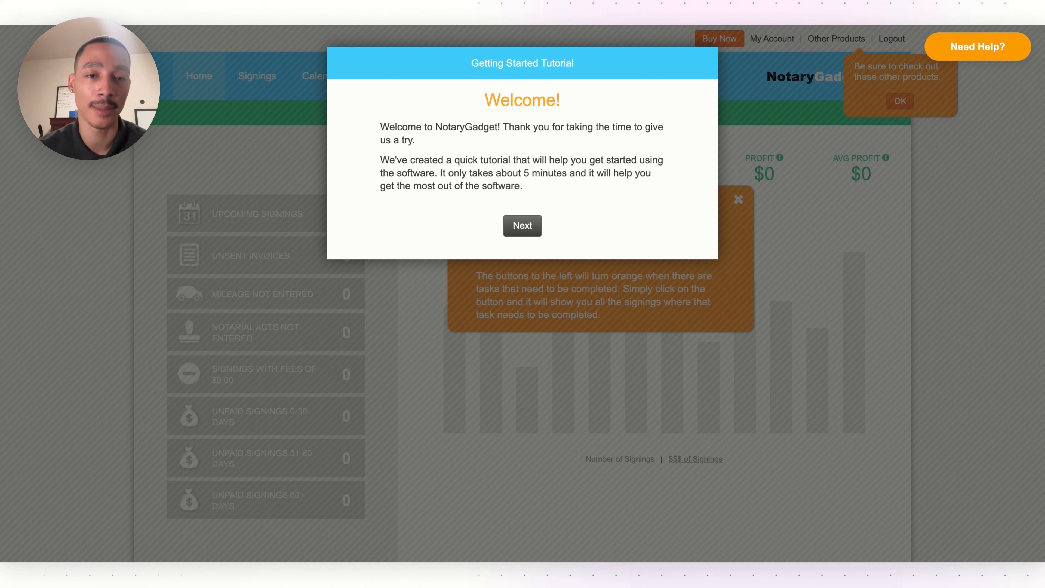
Step: Close the tutorial welcome and Home tips, then open Billing Info from the green trial banner
left_click(521, 232)
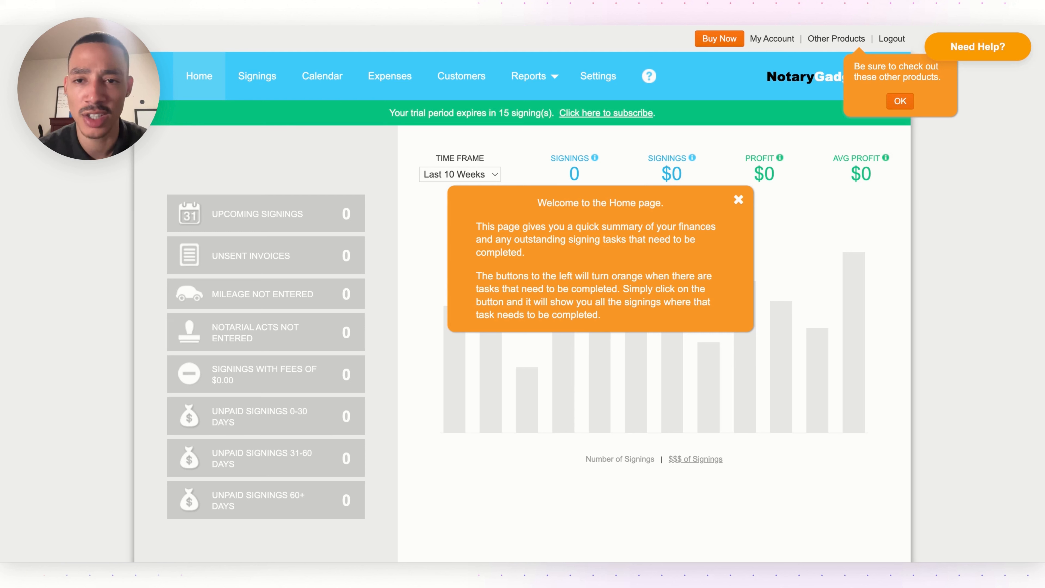
left_click(738, 200)
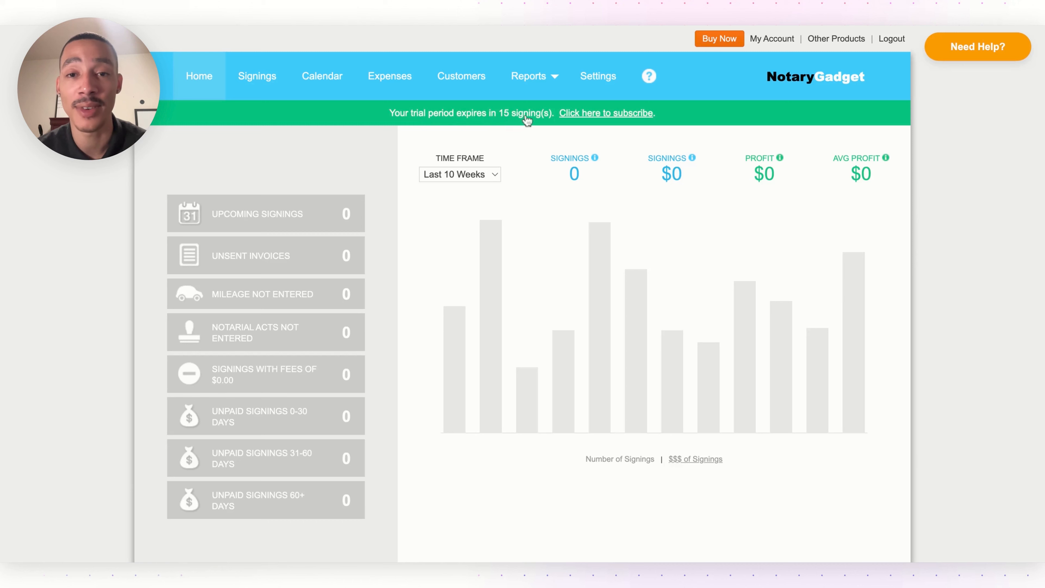
left_click(604, 119)
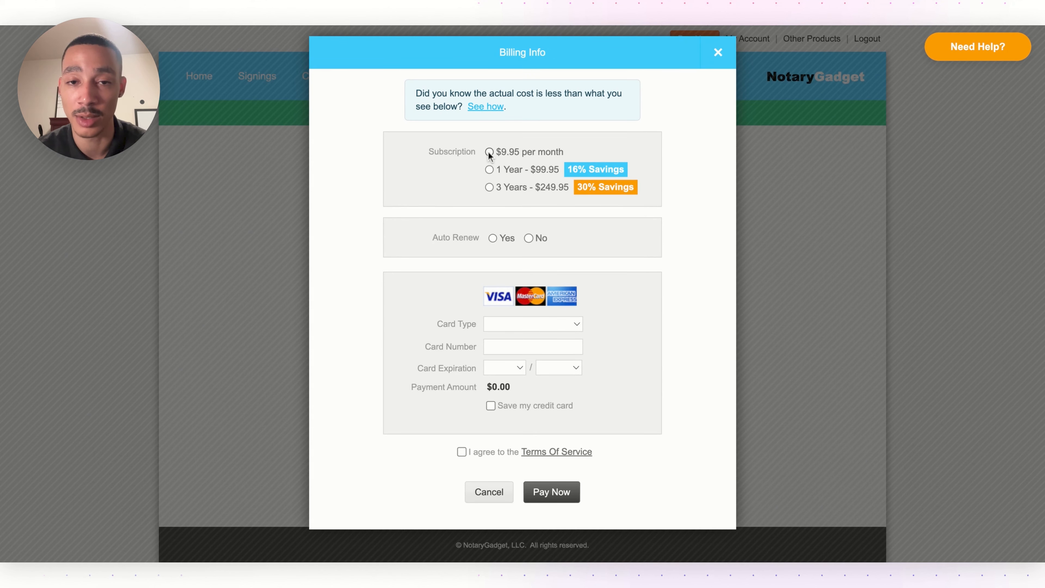
Step: Close Billing Info without subscribing and switch to the empty Signings list
left_click(716, 60)
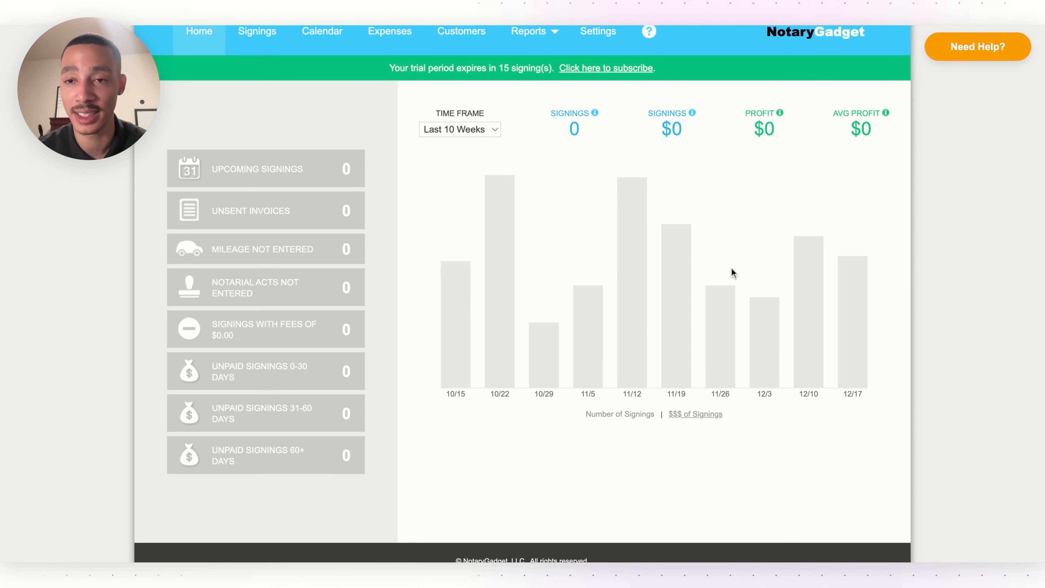
scroll(622, 337, "up", 1)
scroll(622, 342, "up", 2)
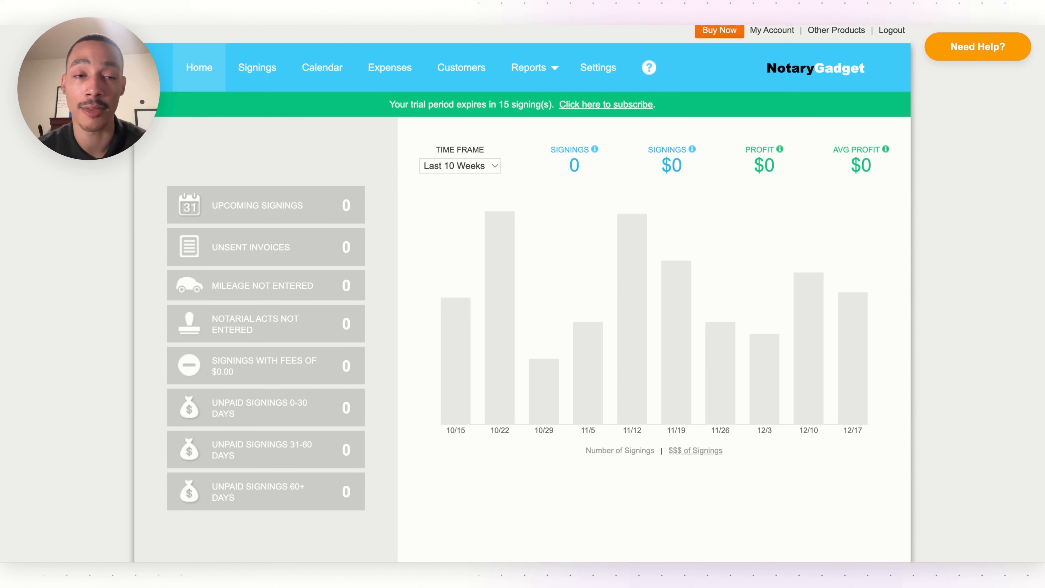
left_click(257, 68)
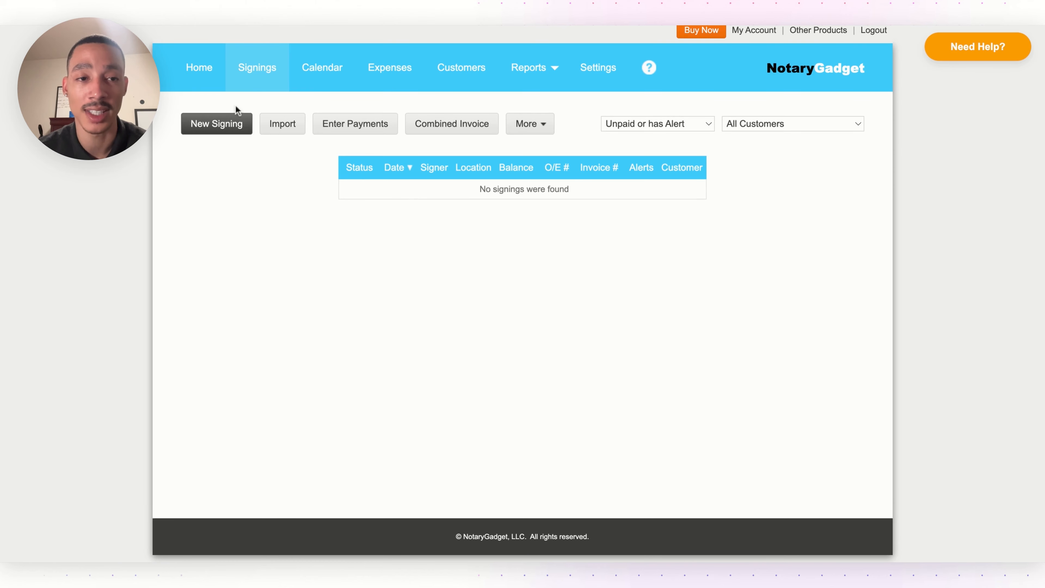
Step: Start a new signing, view and close the how-to video, and bring up the customer choices
left_click(218, 131)
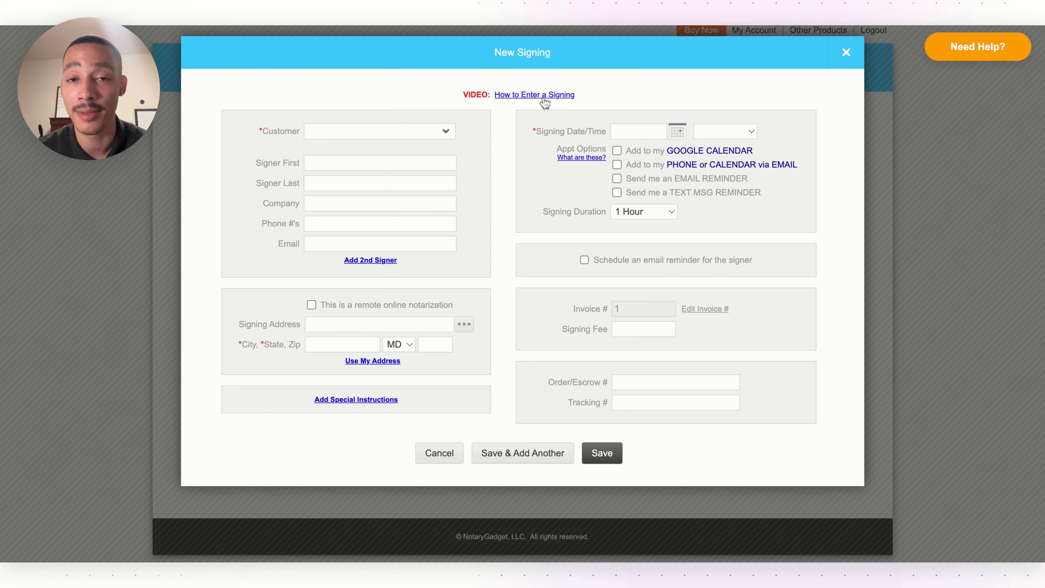
left_click(545, 95)
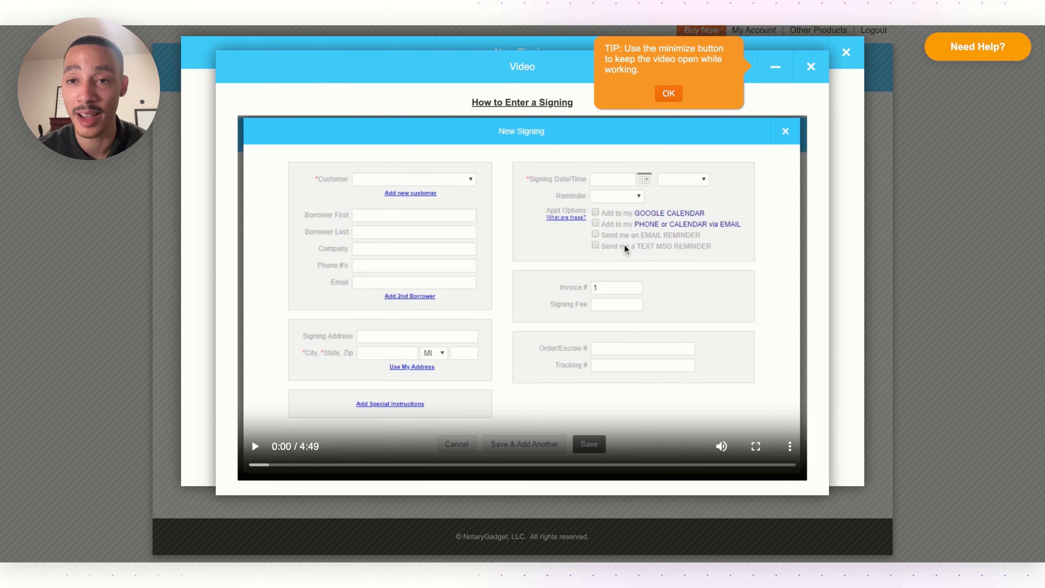
left_click(674, 98)
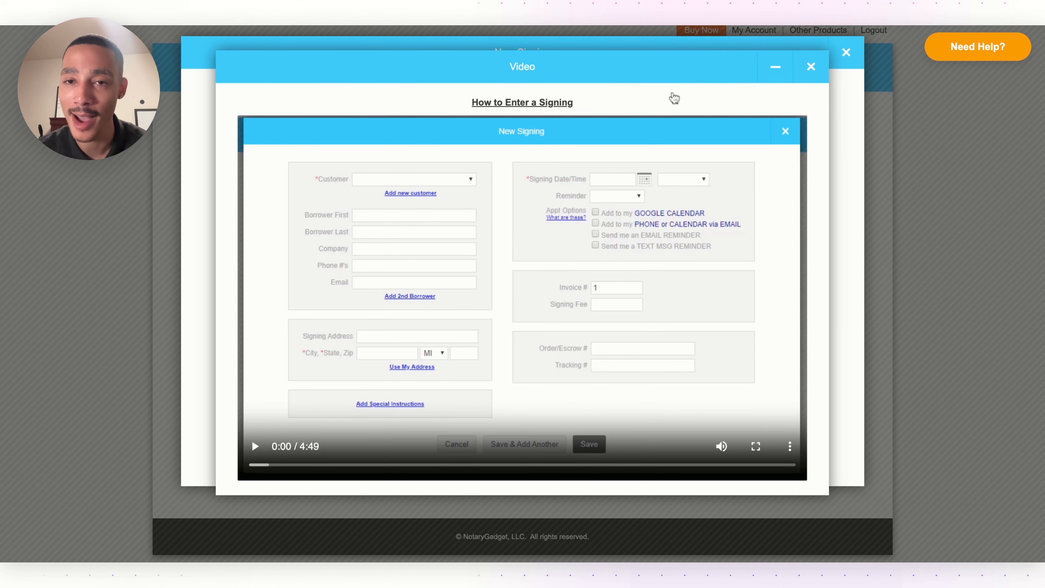
left_click(811, 67)
left_click(446, 131)
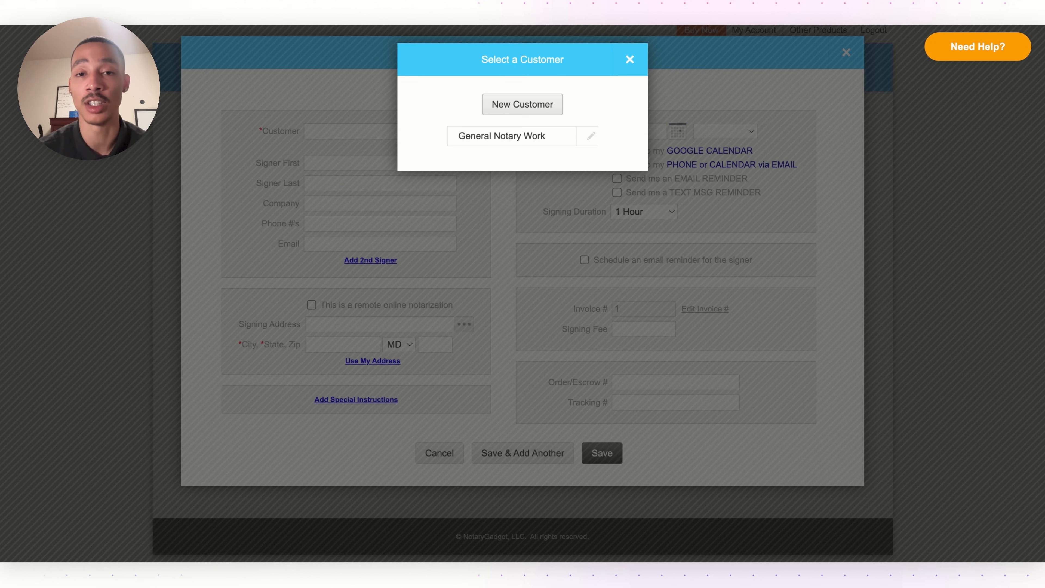
Step: Create customer 'ABC Title Company' with a $150.00 default signing fee and save it
left_click(502, 105)
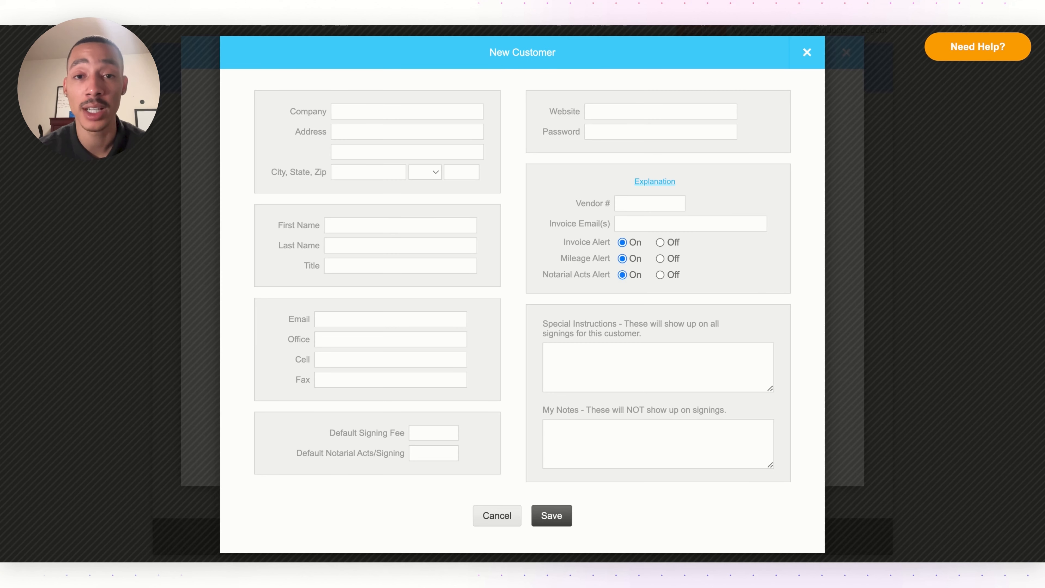
left_click(440, 113)
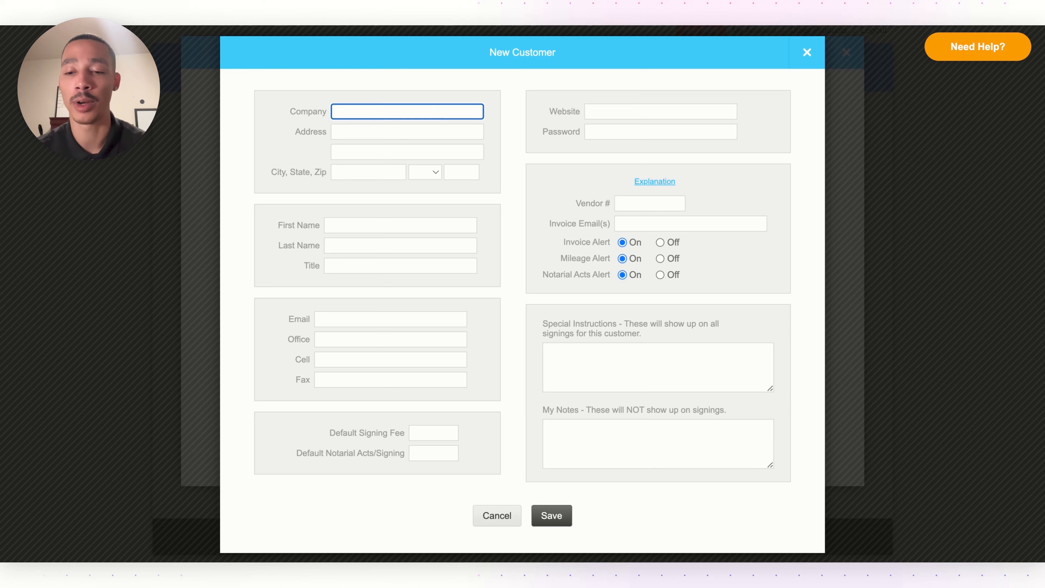
type("ABC Titl")
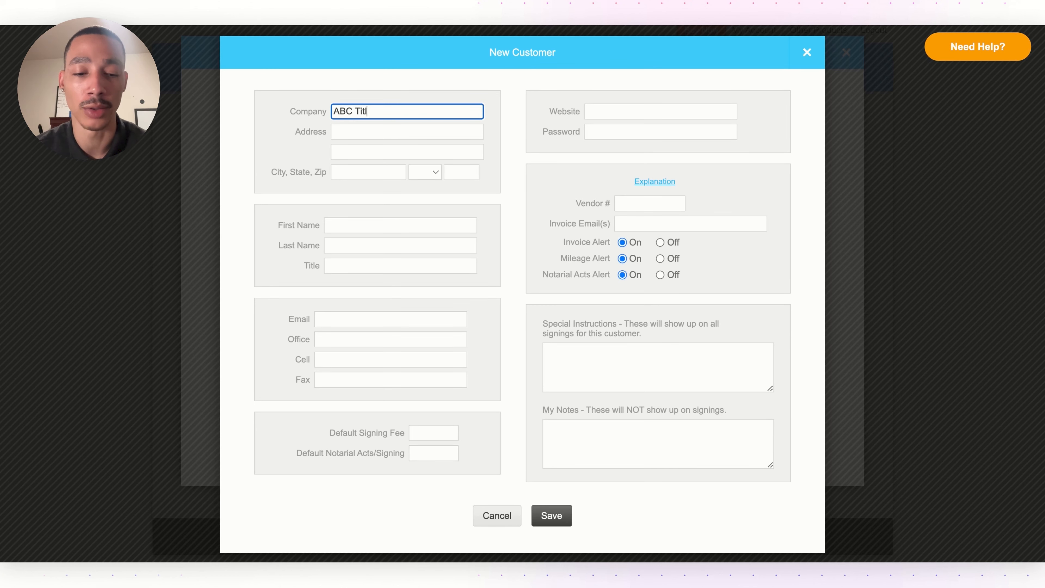
type("e Company")
left_click(429, 127)
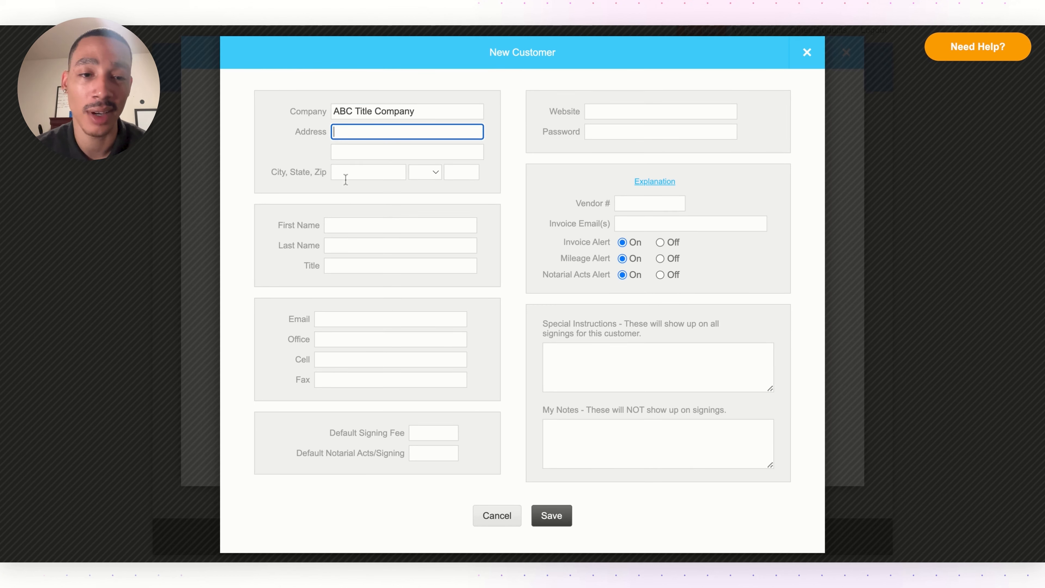
left_click(439, 111)
left_click(432, 131)
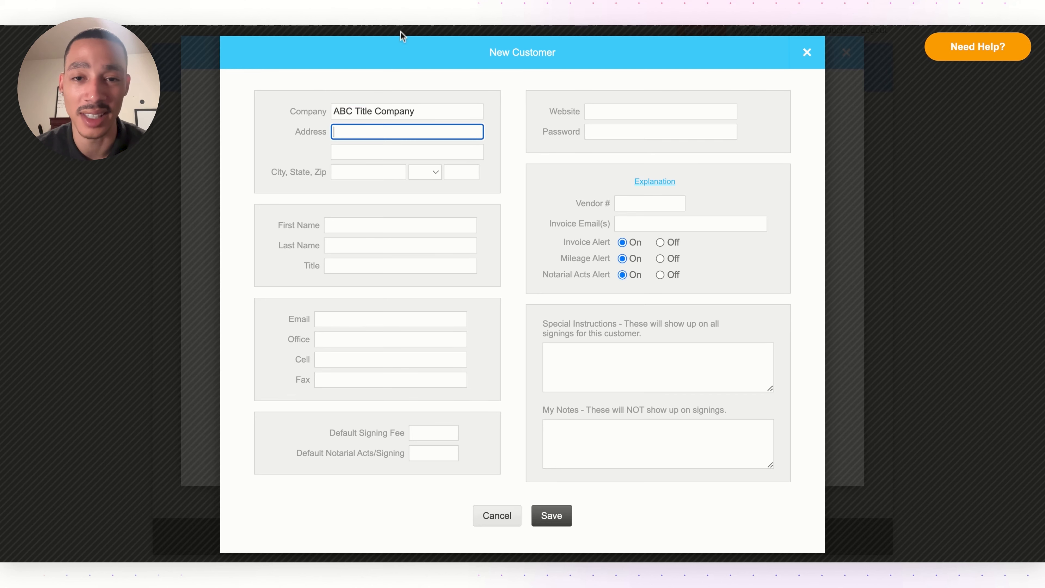
left_click(432, 111)
scroll(444, 247, "down", 2)
left_click(439, 394)
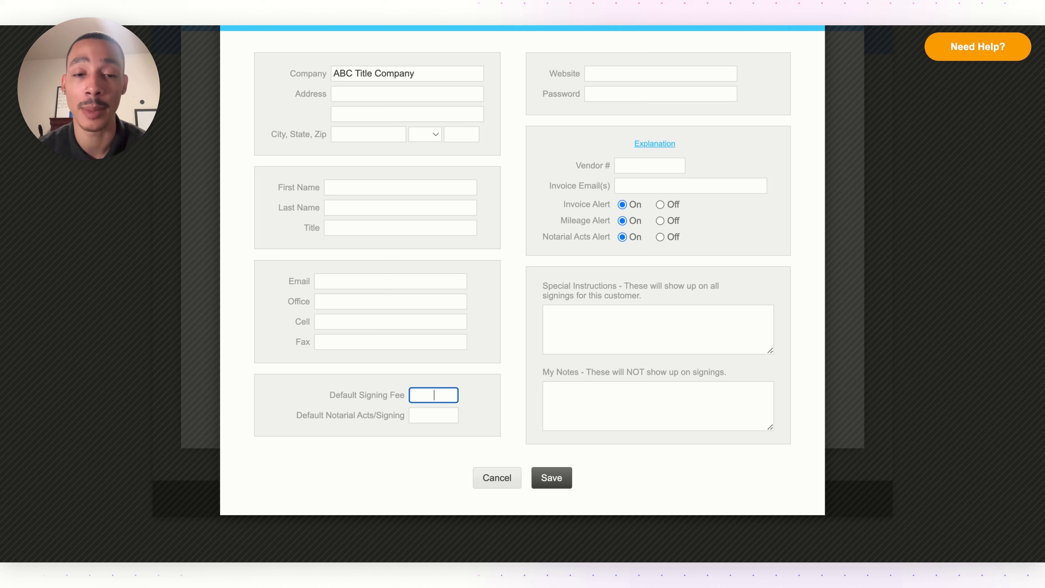
type("150")
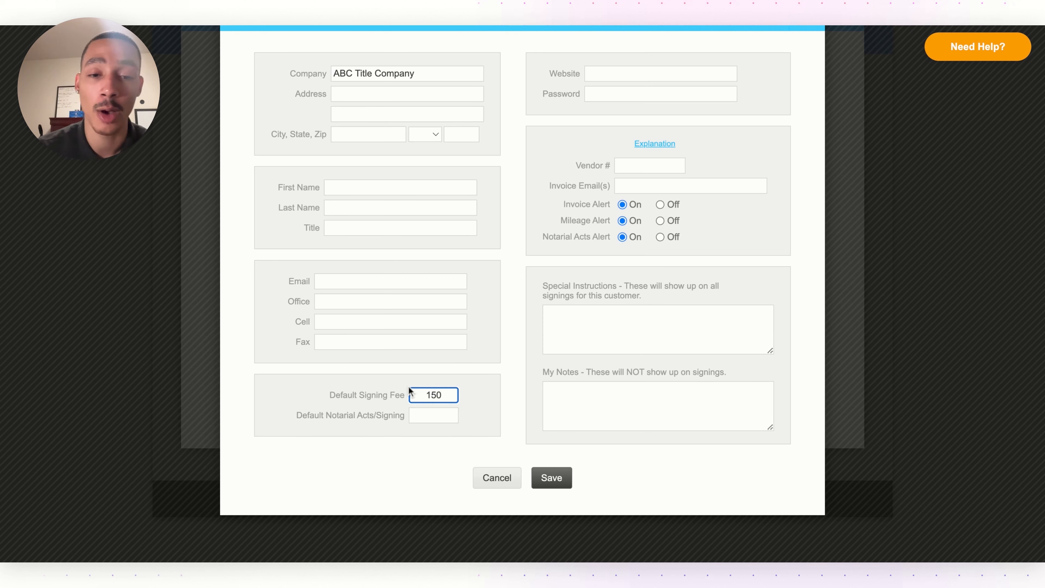
left_click(454, 414)
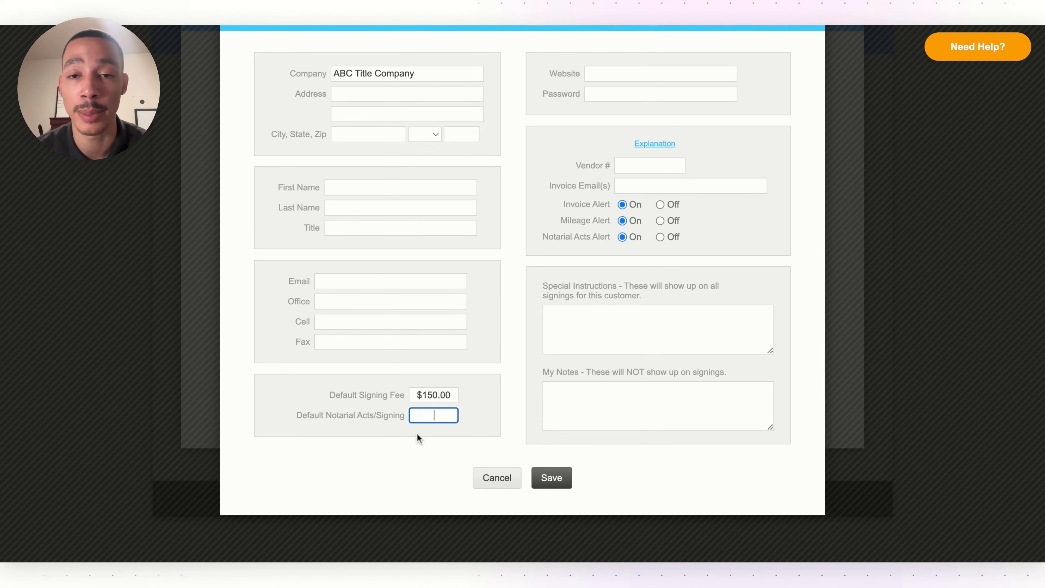
left_click(544, 485)
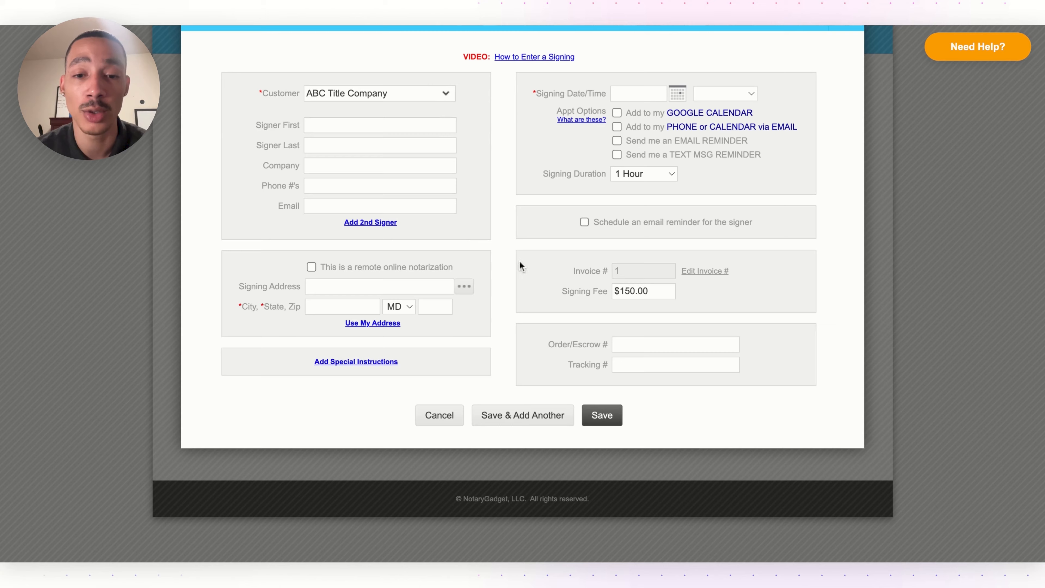
Step: Restart the signing with ABC Title Company as customer and enter the signer's first and last name
left_click(450, 415)
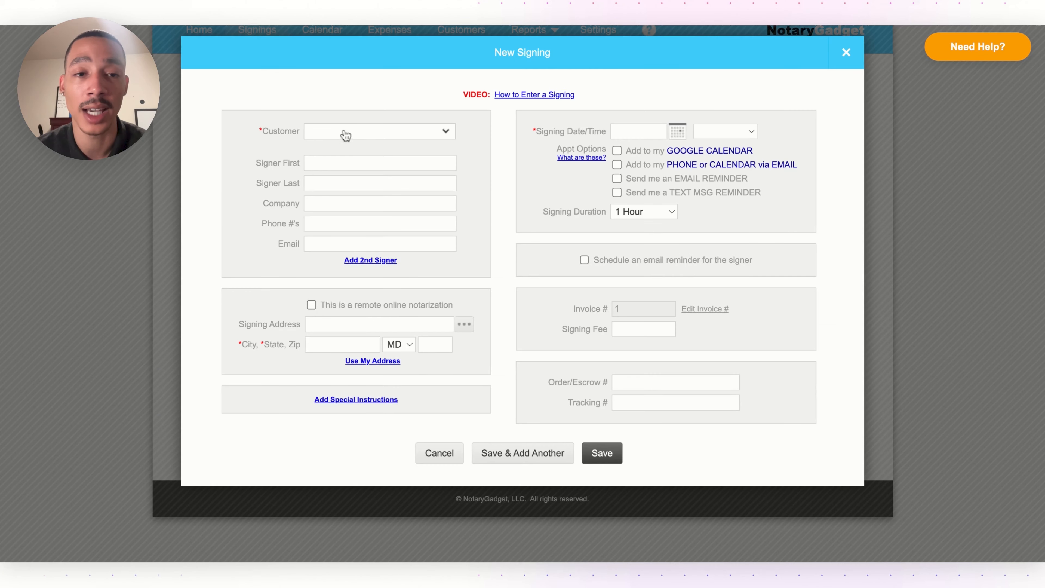
left_click(346, 135)
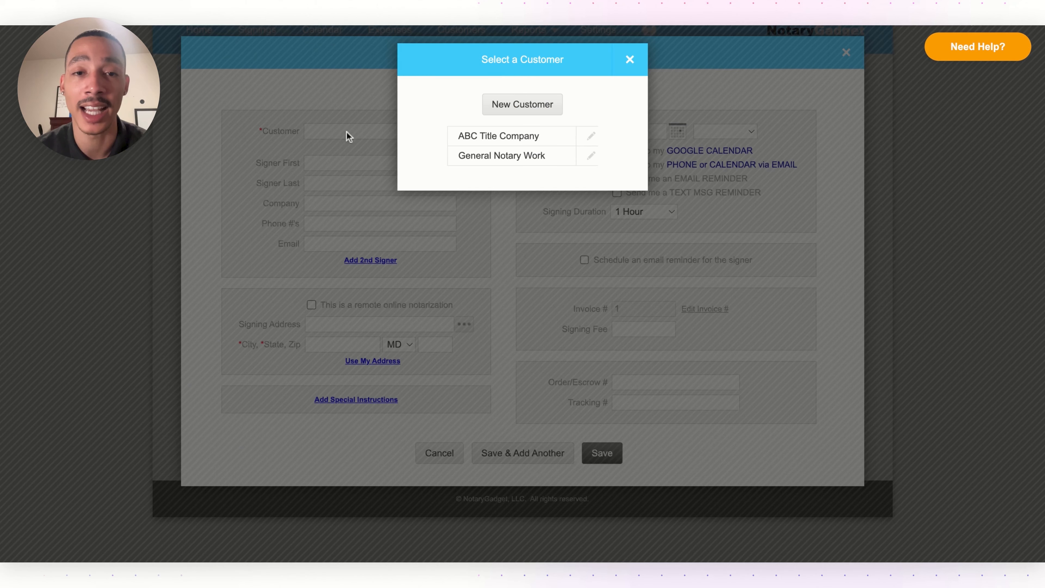
left_click(478, 134)
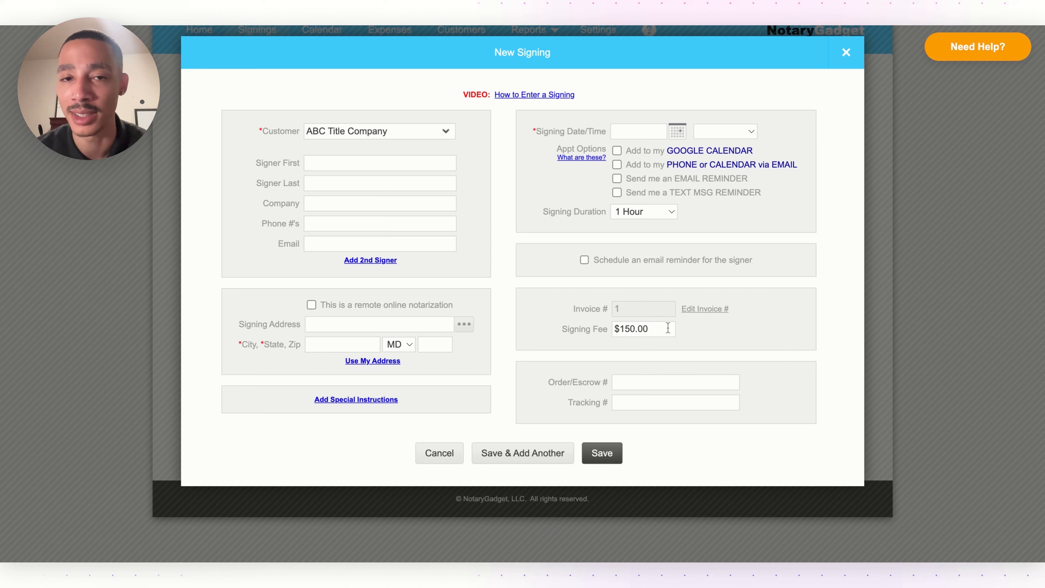
left_click(411, 163)
type("MArc")
left_click(387, 182)
type("JEan")
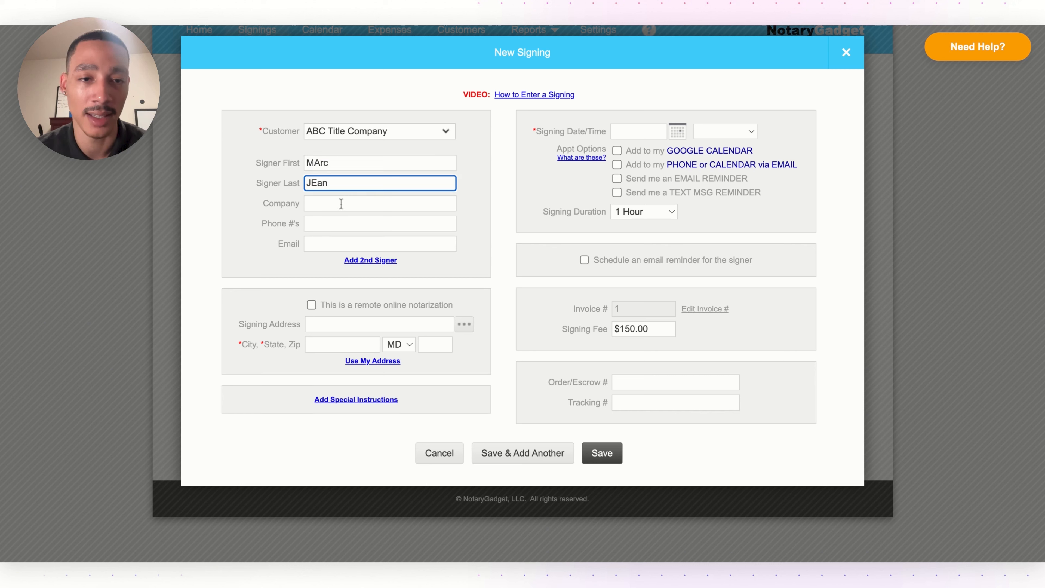
left_click(341, 203)
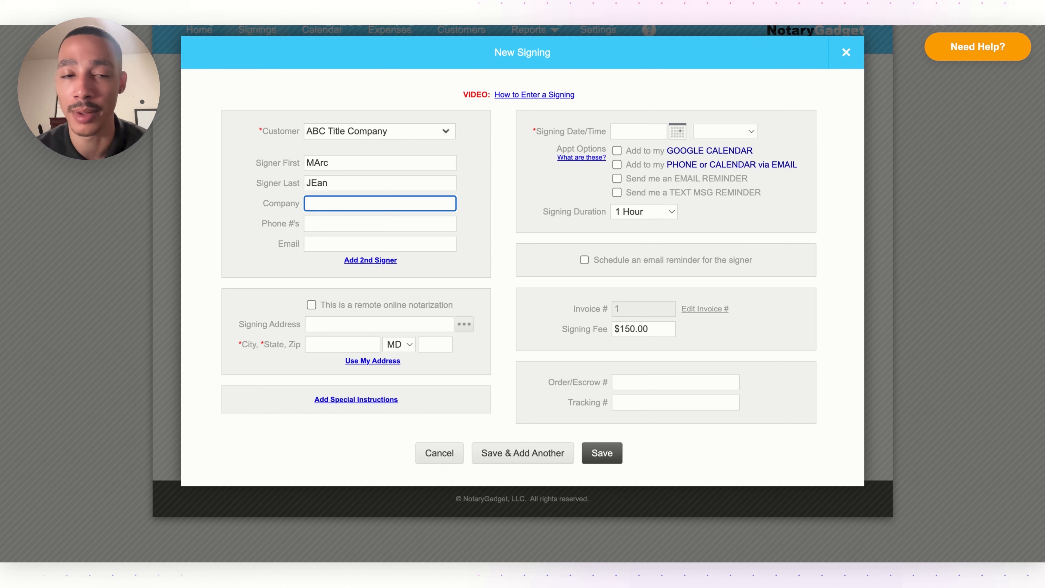
Step: Enter the signer's phone number and add special instructions with the apartment number and gate code
scroll(522, 272, "down", 1)
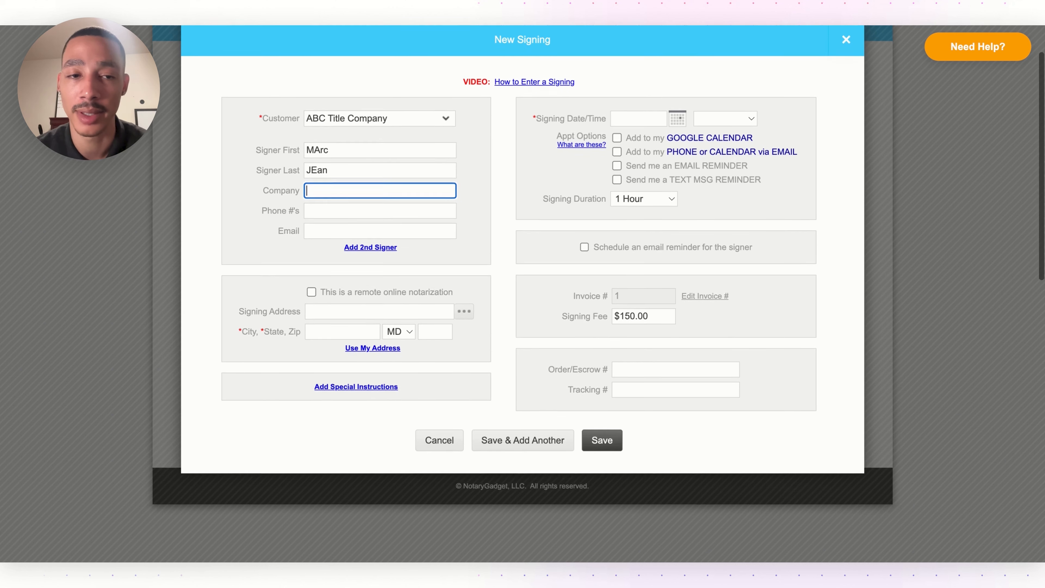
key("Tab")
type("555) 555-5555")
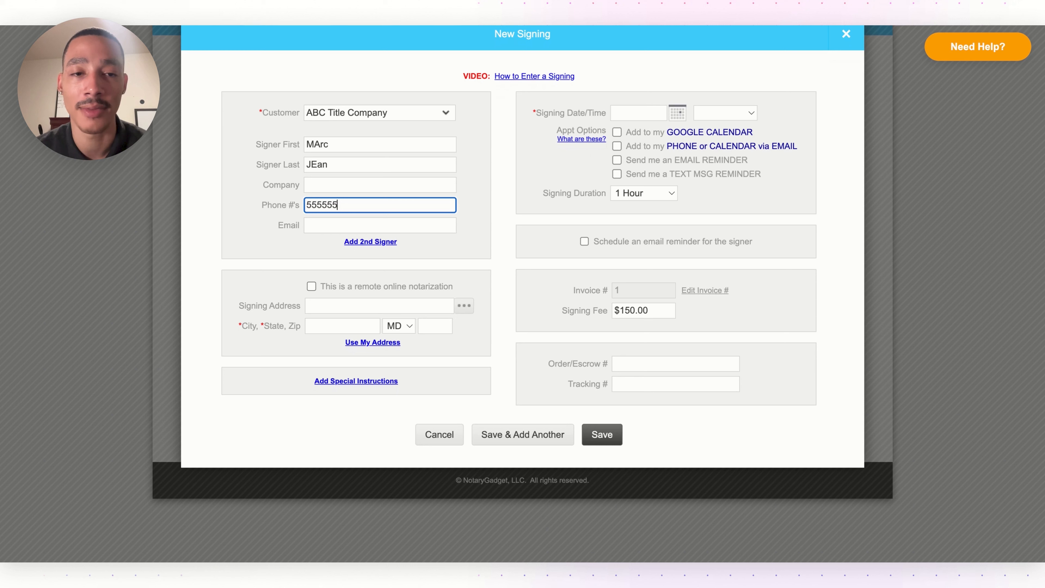
left_click(315, 228)
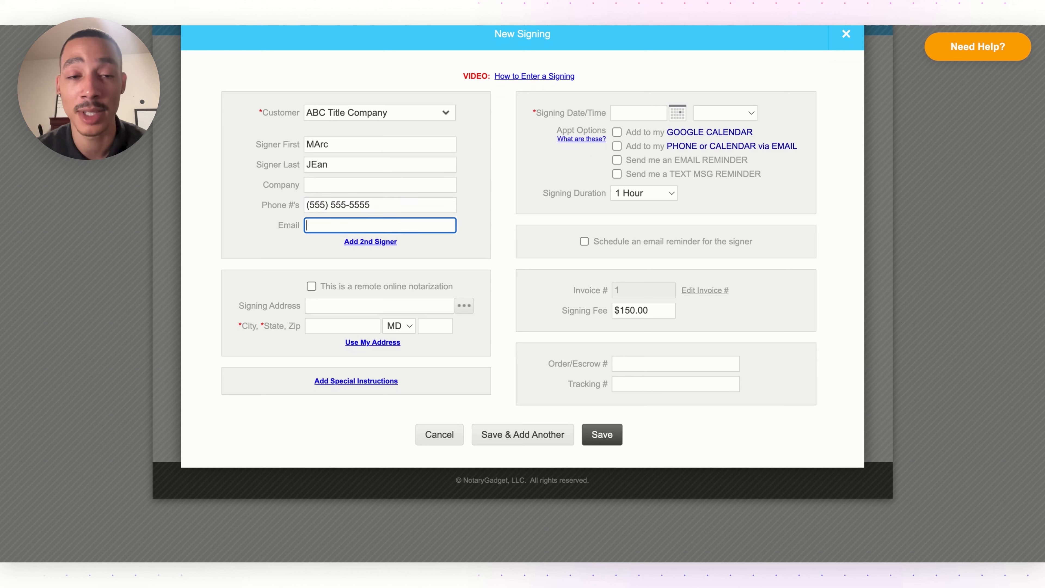
left_click(388, 209)
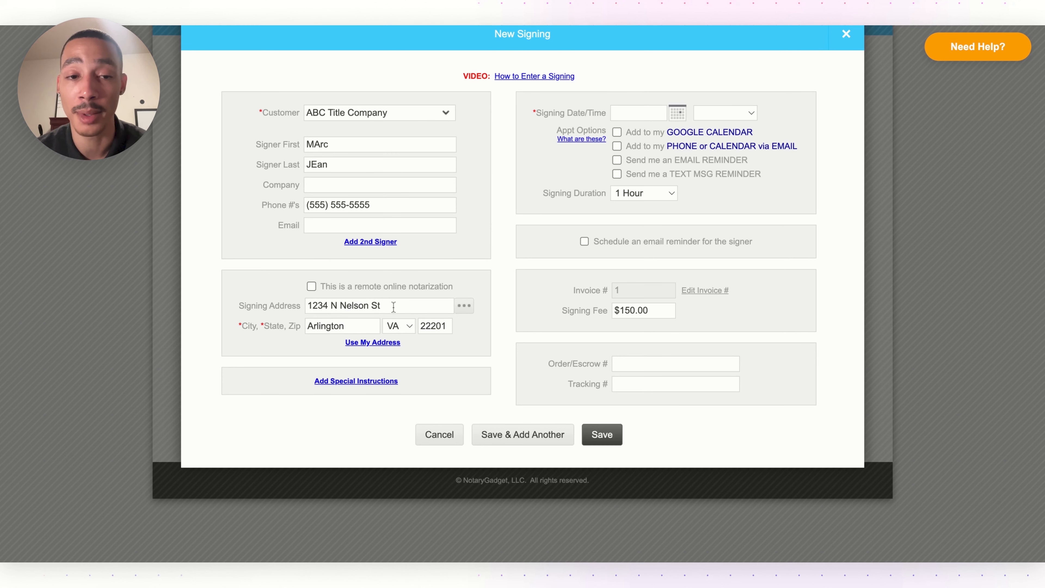
left_click(396, 381)
type("APT 123  ")
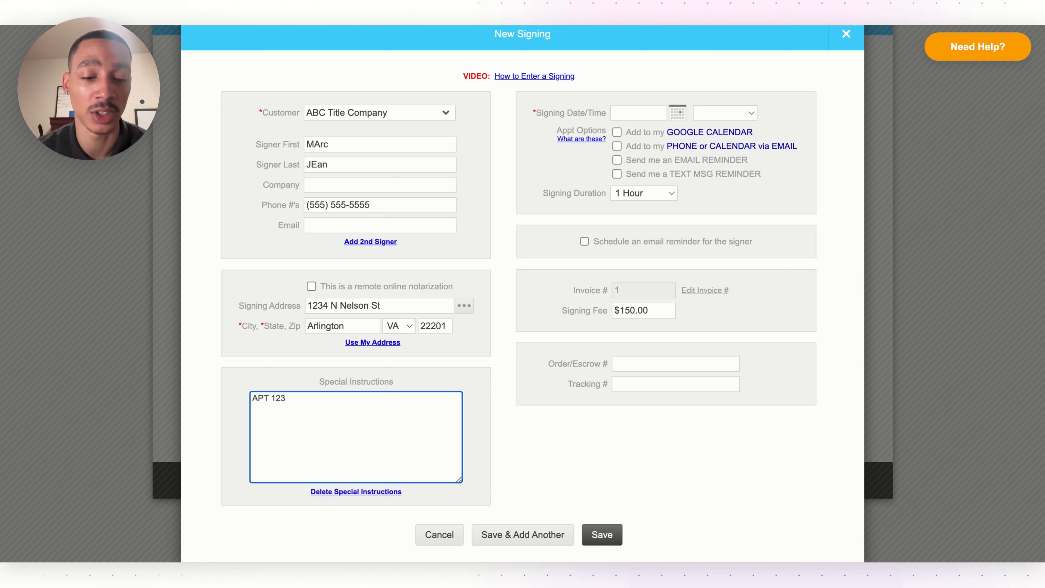
type("Gate code i")
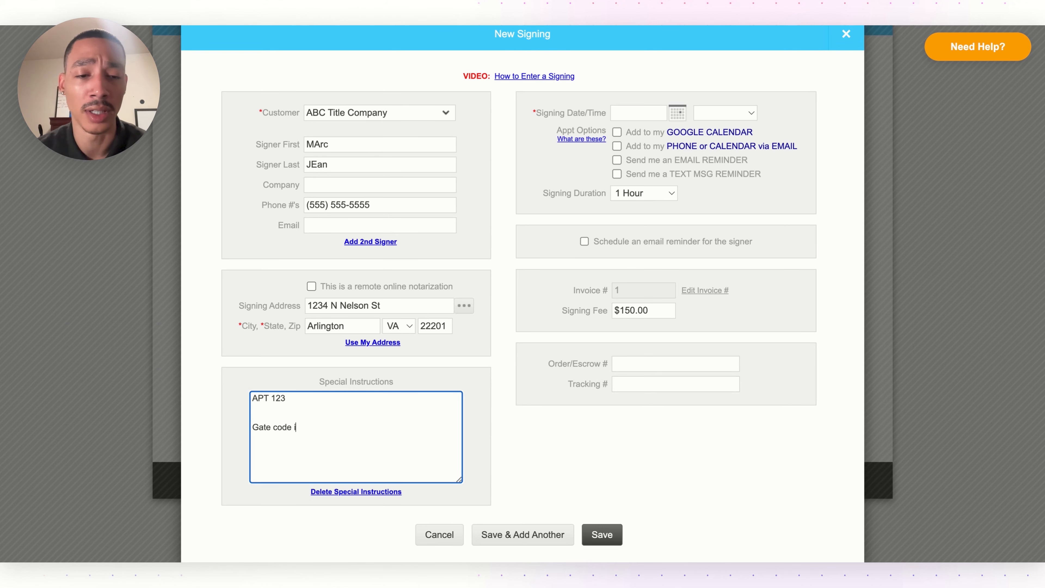
type("s 12345")
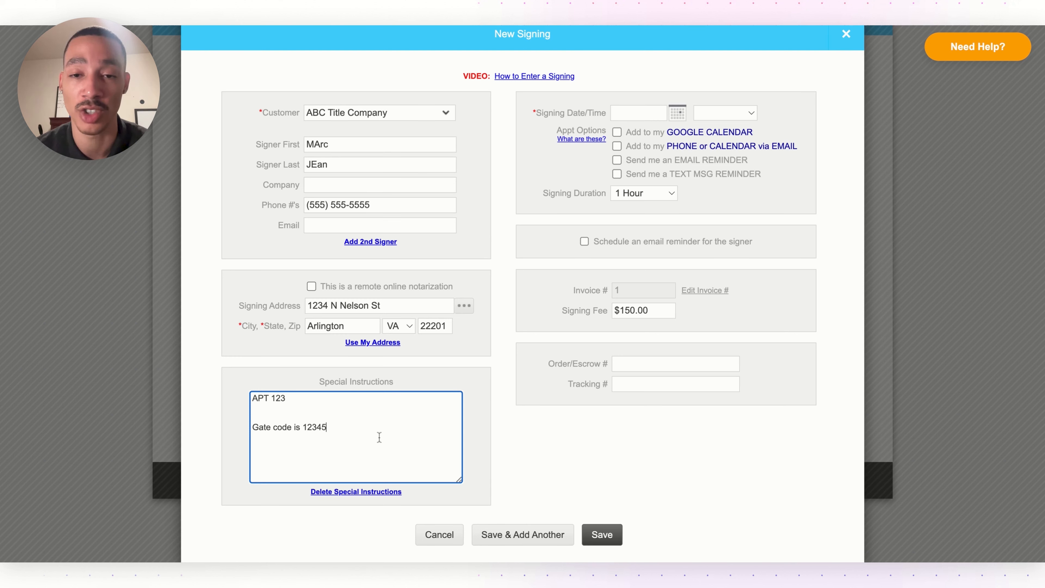
Step: Set the signing date to December 20, 2023 using the date picker
left_click(676, 113)
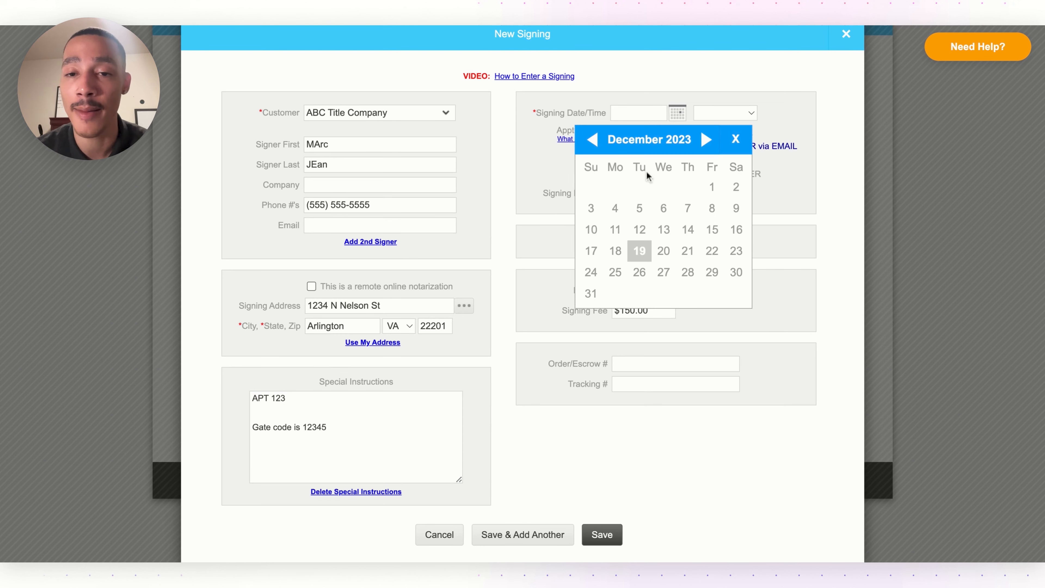
left_click(663, 251)
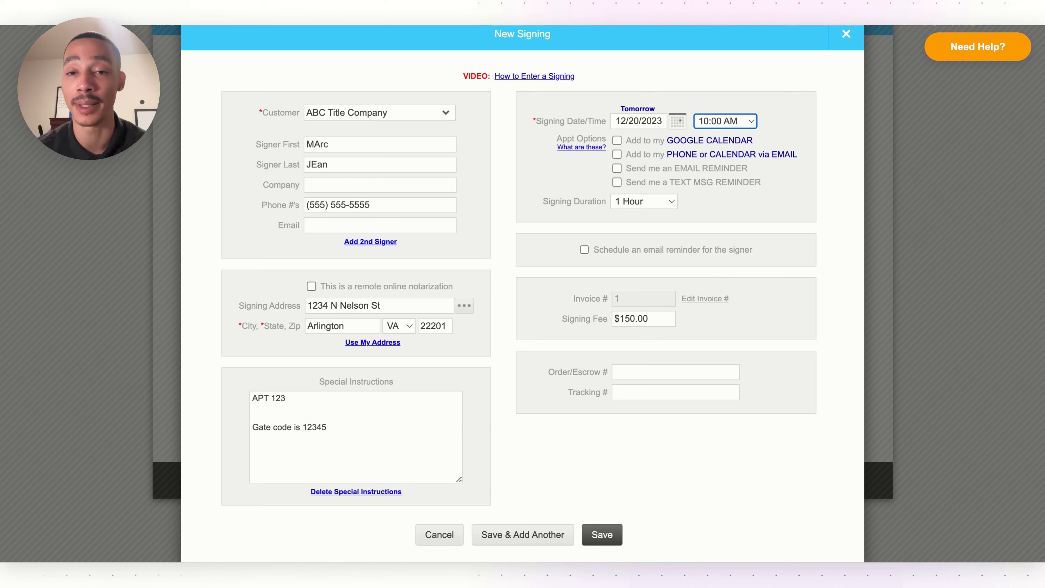
left_click(617, 141)
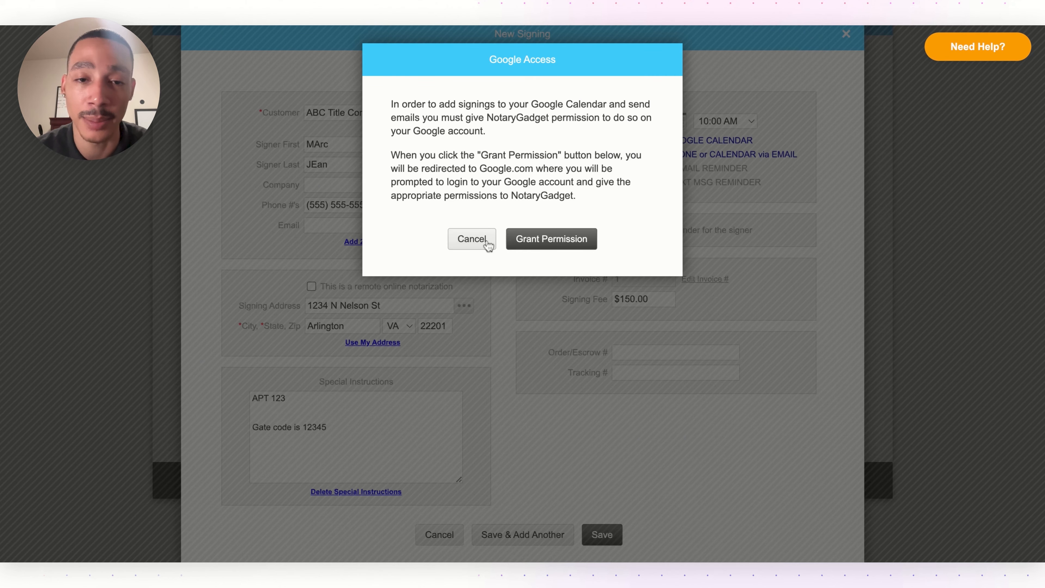
left_click(483, 241)
left_click(616, 155)
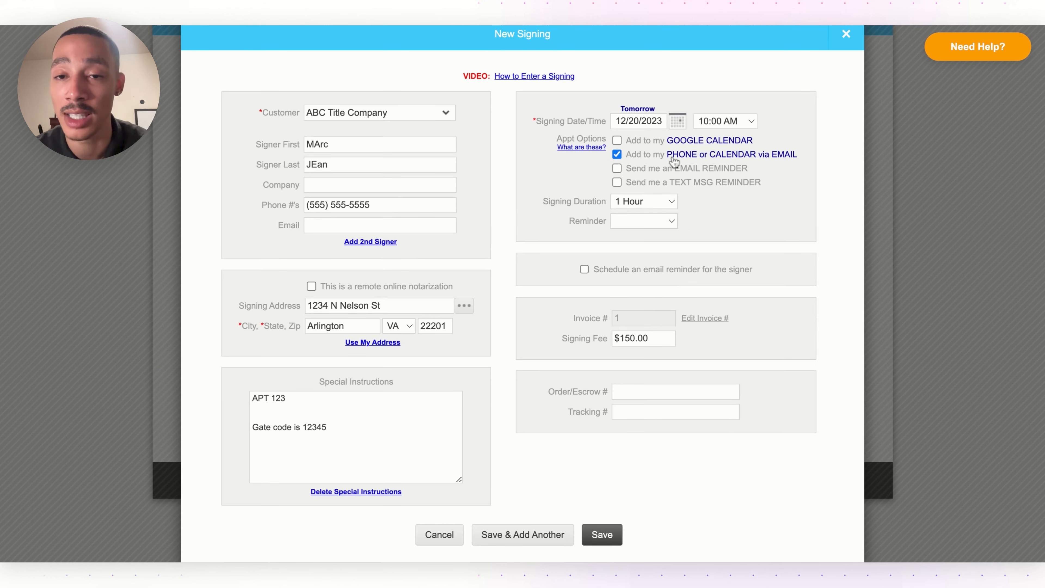
left_click(617, 141)
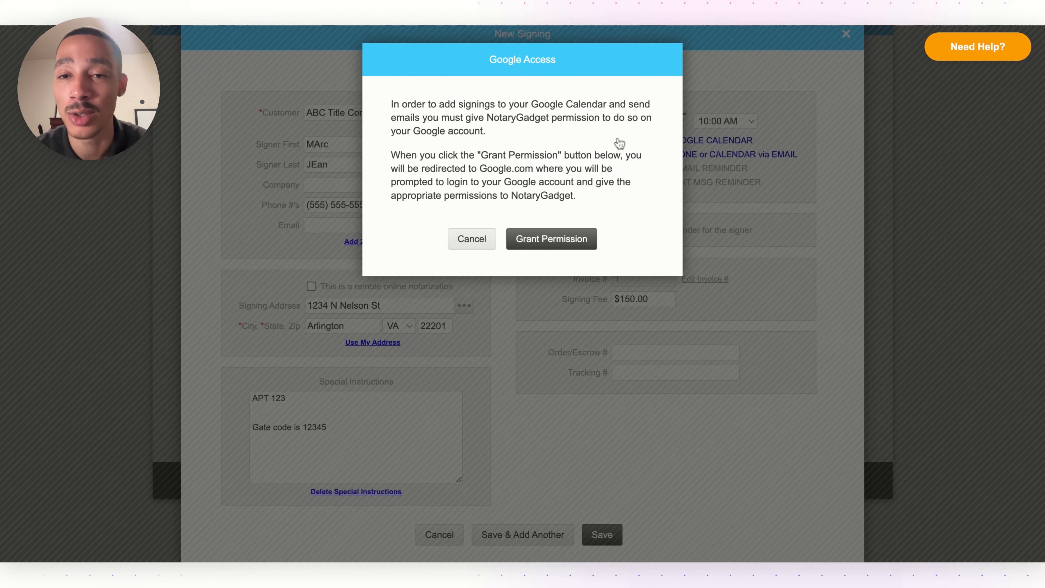
left_click(492, 242)
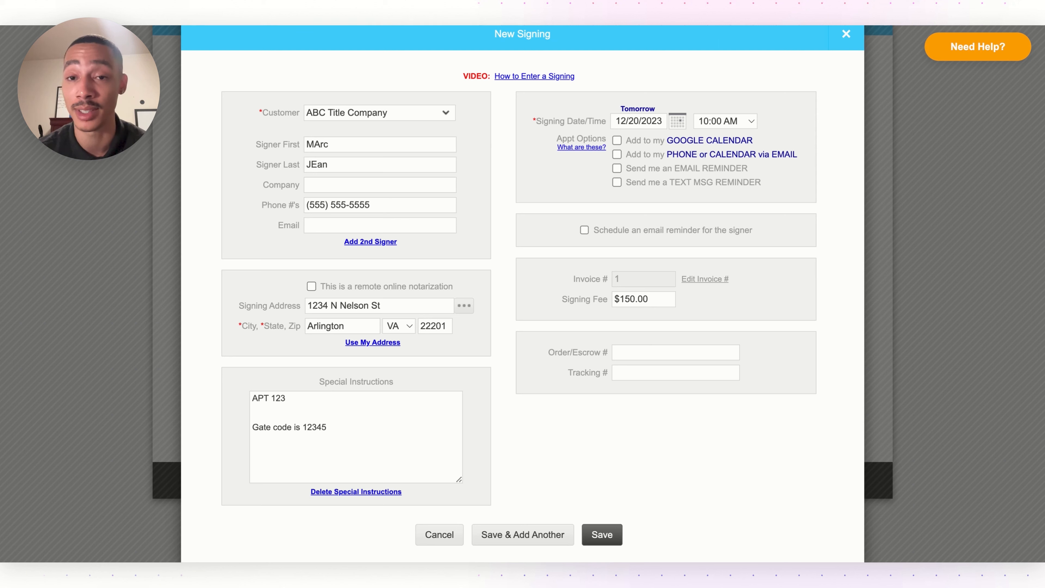
left_click(640, 351)
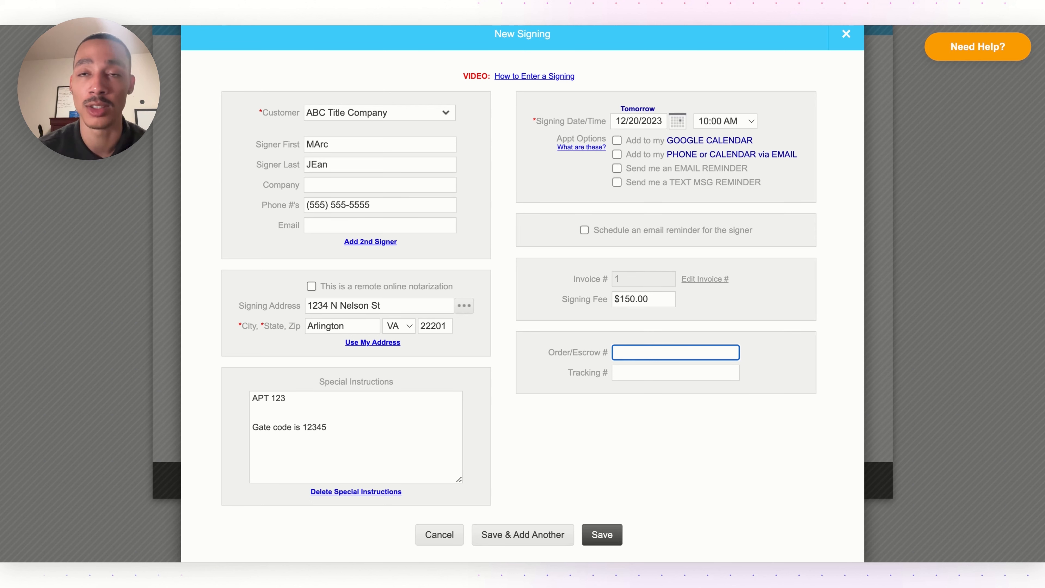
left_click(633, 371)
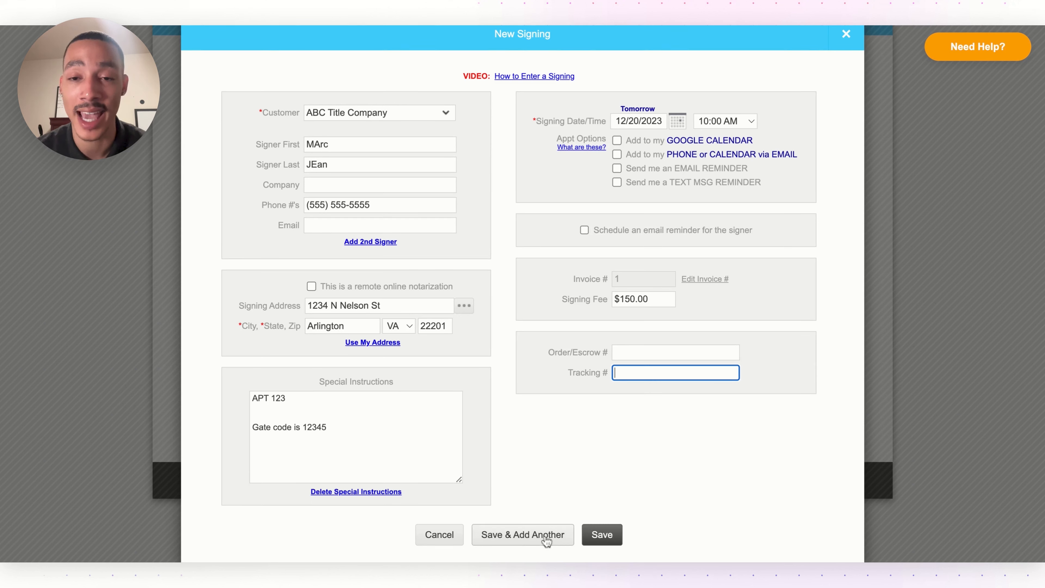
Step: Save the $150.00 signing, then bring up the Mark as Cancelled confirmation from its summary
left_click(615, 538)
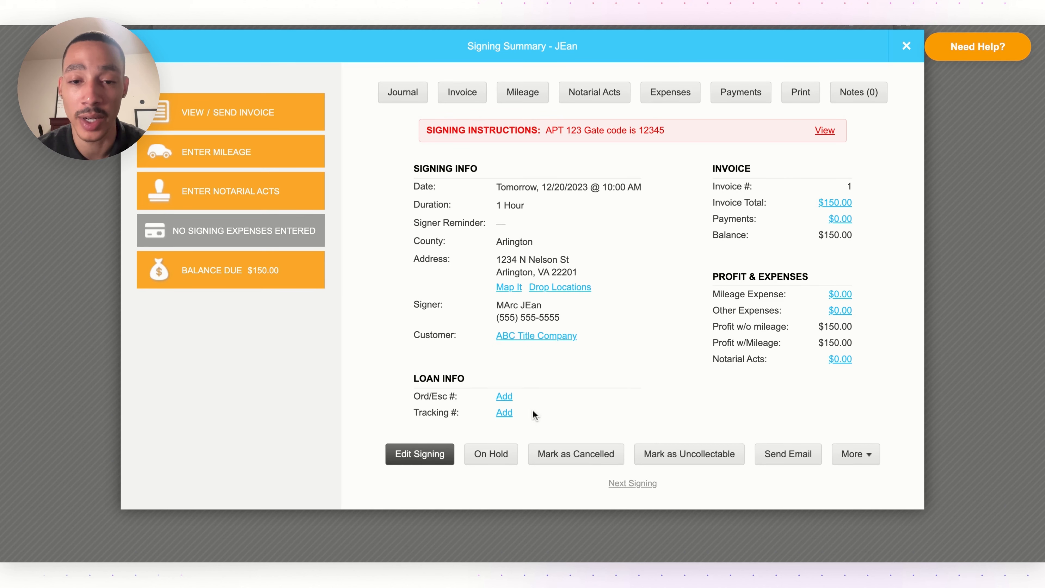
left_click(505, 397)
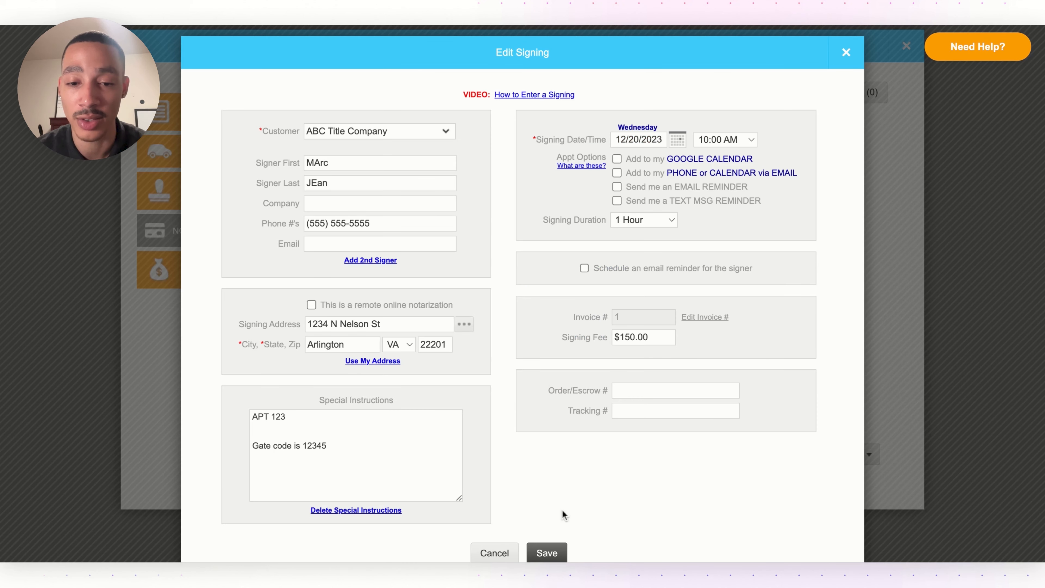
left_click(494, 552)
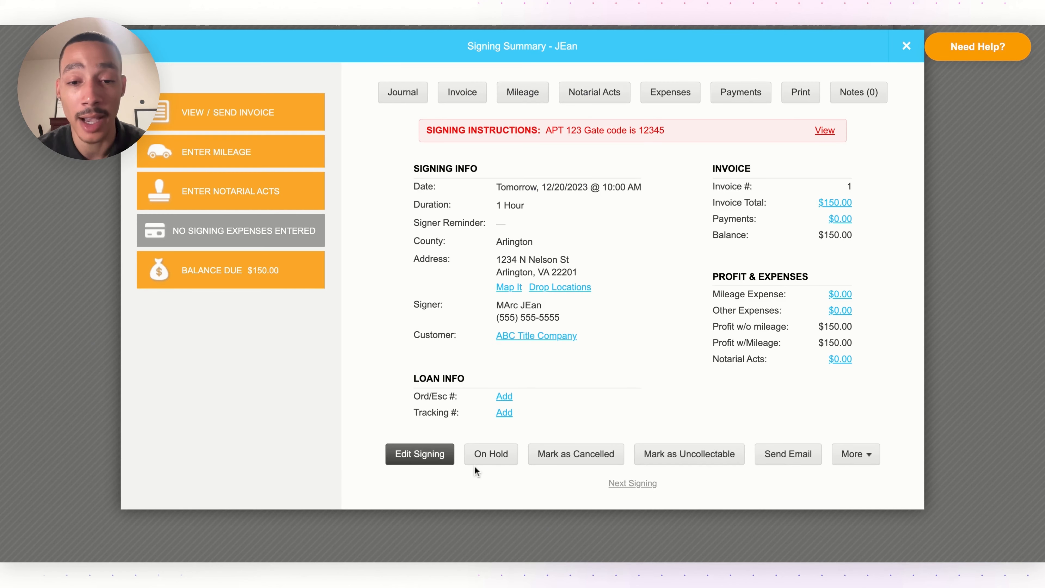
left_click(608, 463)
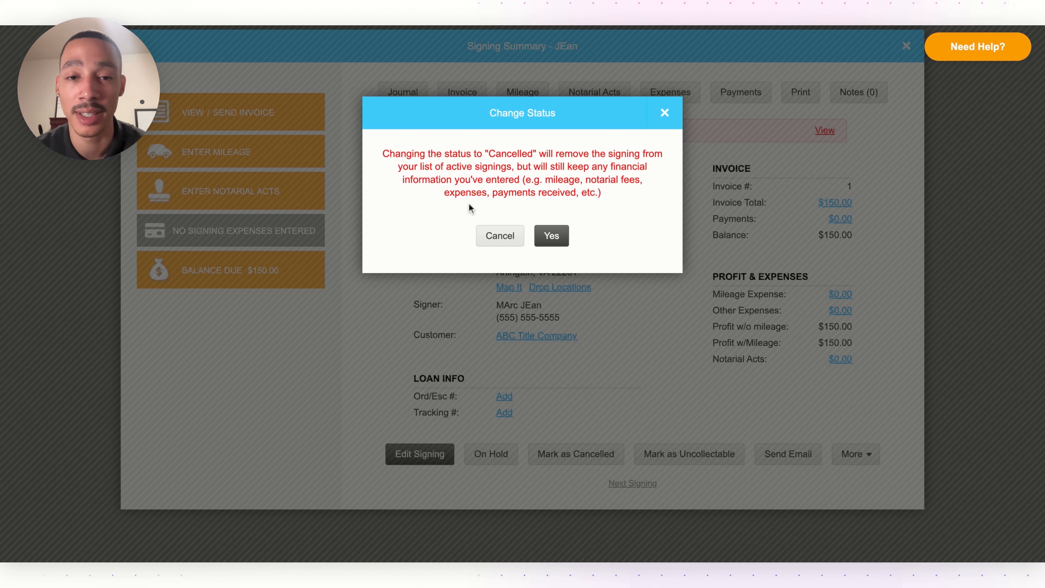
Step: Back out of cancelling and deleting the signing, then confirm putting it On Hold
left_click(499, 235)
left_click(863, 453)
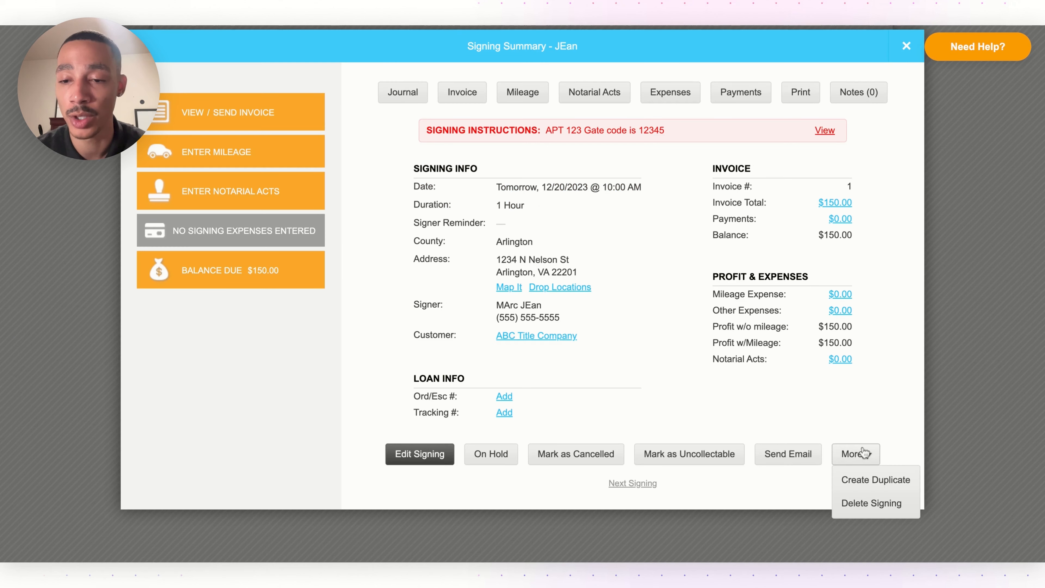
left_click(872, 503)
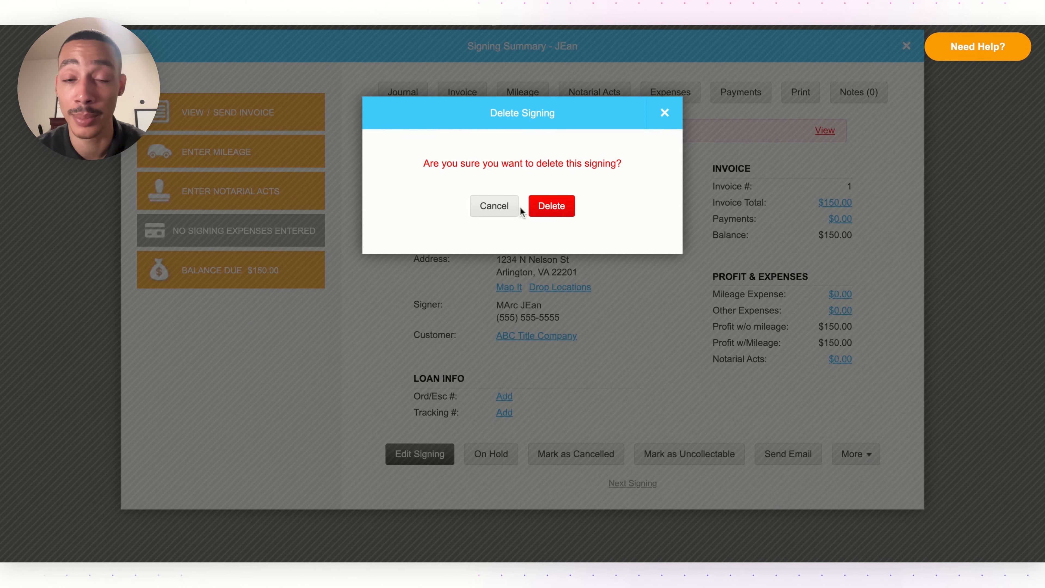
left_click(497, 211)
left_click(502, 458)
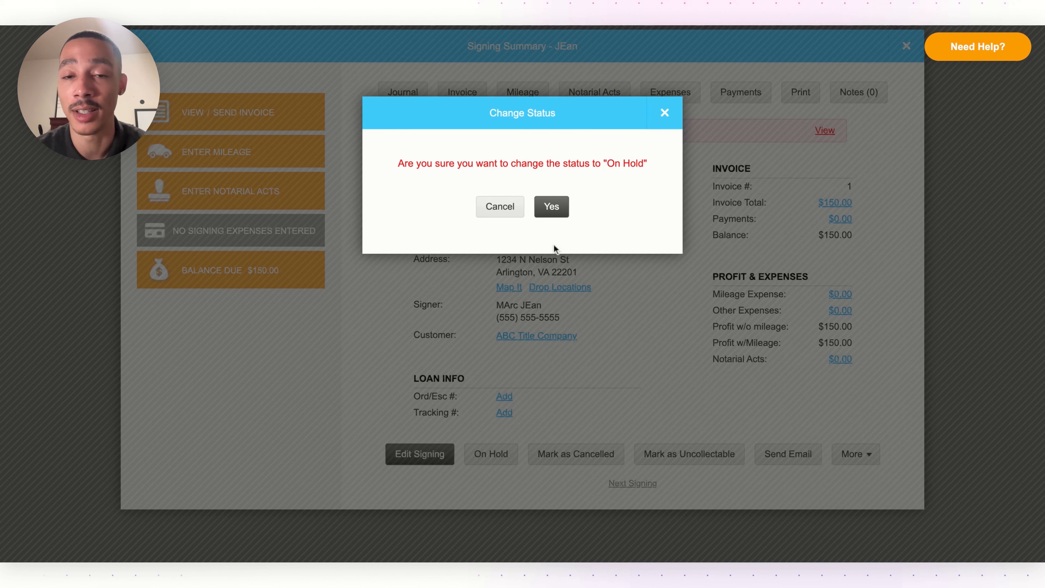
left_click(554, 213)
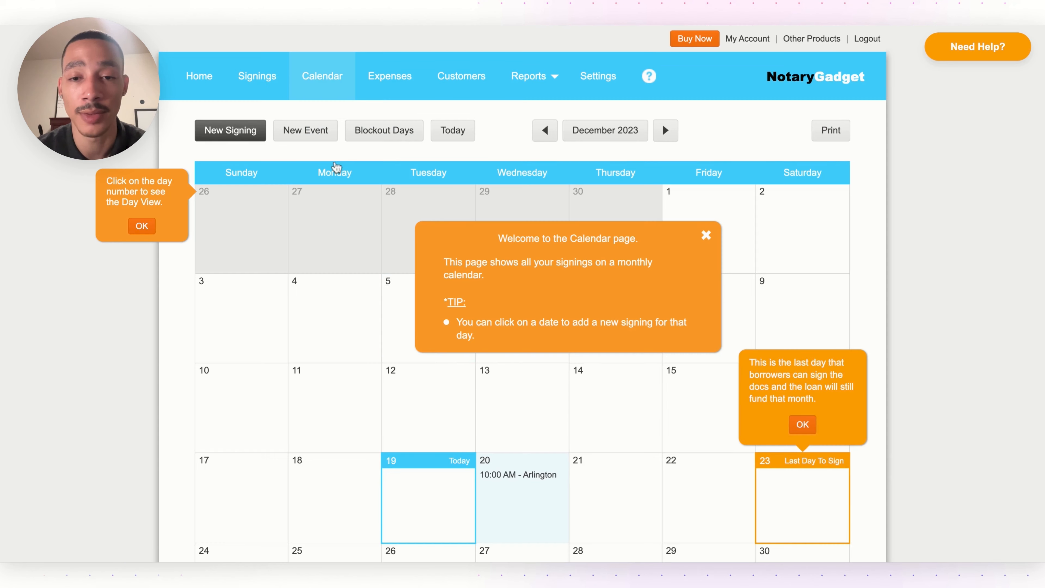
Step: Open the calendar showing the 12/20 signing and dismiss its last-day and day-view tips
scroll(513, 413, "down", 4)
left_click(713, 71)
left_click(800, 256)
left_click(142, 50)
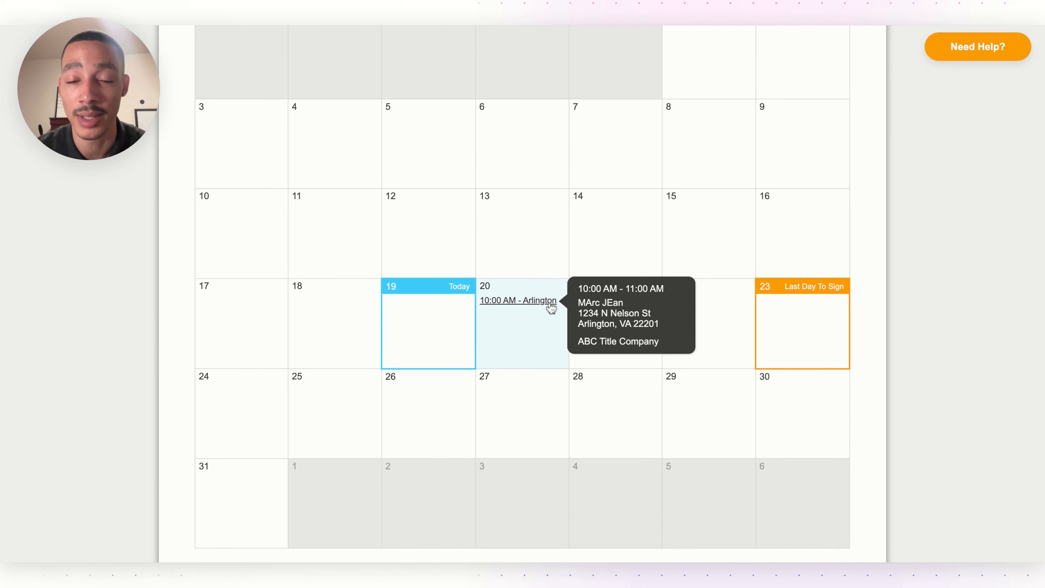
scroll(549, 307, "up", 5)
Step: Show the Home dashboard chart as '$$$ of Signings', then return to the December calendar
left_click(197, 76)
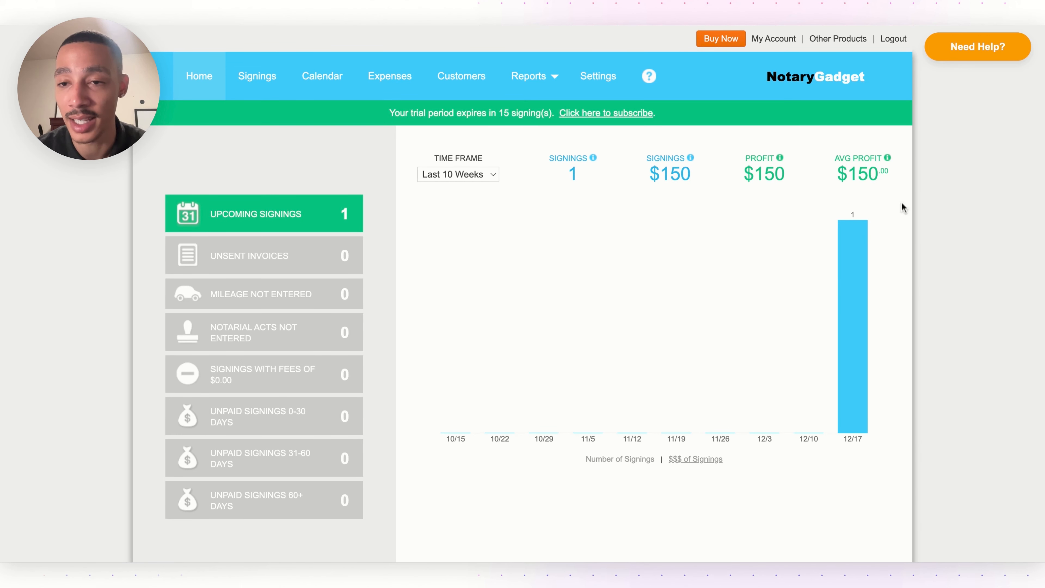
left_click(716, 461)
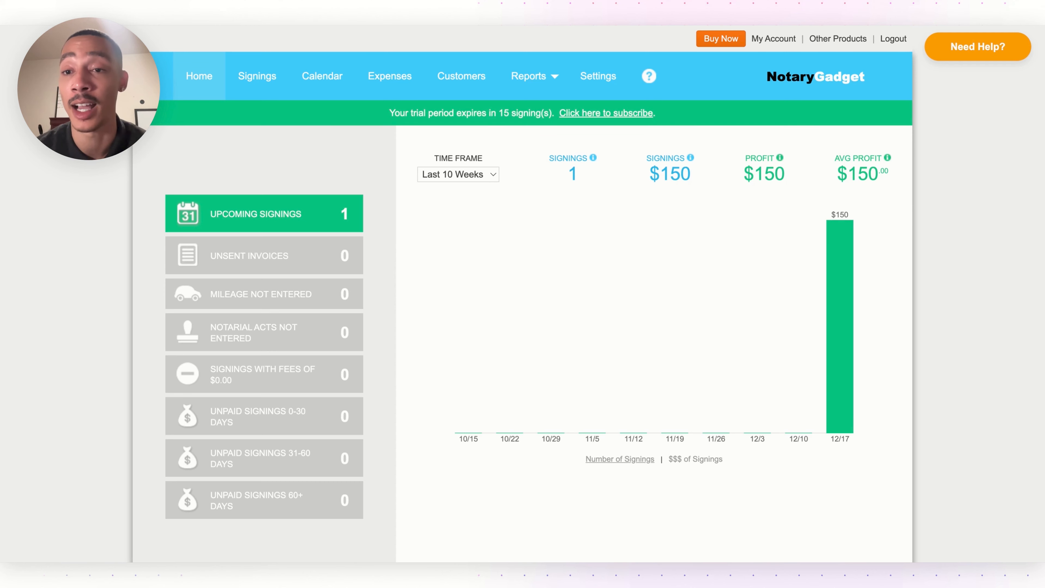
left_click(322, 75)
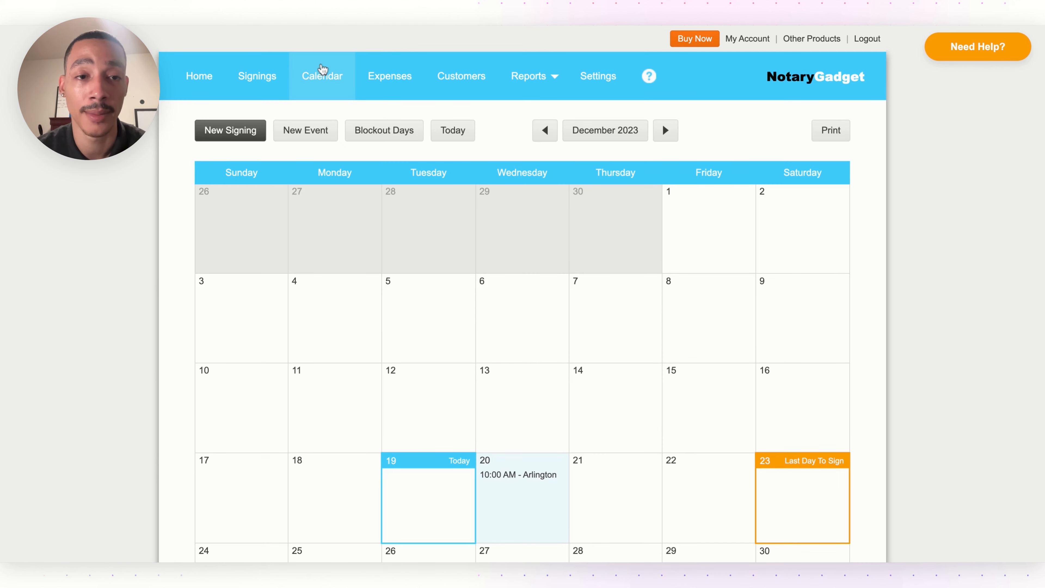
Step: Start a new signing on Monday 12/18/2023 from the calendar
scroll(691, 343, "down", 2)
scroll(691, 343, "down", 2)
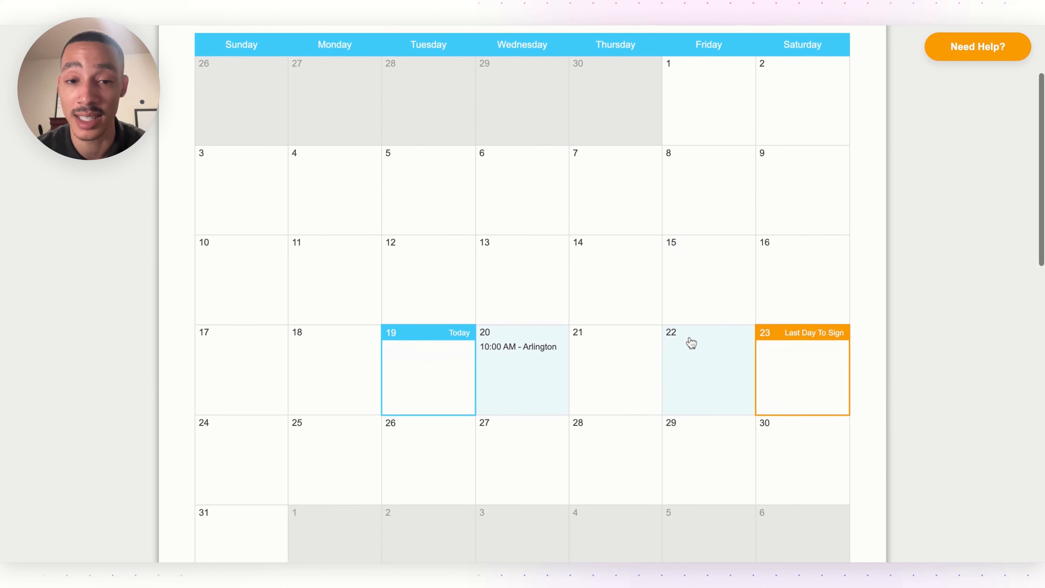
left_click(332, 372)
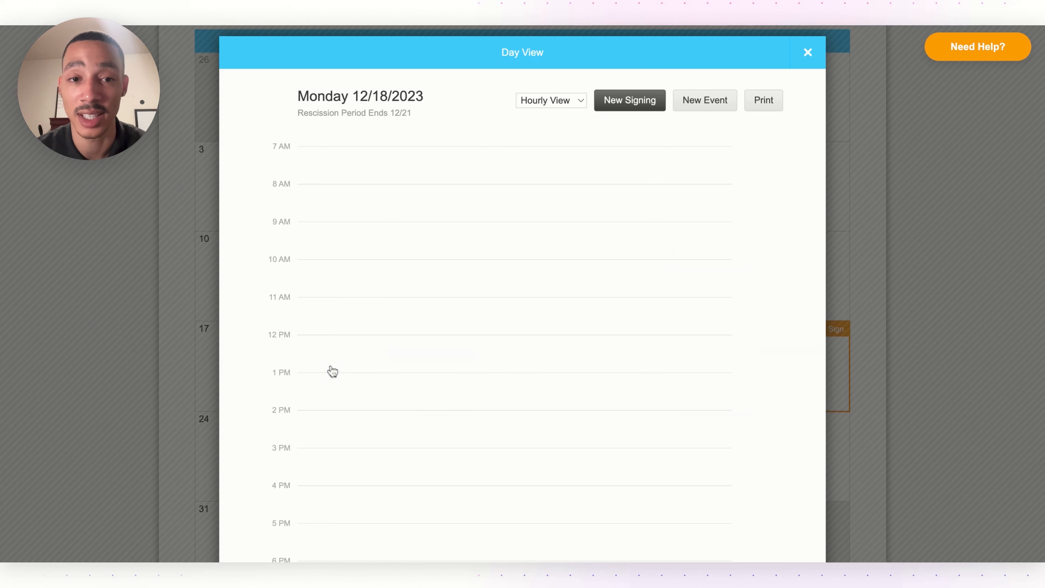
left_click(603, 106)
Step: Create customer CBA Title Company for the signing and enter the signer's first name
left_click(414, 135)
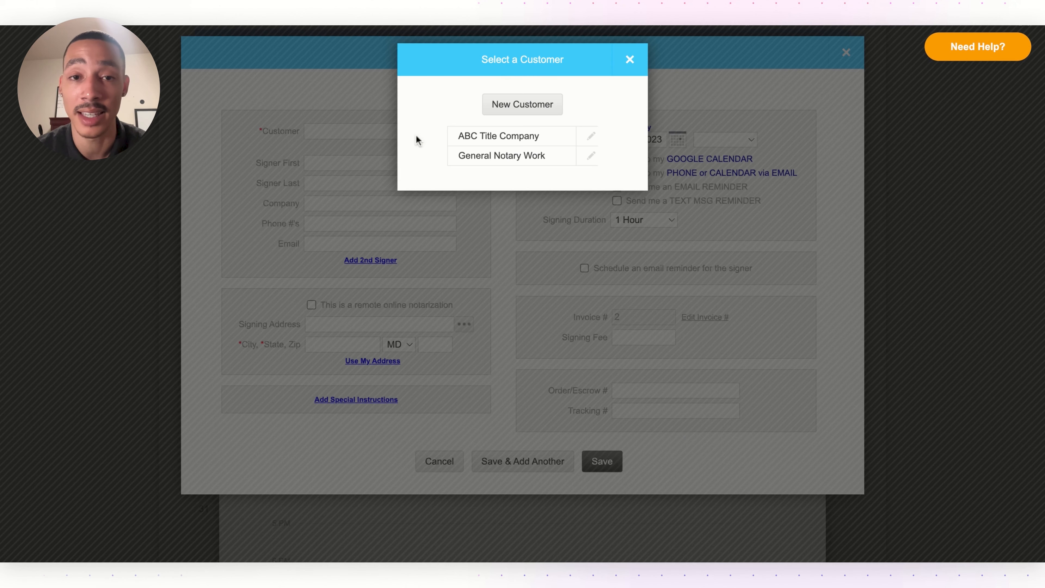
left_click(523, 105)
left_click(467, 110)
type("CB")
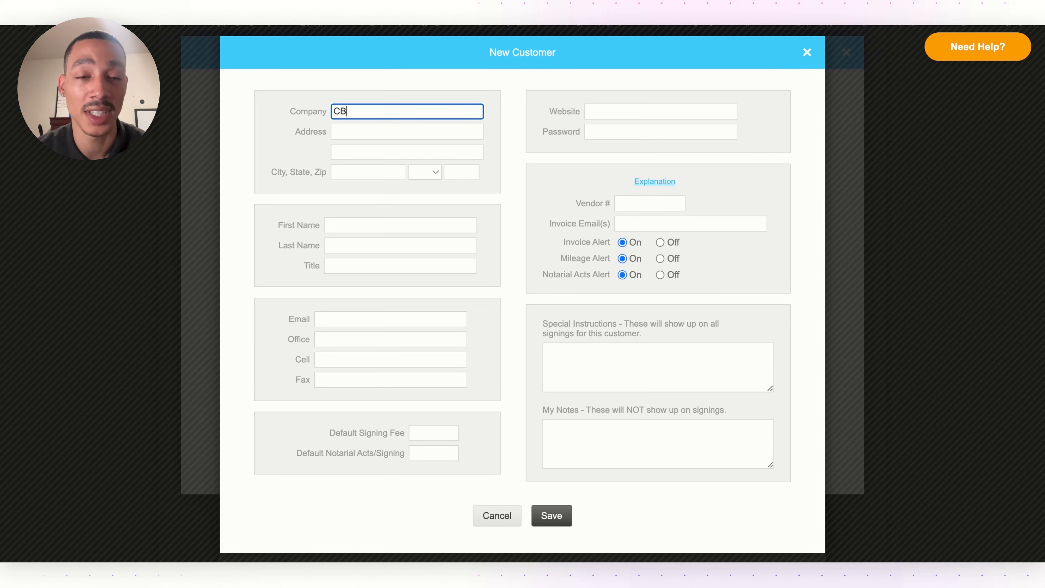
type("A Title Company")
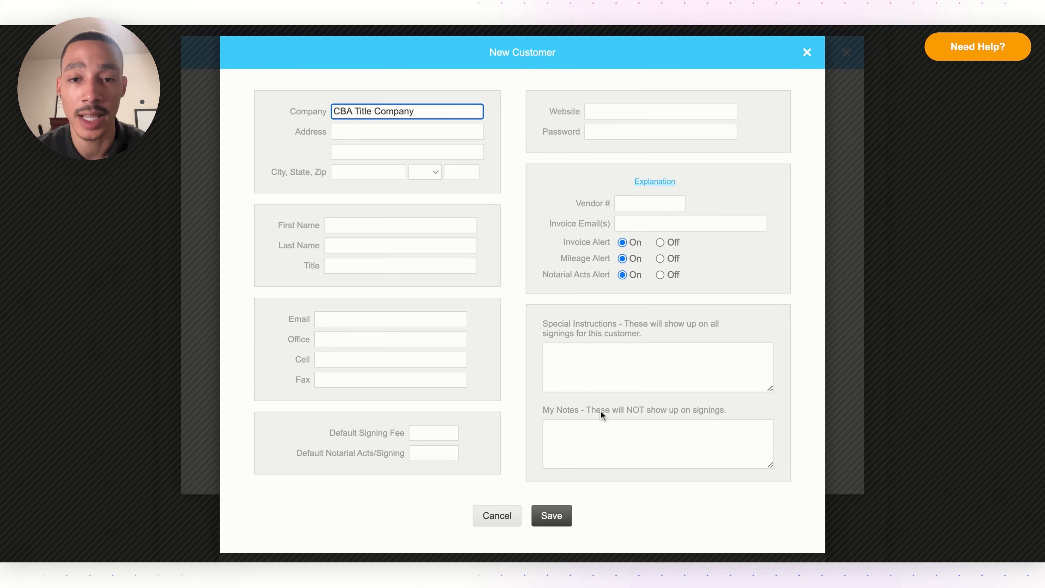
left_click(558, 516)
type("ABC")
key("Tab")
Step: Enter the signer's last name and phone number and set the time to 2:30 PM
type("BVB")
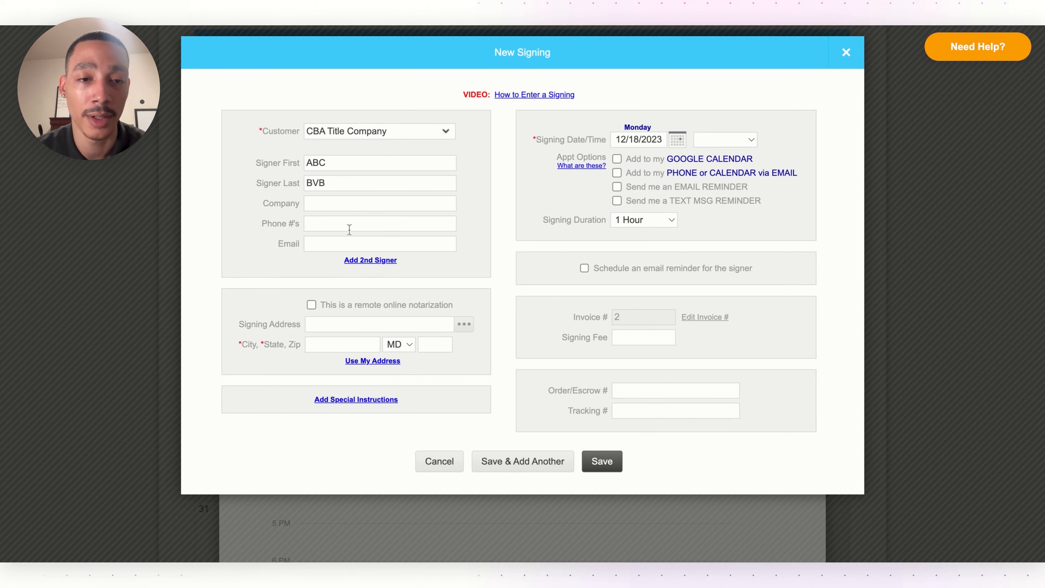
left_click(350, 227)
type("4444444444")
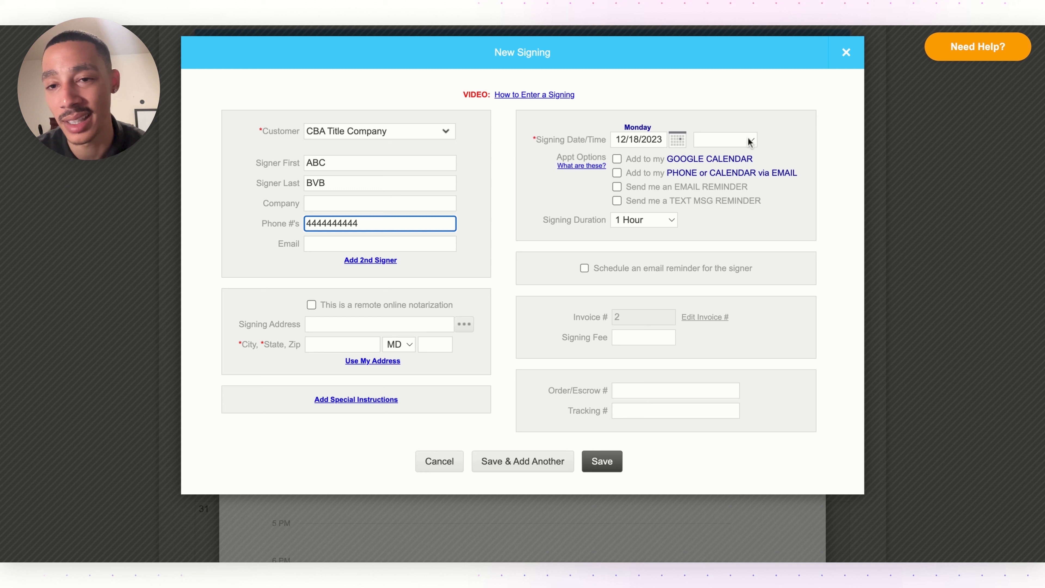
left_click(755, 142)
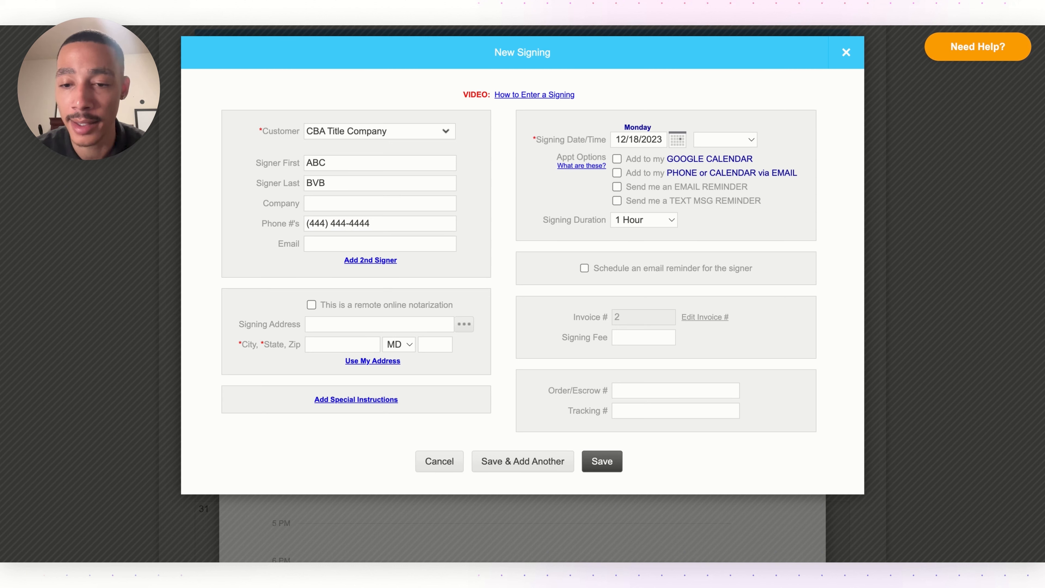
left_click(710, 511)
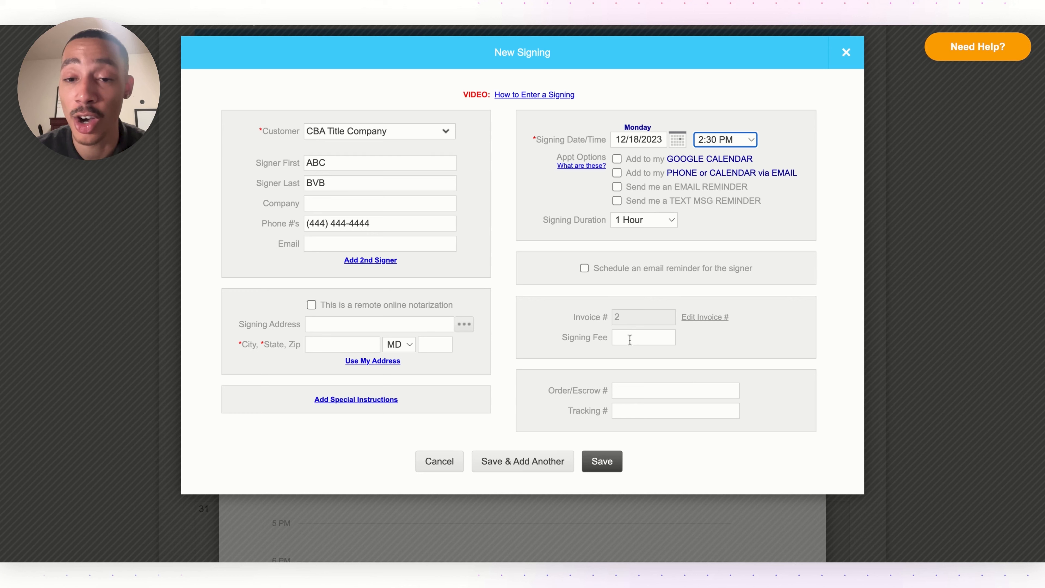
Step: Enter the $150 signing fee and order/escrow number, then fill in the address
left_click(644, 338)
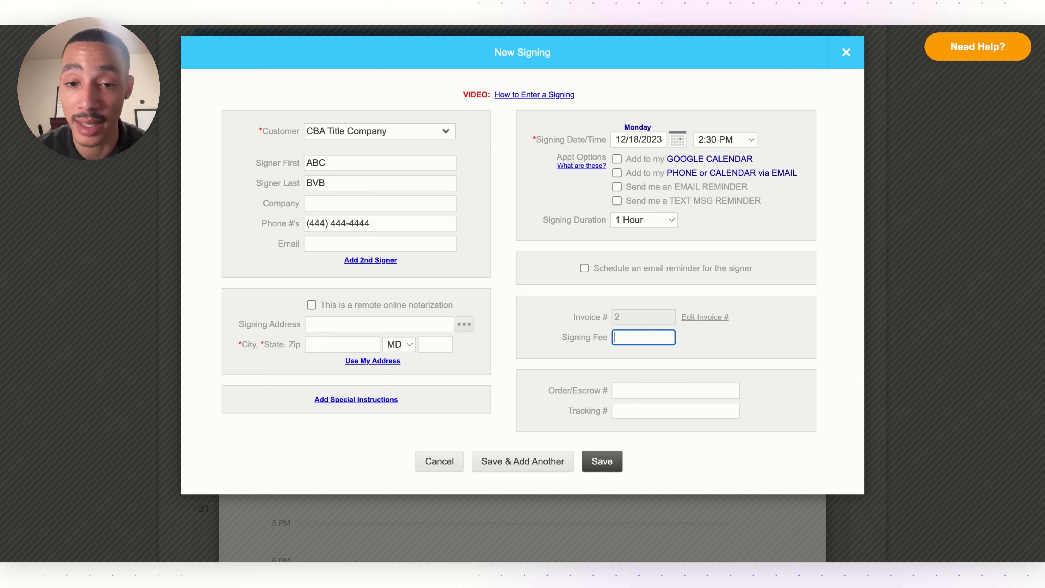
type("150")
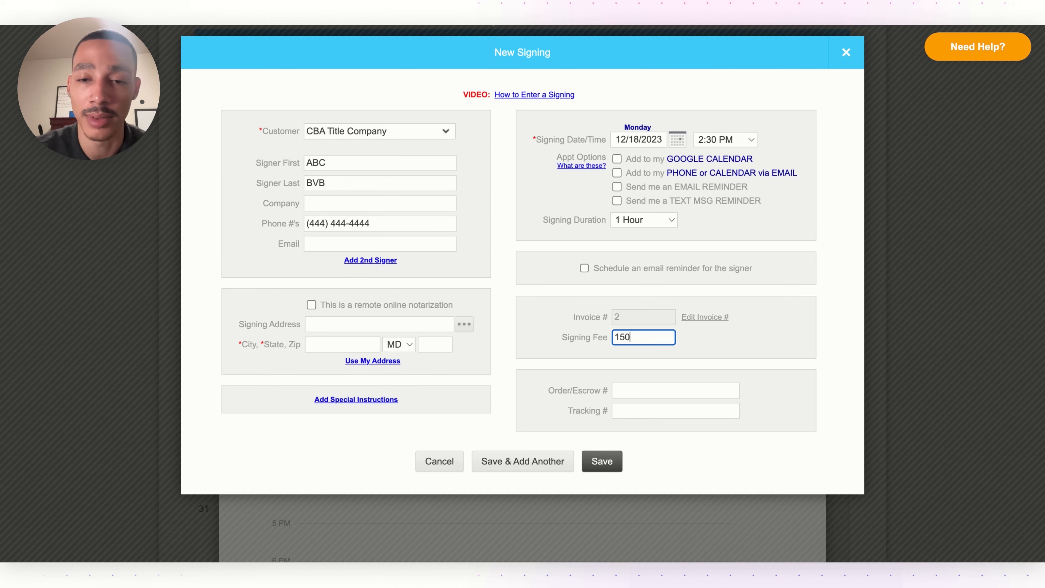
left_click(644, 390)
type("1211-1111")
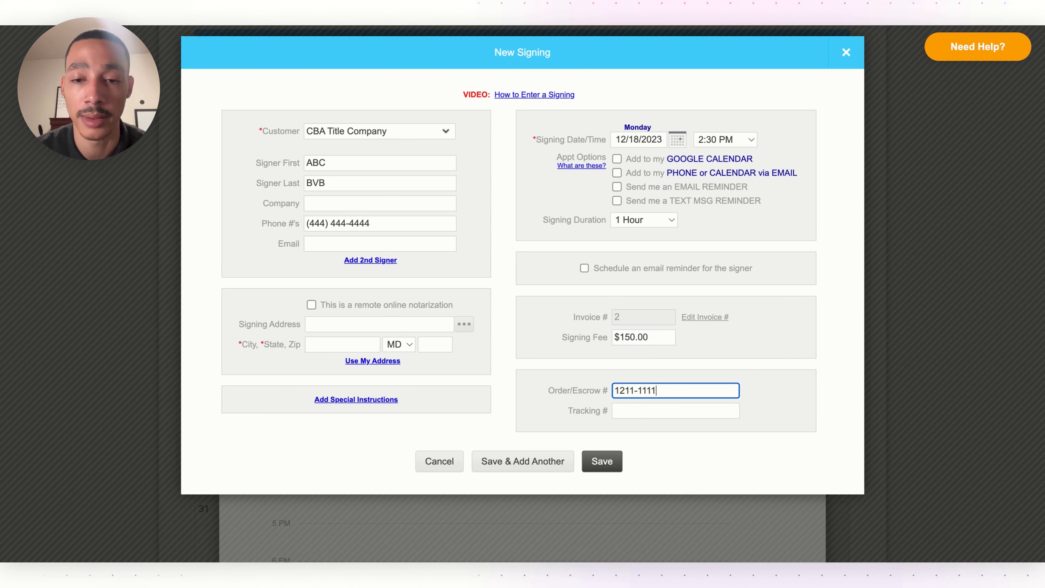
left_click(533, 133)
left_click(363, 324)
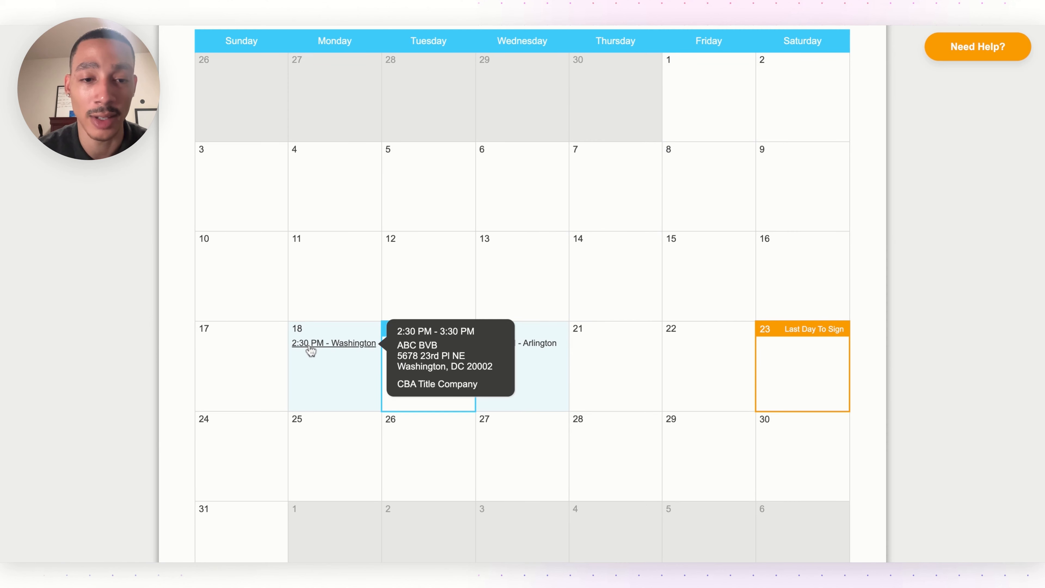
Step: Scroll up the Home dashboard showing 2 signings worth $300 and $150 average profit
scroll(432, 294, "up", 1)
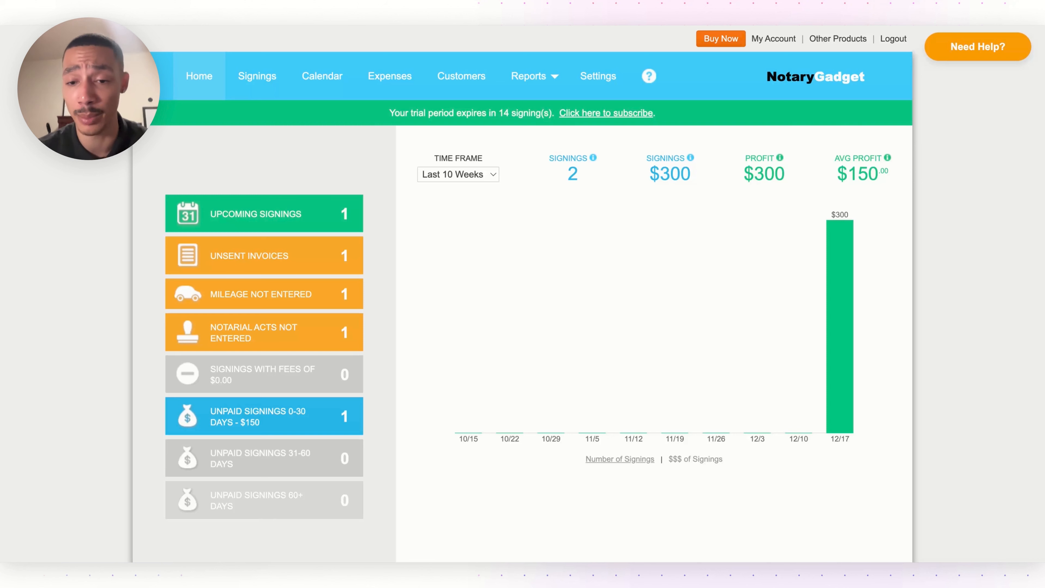
Step: Check the dashboard info icons, then list both $150.00 signings totaling $300.00 unpaid
mouse_move(570, 173)
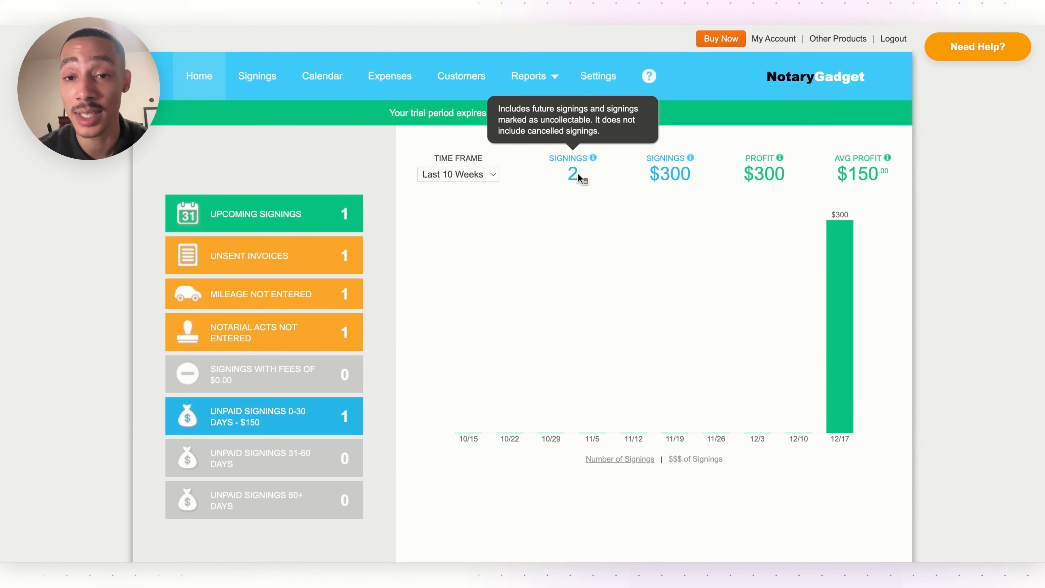
mouse_move(657, 184)
mouse_move(747, 176)
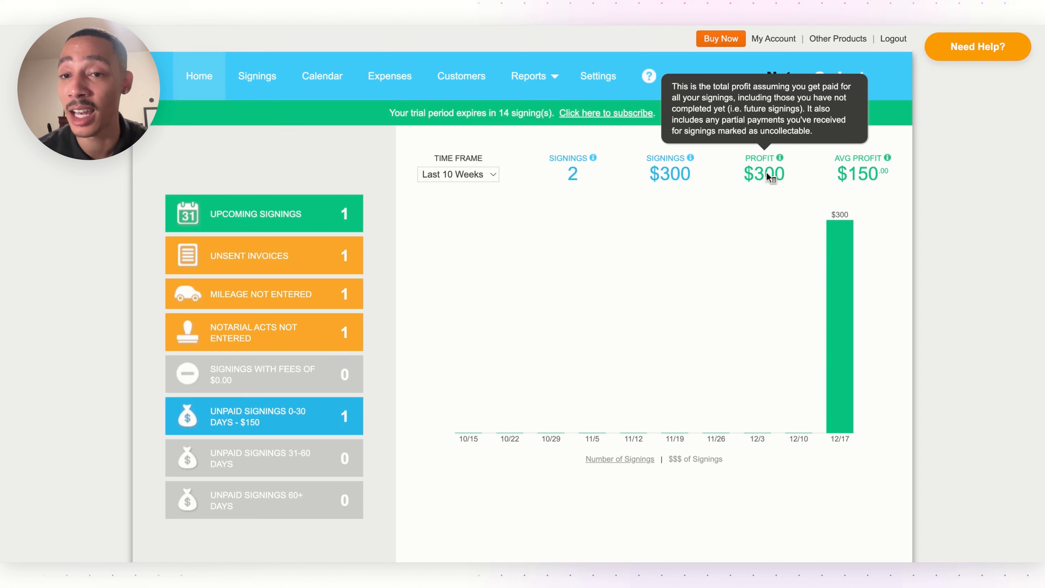
mouse_move(878, 164)
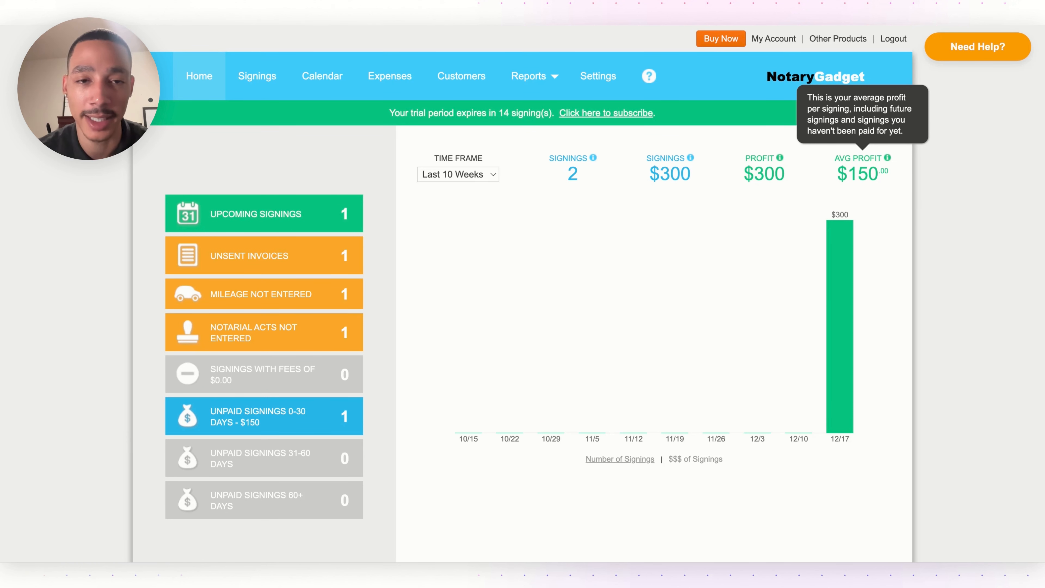
left_click(258, 94)
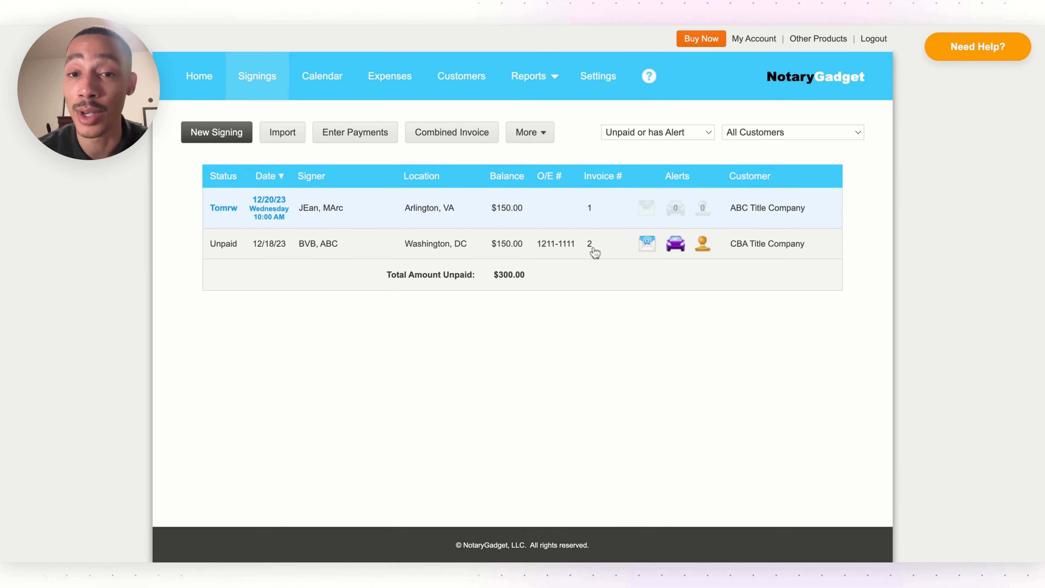
Step: Check the 12/18 signing's unsent-invoice alert, then bring up its mileage entry
left_click(648, 248)
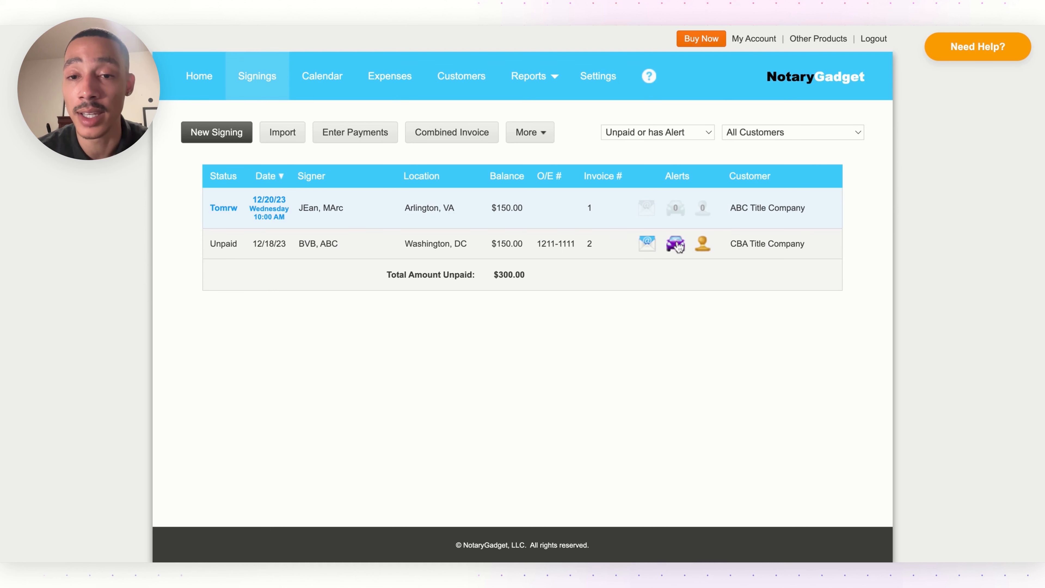
left_click(678, 247)
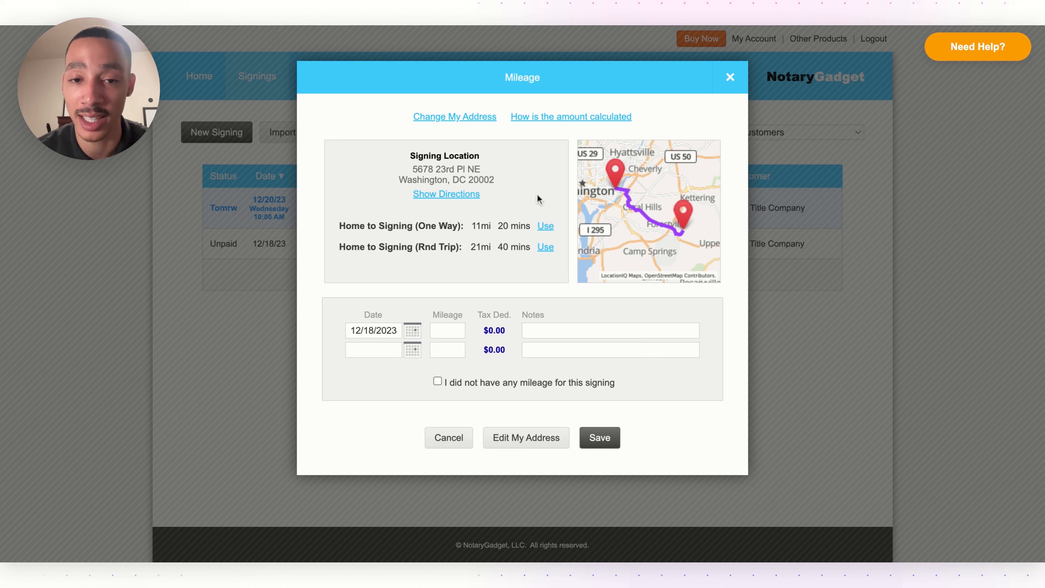
Step: Record the 21-mile round trip as mileage for the 12/18 signing
left_click(546, 247)
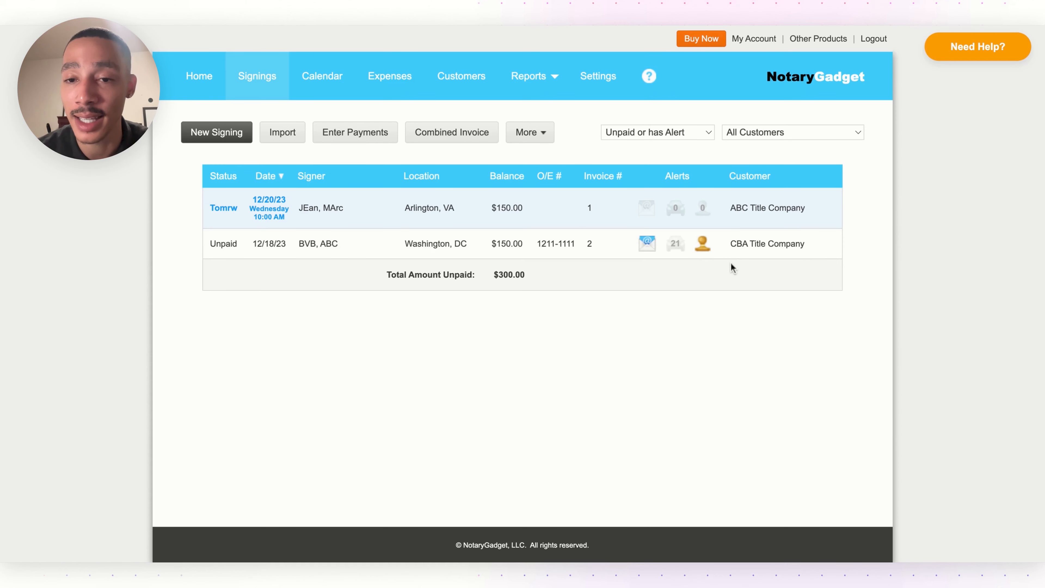
left_click(700, 244)
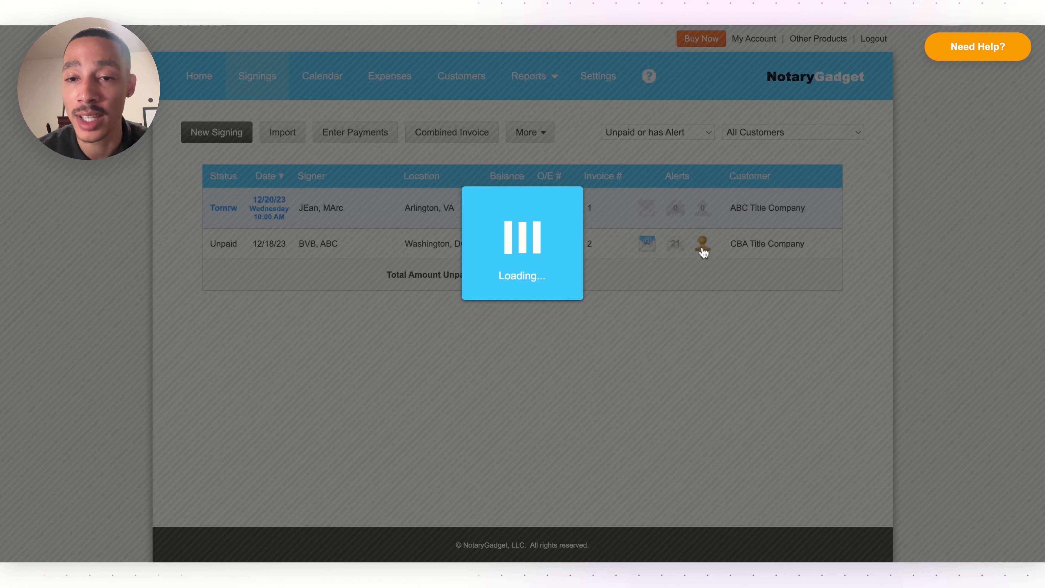
Step: Record 6 notarial acts at $4.00 each for the 12/18 signing and answer the default-fee prompt
left_click(527, 186)
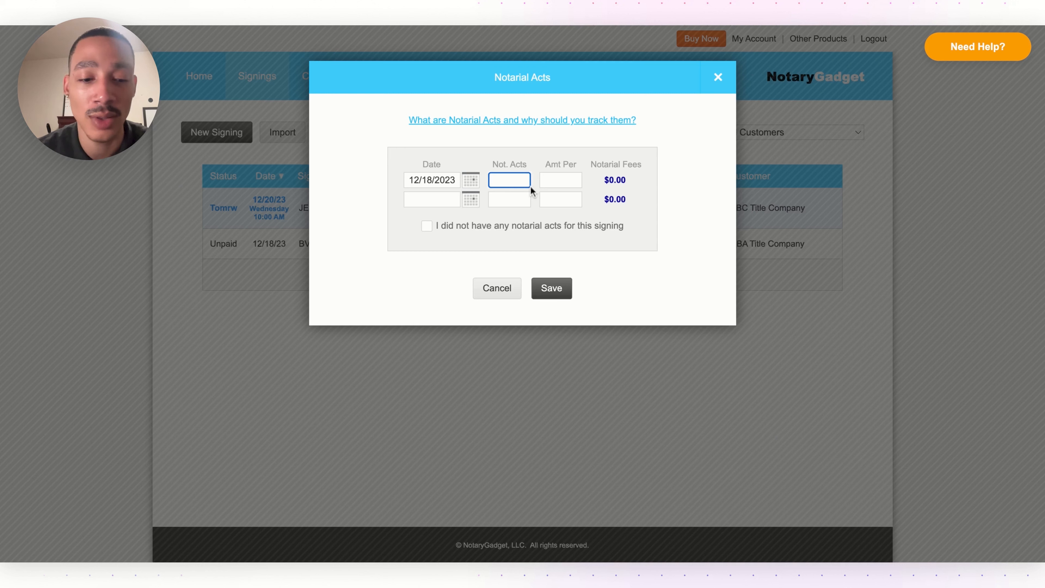
type("6")
left_click(581, 180)
type("4.")
type("00")
left_click(576, 200)
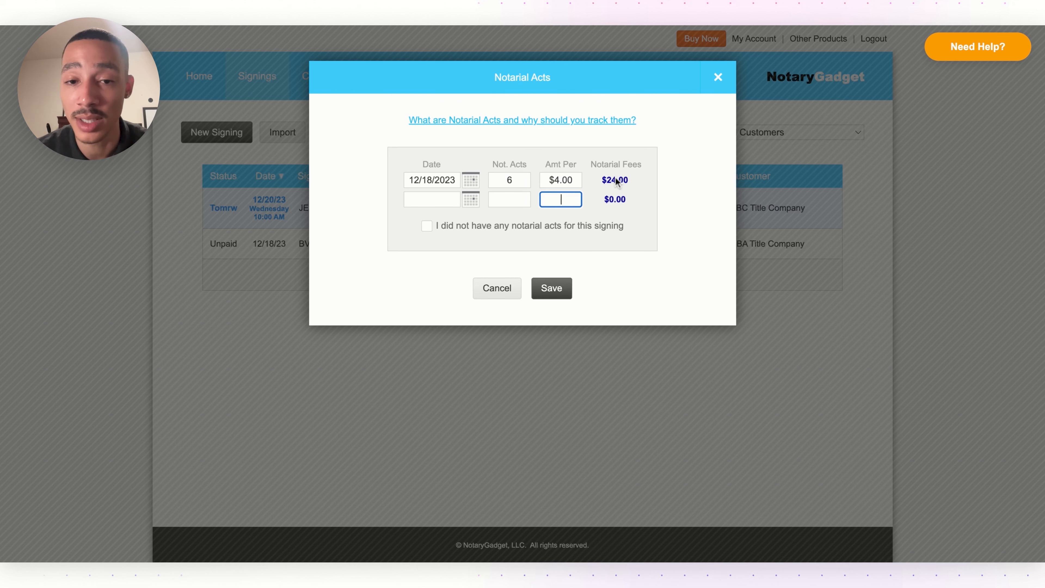
left_click(558, 293)
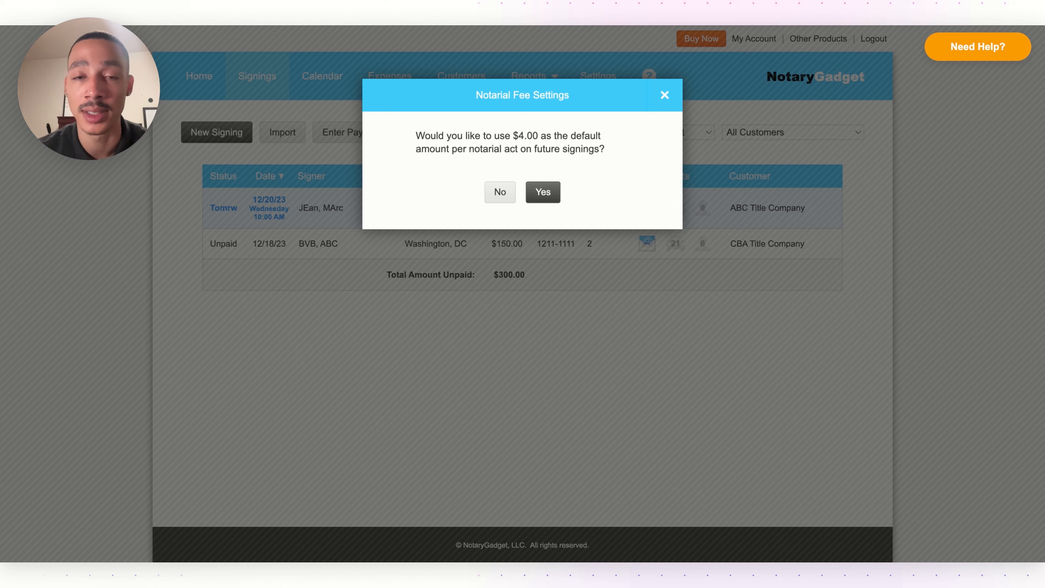
left_click(205, 88)
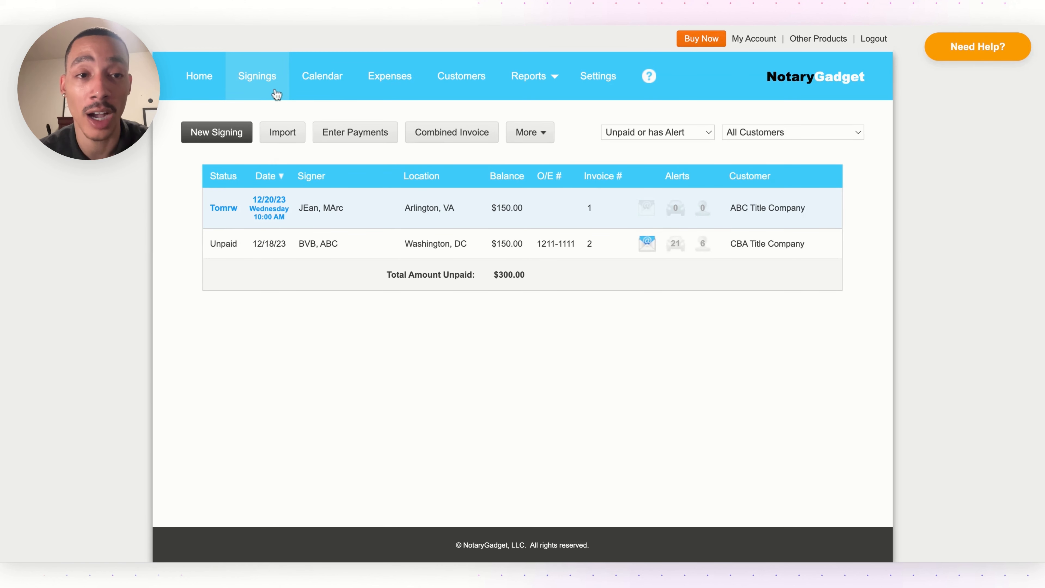
left_click(293, 132)
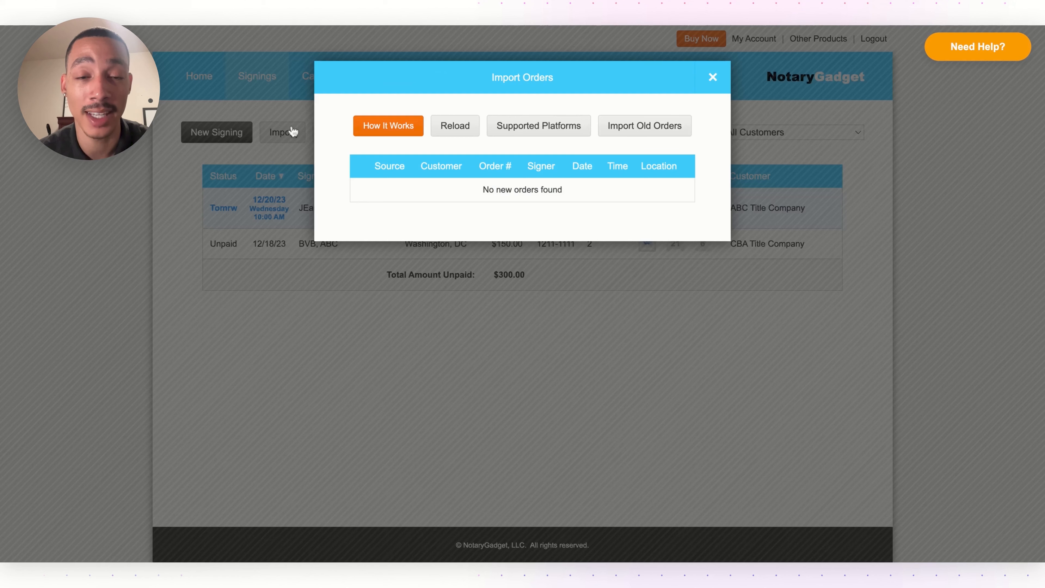
left_click(392, 132)
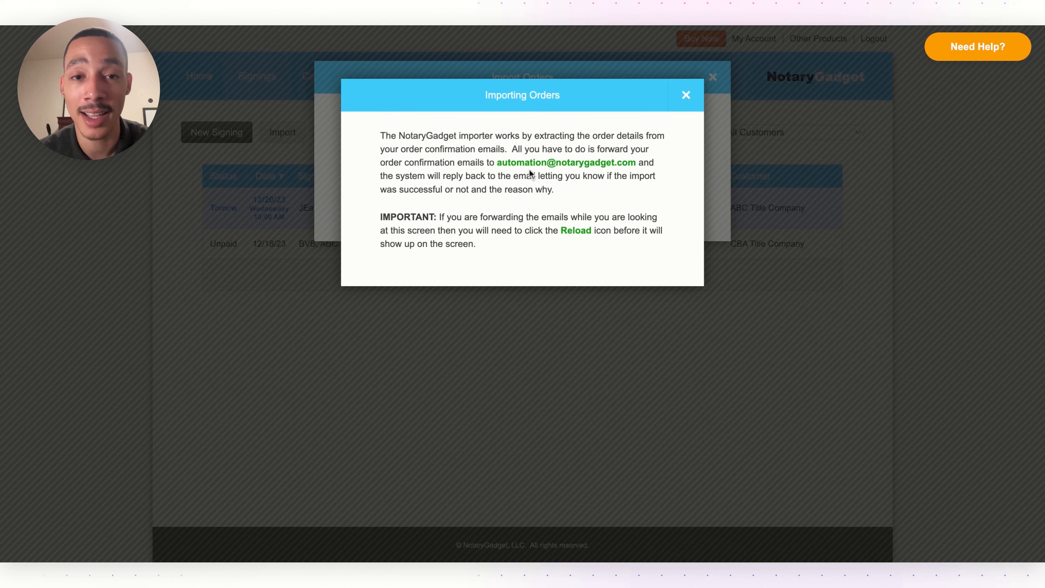
left_click(686, 96)
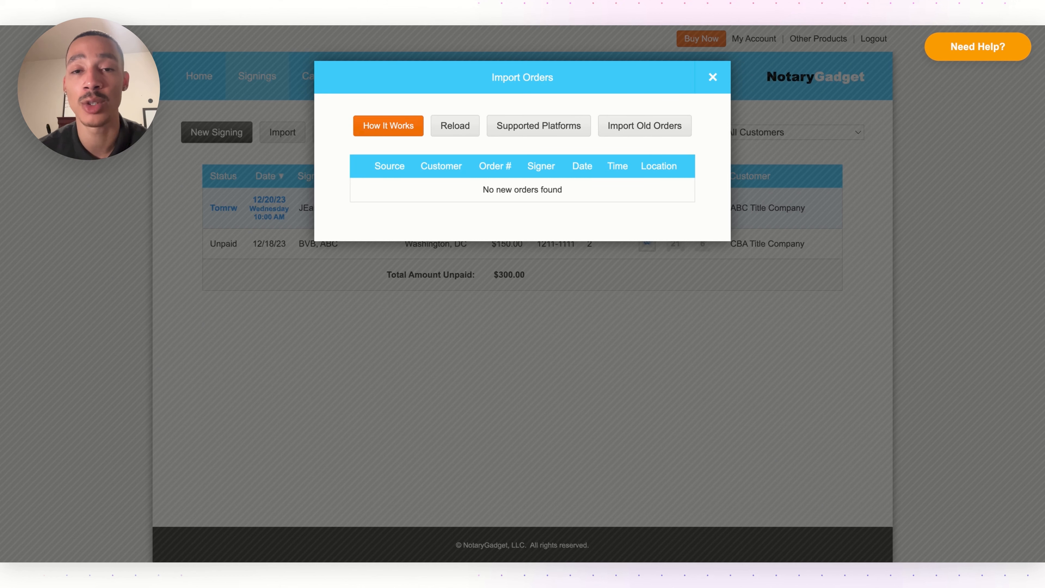
left_click(613, 125)
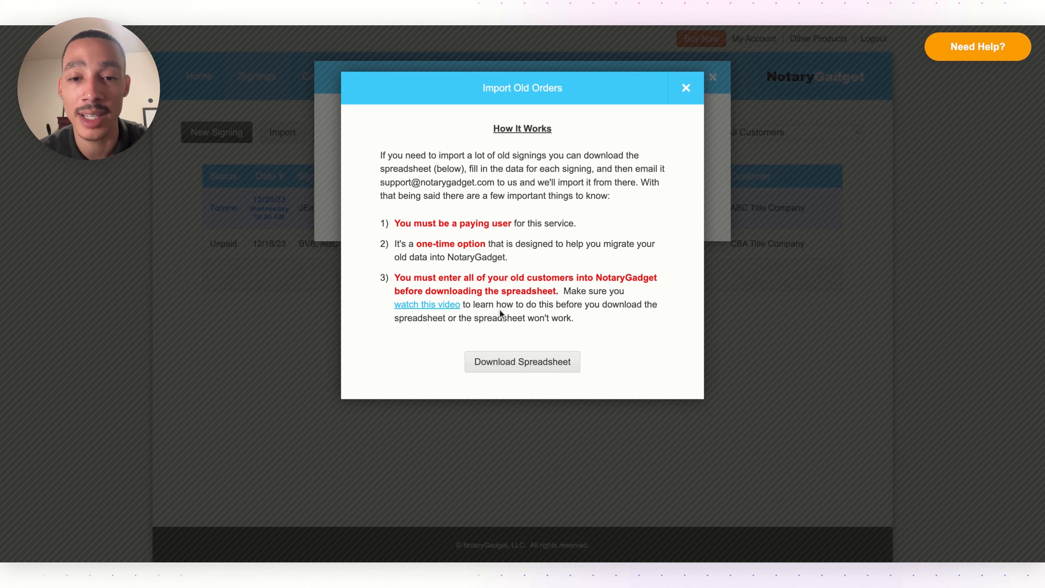
left_click(448, 305)
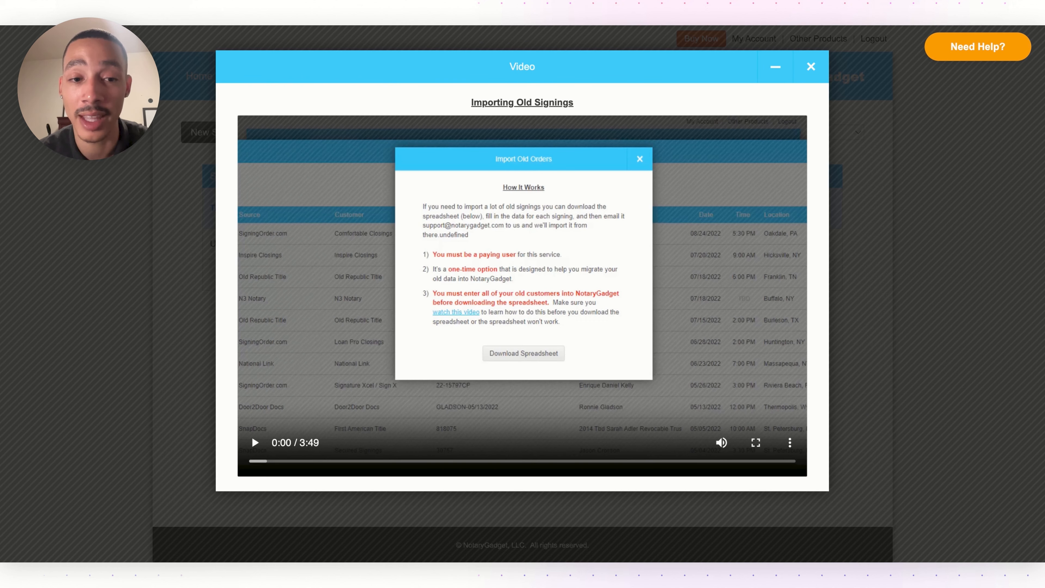
left_click(813, 69)
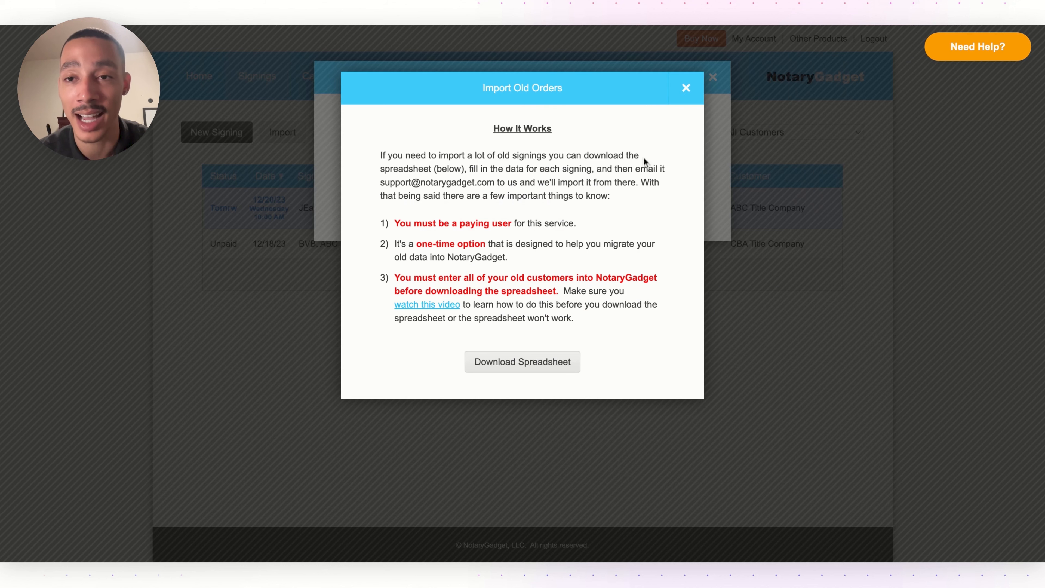
left_click(686, 87)
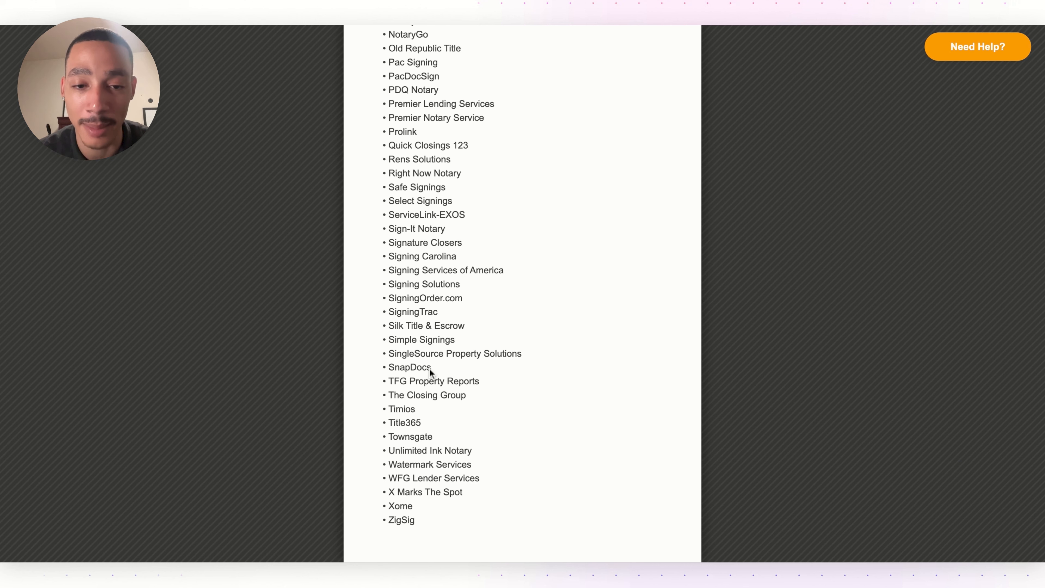
scroll(429, 368, "up", 20)
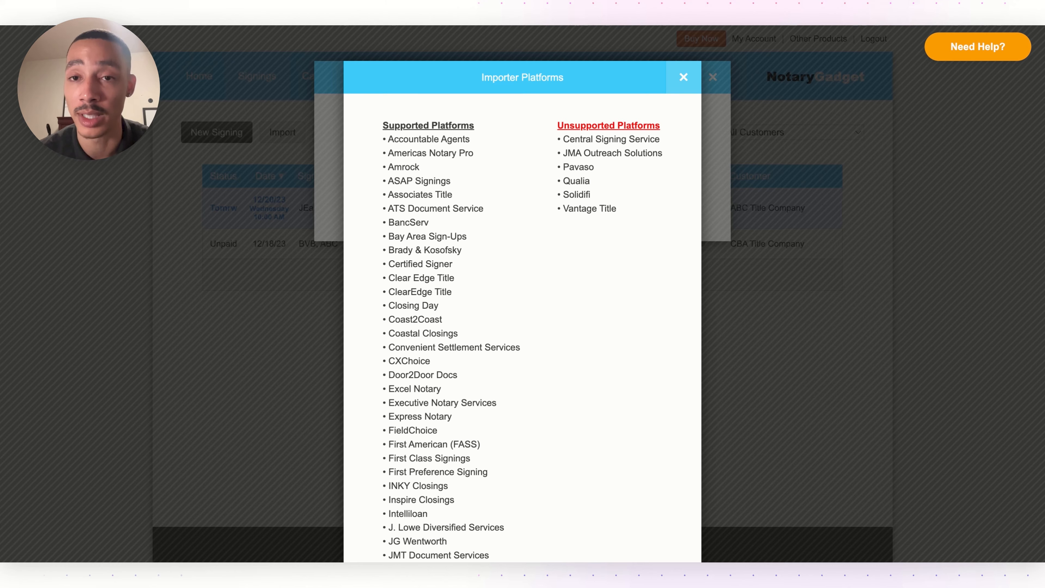
left_click(684, 77)
left_click(712, 77)
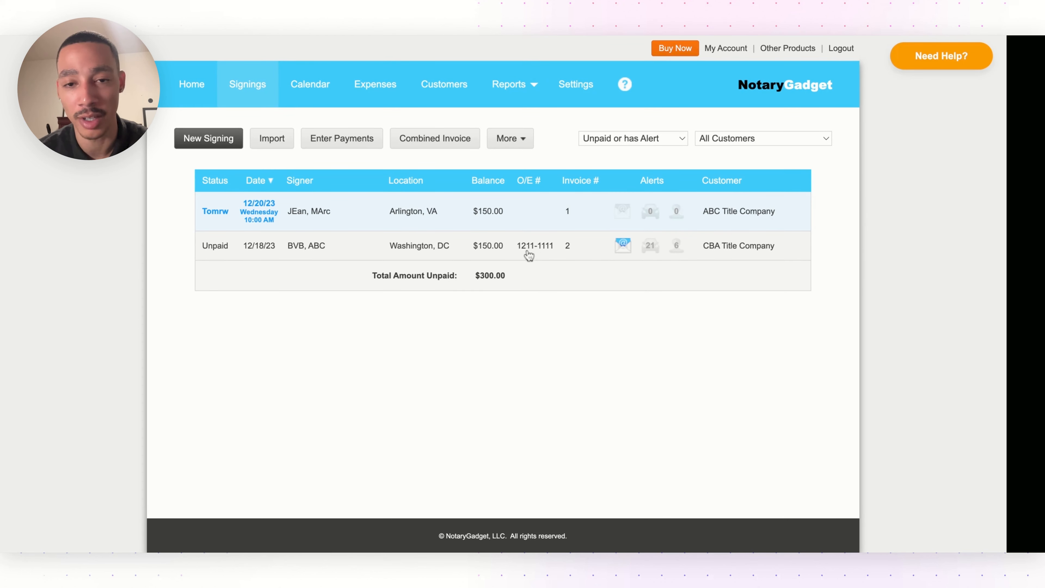
left_click(547, 255)
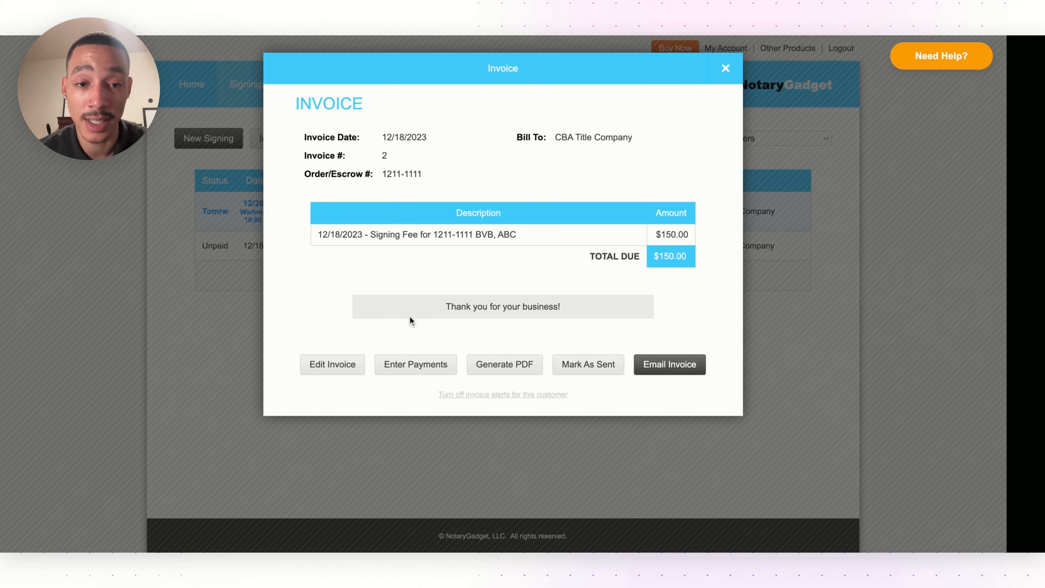
left_click(346, 365)
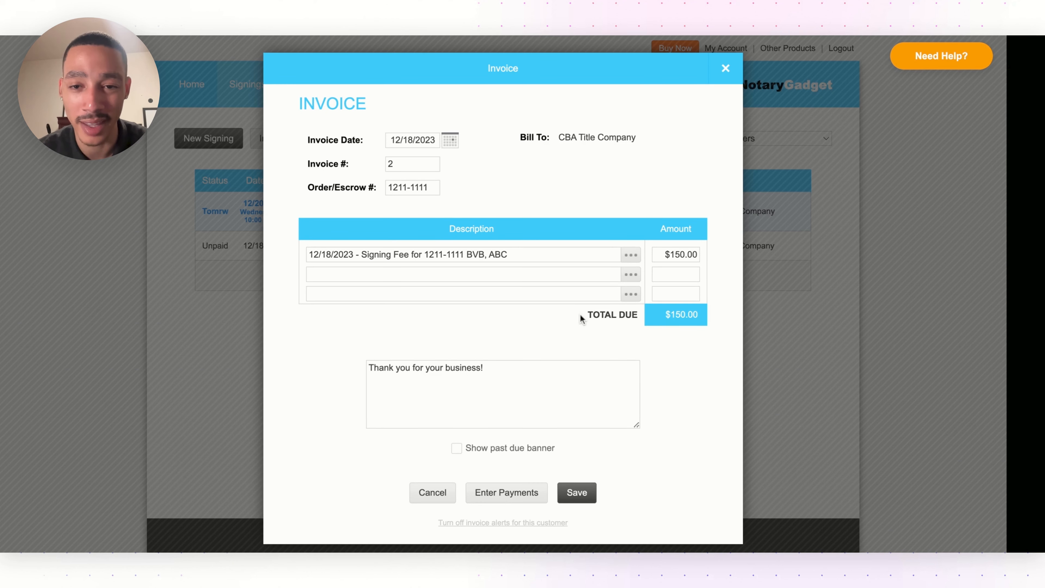
left_click(413, 367)
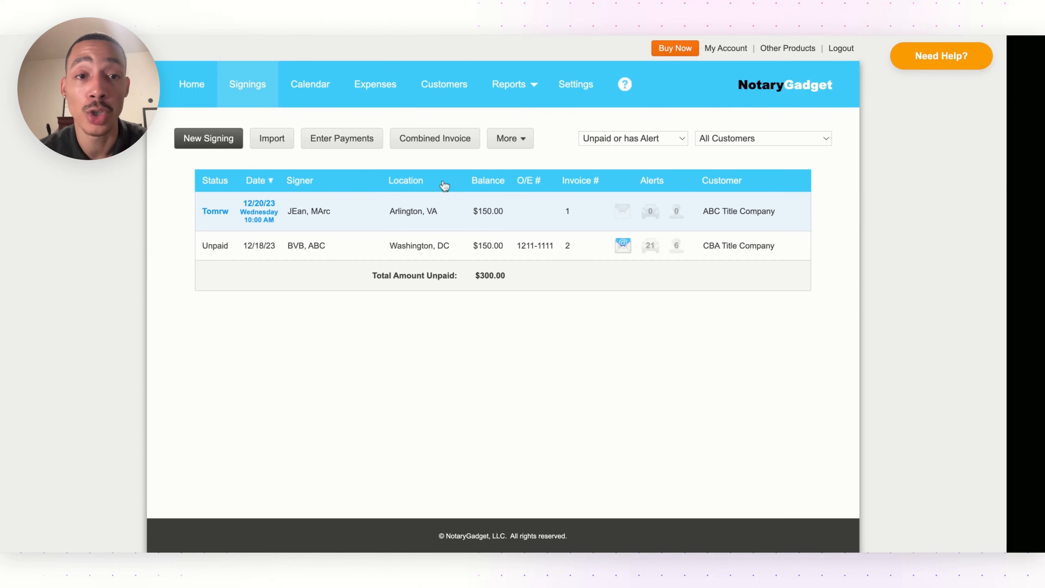
Step: Create and send one $300.00 combined invoice covering both signings
left_click(428, 148)
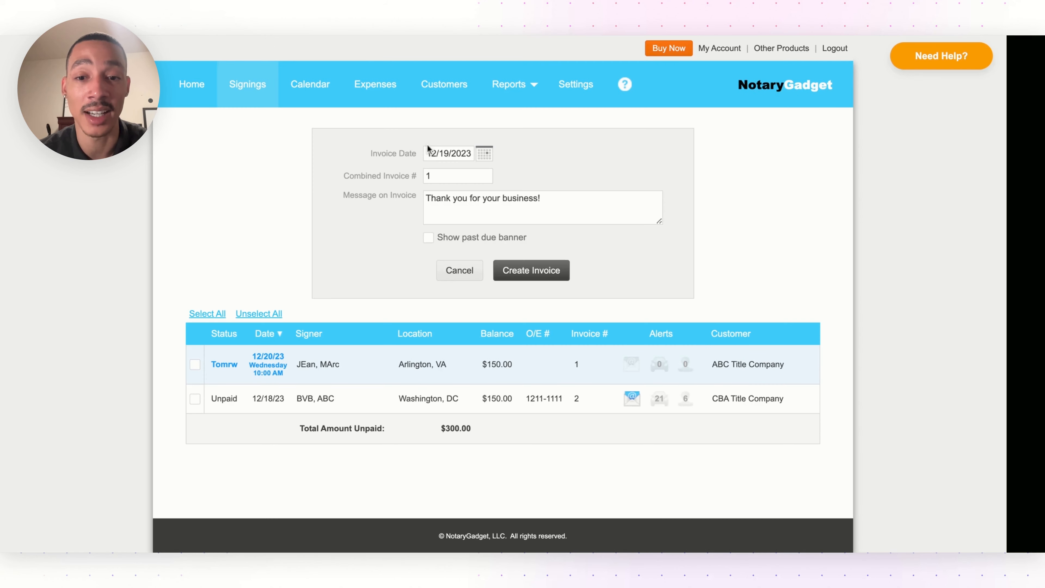
left_click(195, 364)
left_click(196, 398)
left_click(522, 271)
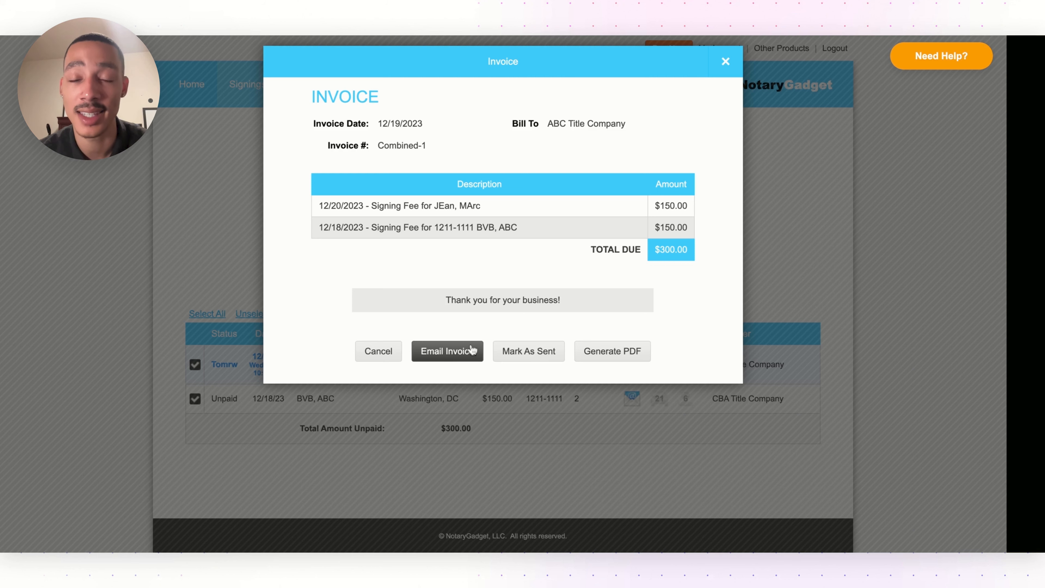
left_click(479, 350)
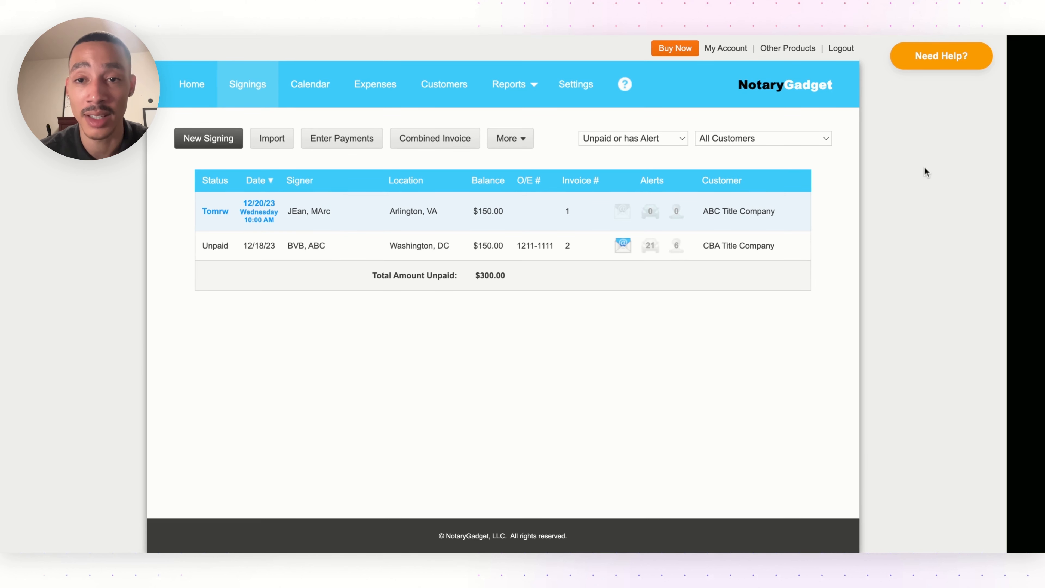
Step: Filter the signings list to ABC Title Company with all unpaid signings
left_click(783, 144)
left_click(776, 161)
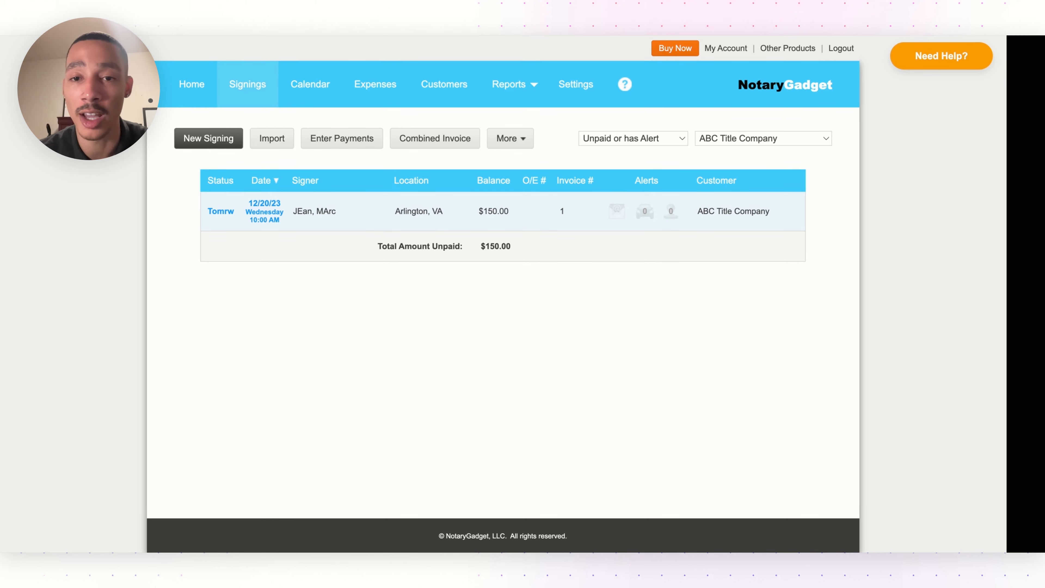
left_click(640, 152)
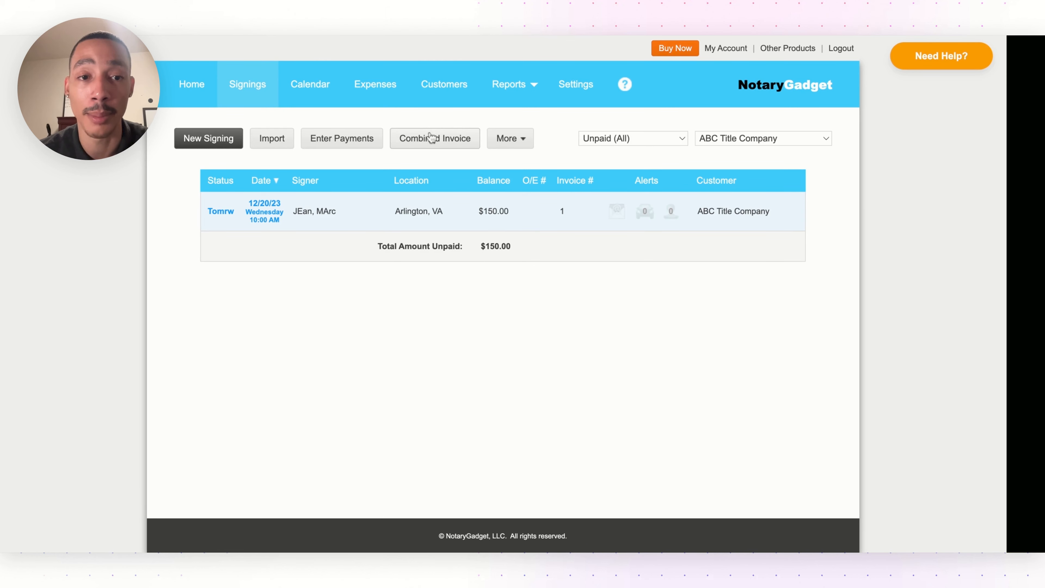
left_click(426, 140)
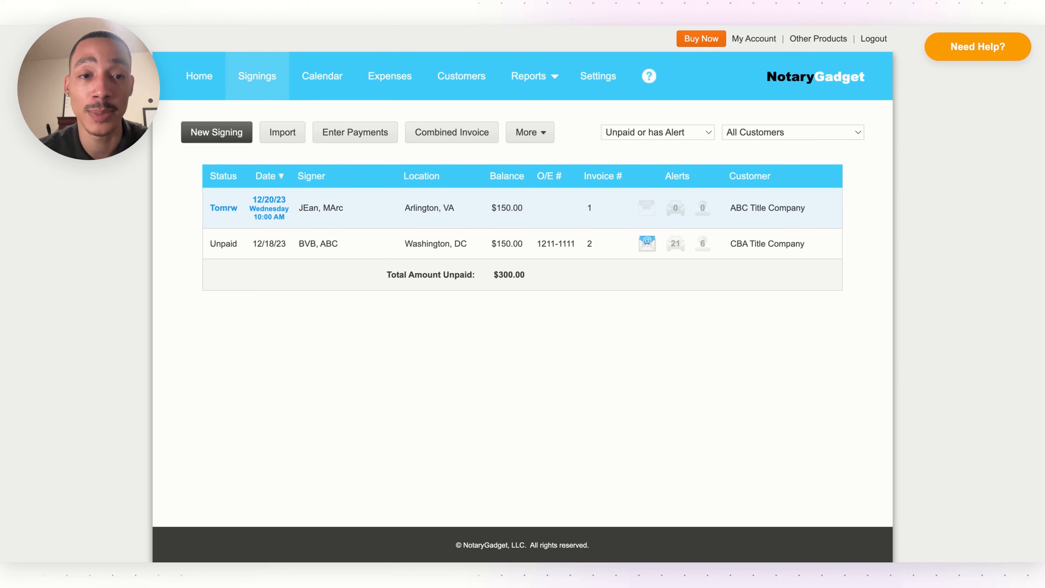
Step: Enter and save full $150.00 payments for both signings
left_click(334, 145)
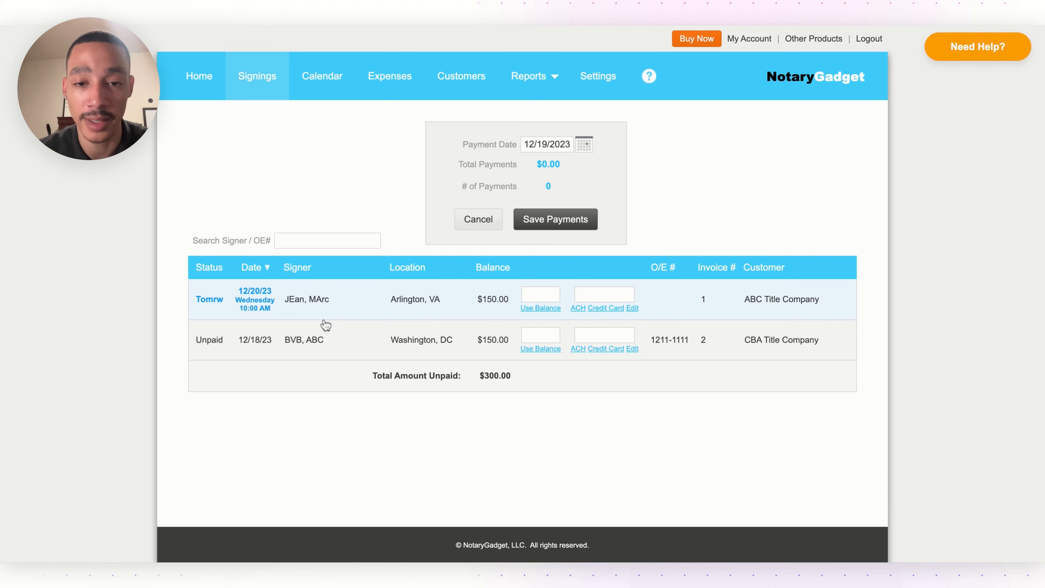
left_click(539, 351)
left_click(538, 308)
left_click(559, 222)
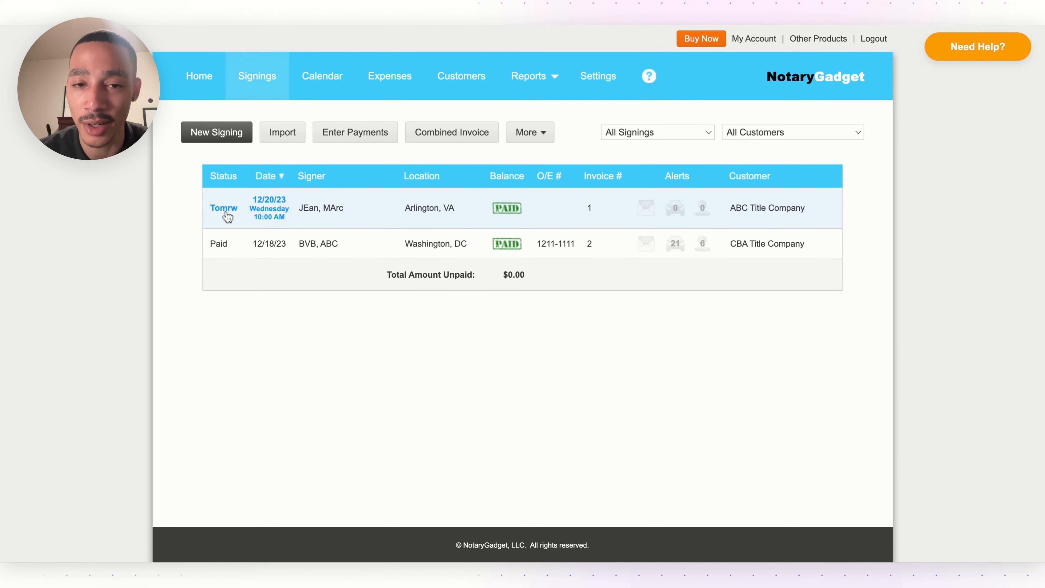
mouse_move(504, 216)
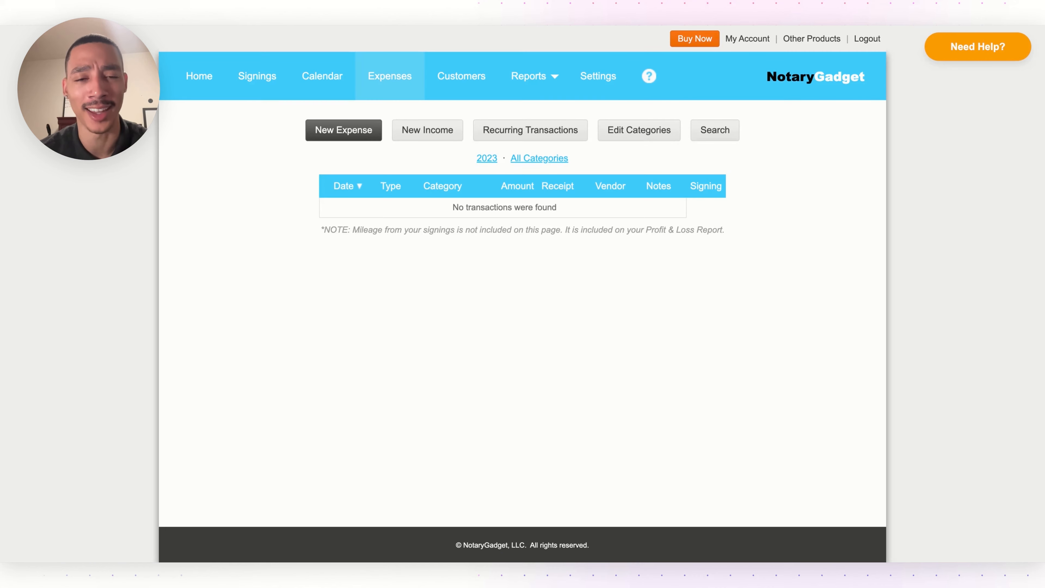
Step: Start a new expense and add a new Education expense category
left_click(357, 135)
left_click(523, 134)
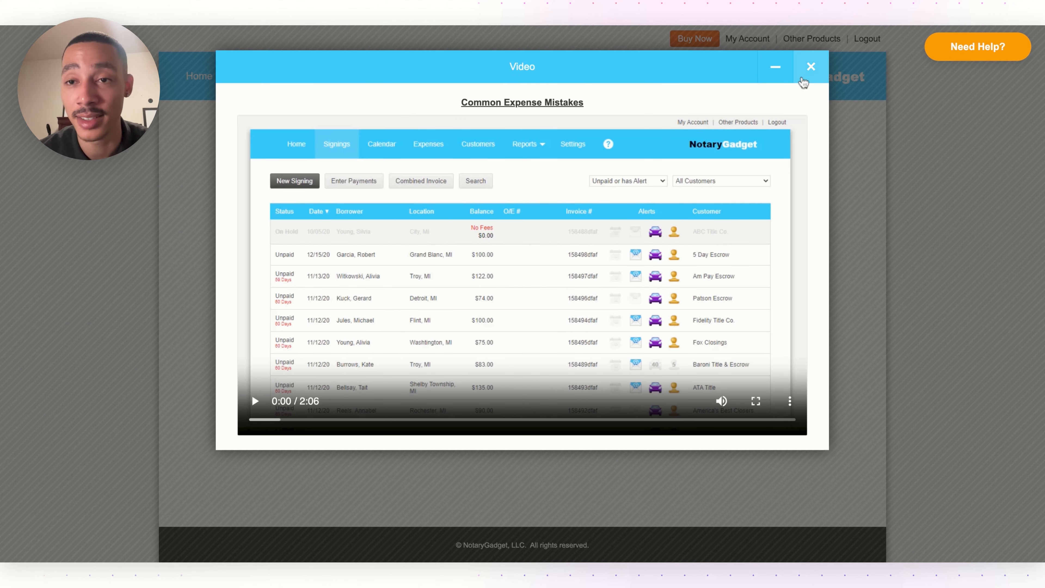
left_click(810, 66)
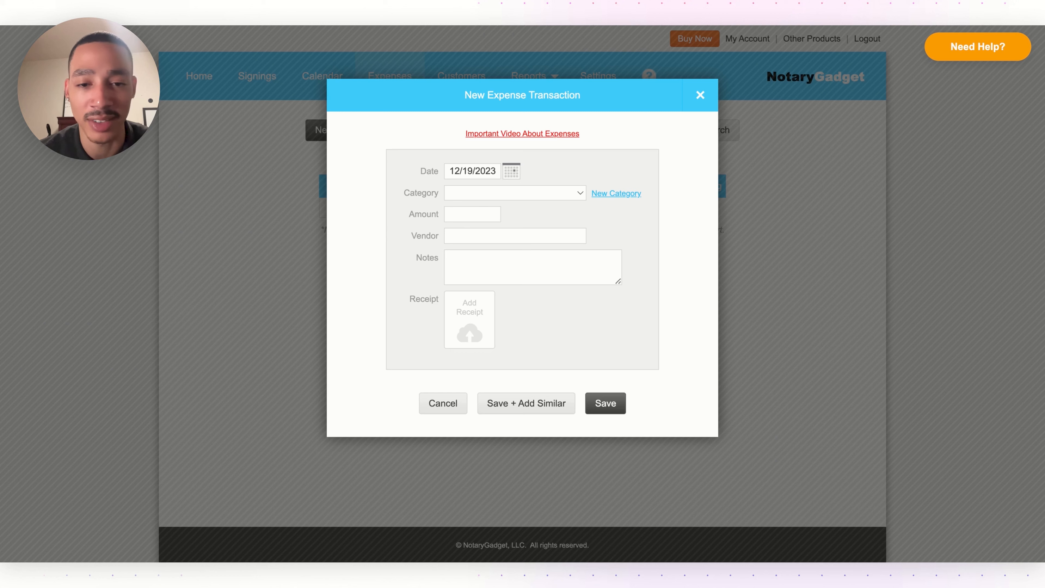
left_click(617, 193)
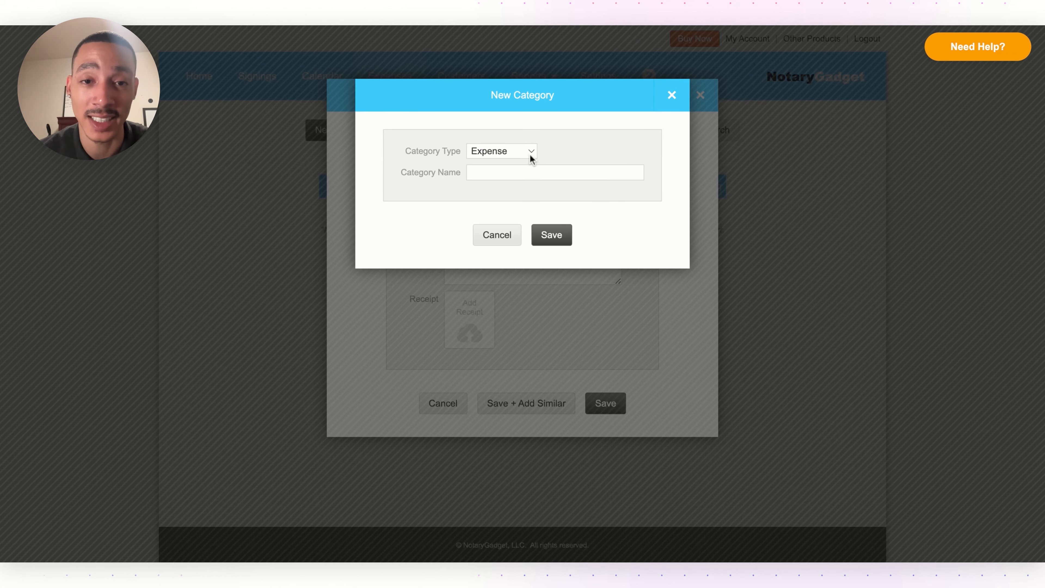
left_click(534, 172)
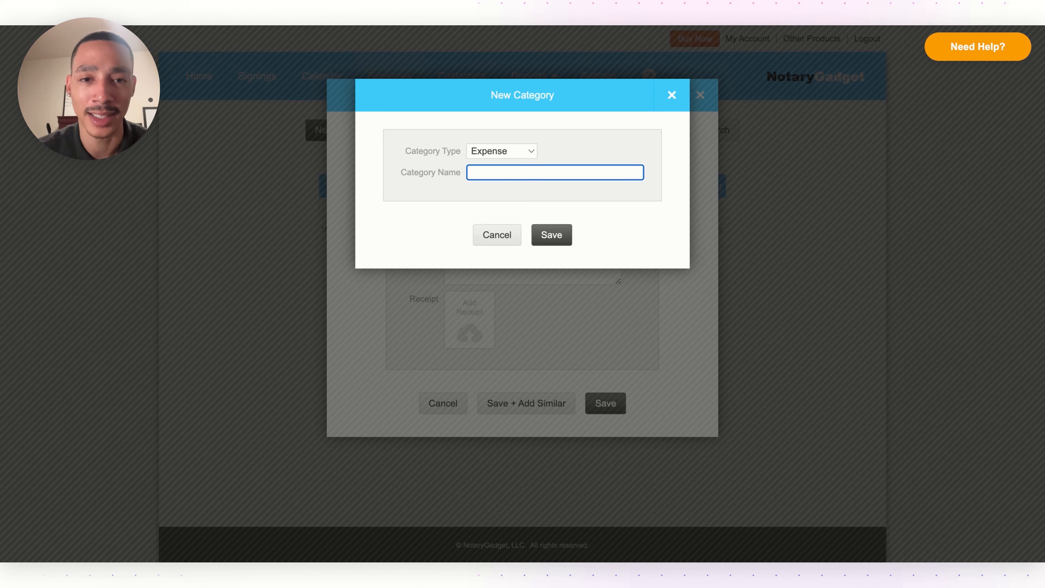
type("Education")
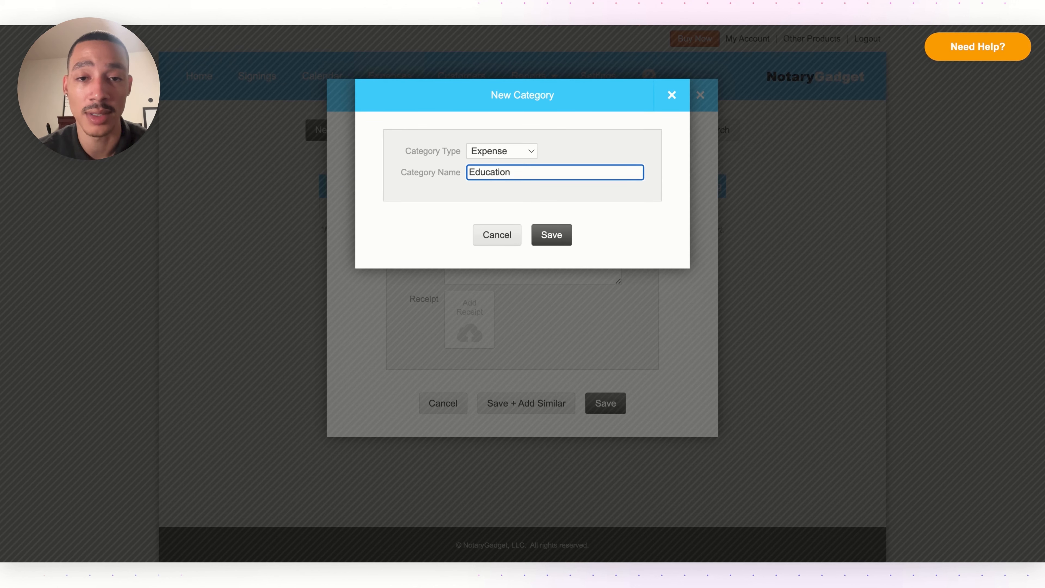
left_click(558, 238)
Step: Fill in amount $100 and vendor VNS, then save the expense
left_click(482, 213)
type("100")
left_click(483, 232)
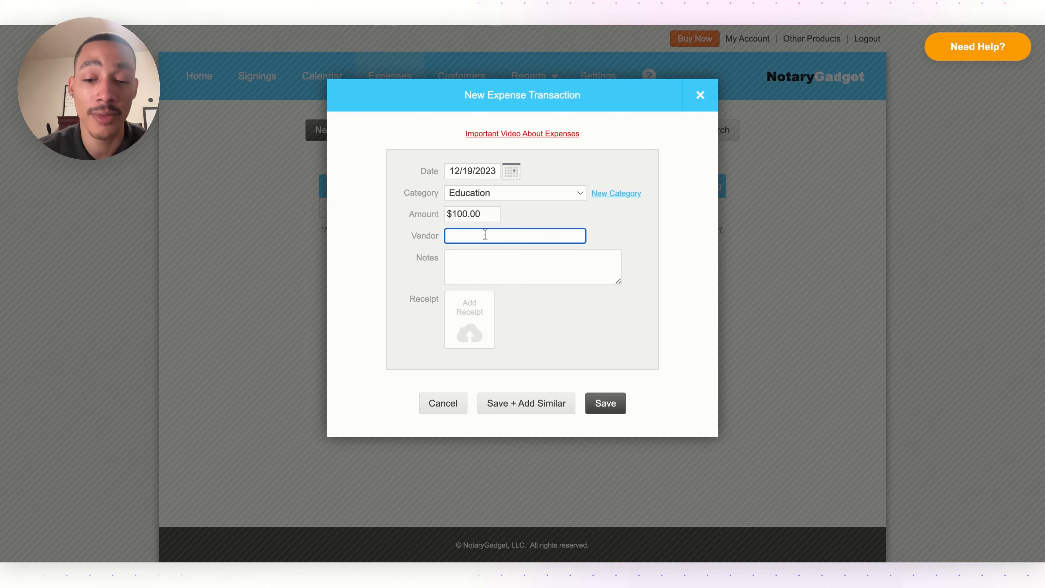
type("VNS")
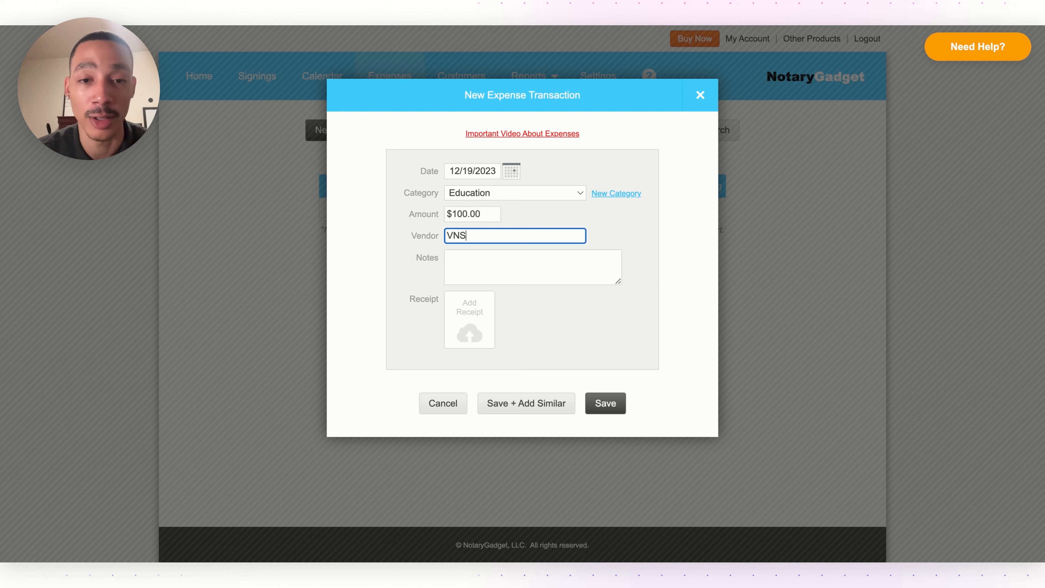
left_click(495, 263)
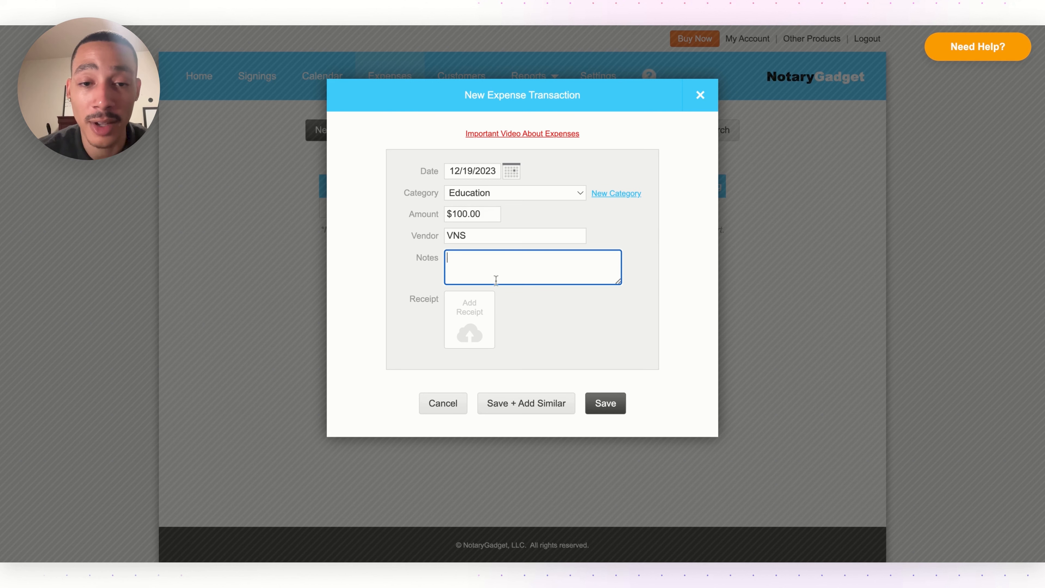
left_click(489, 313)
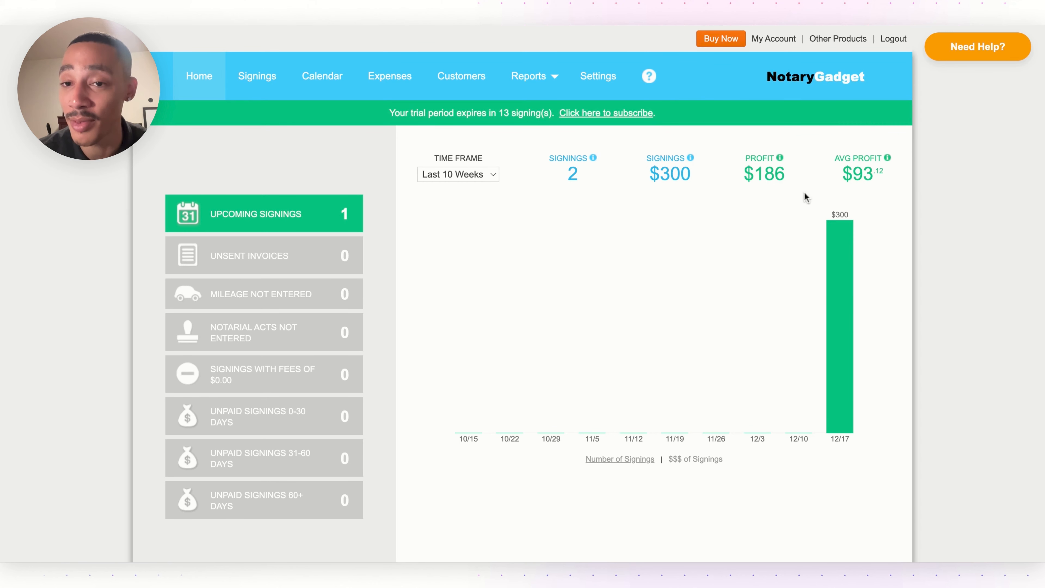
Step: View the expenses list with the $100.00 Education expense, preview the New Income form, and list recurring transactions
mouse_move(854, 174)
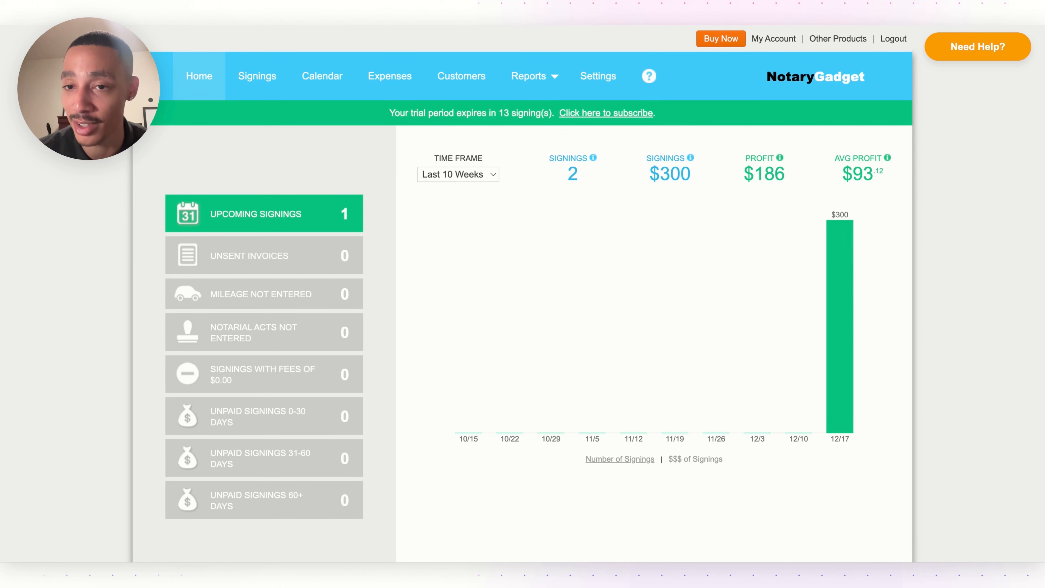
left_click(390, 76)
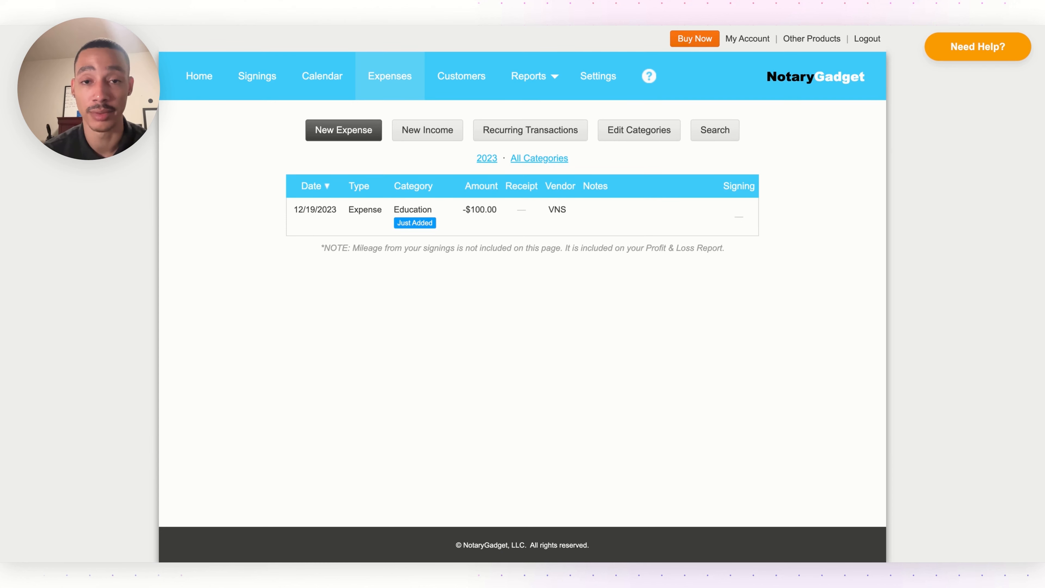
left_click(433, 133)
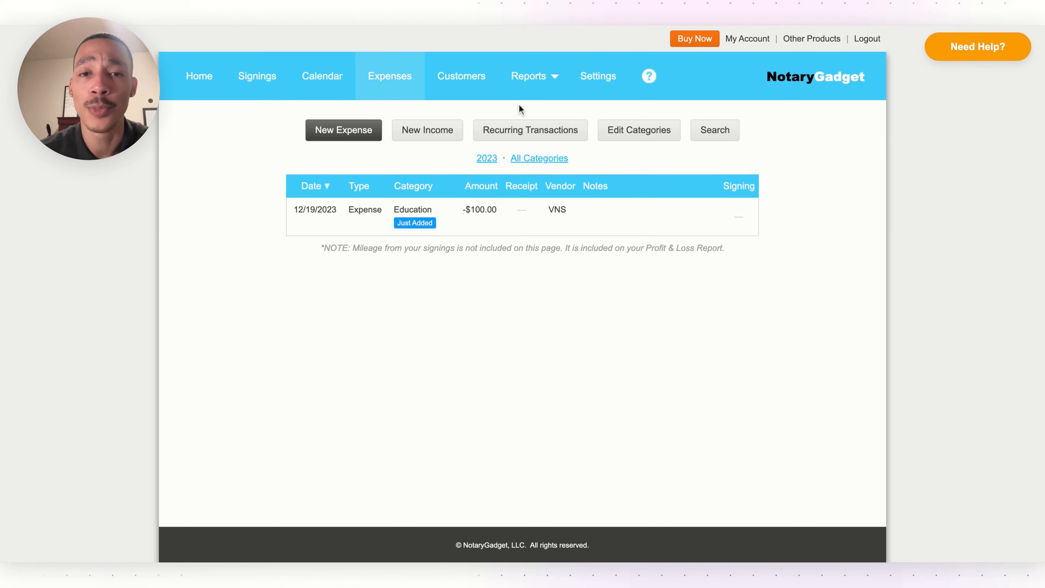
left_click(510, 137)
Step: Start a monthly $9.95 recurring expense in a new Software category for vendor Notary Gadget
left_click(511, 138)
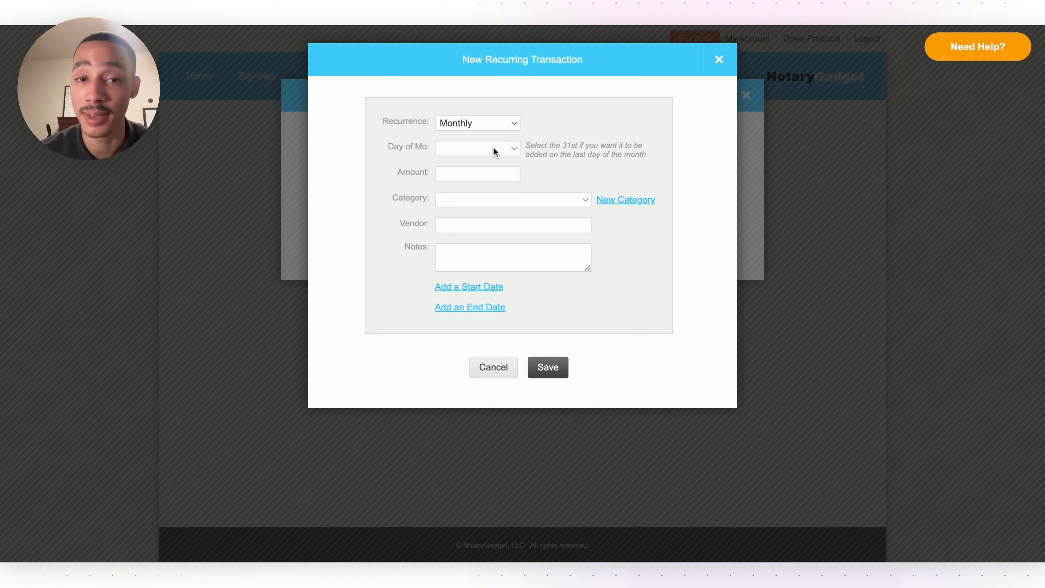
left_click(485, 161)
left_click(476, 174)
type("9.95")
left_click(478, 199)
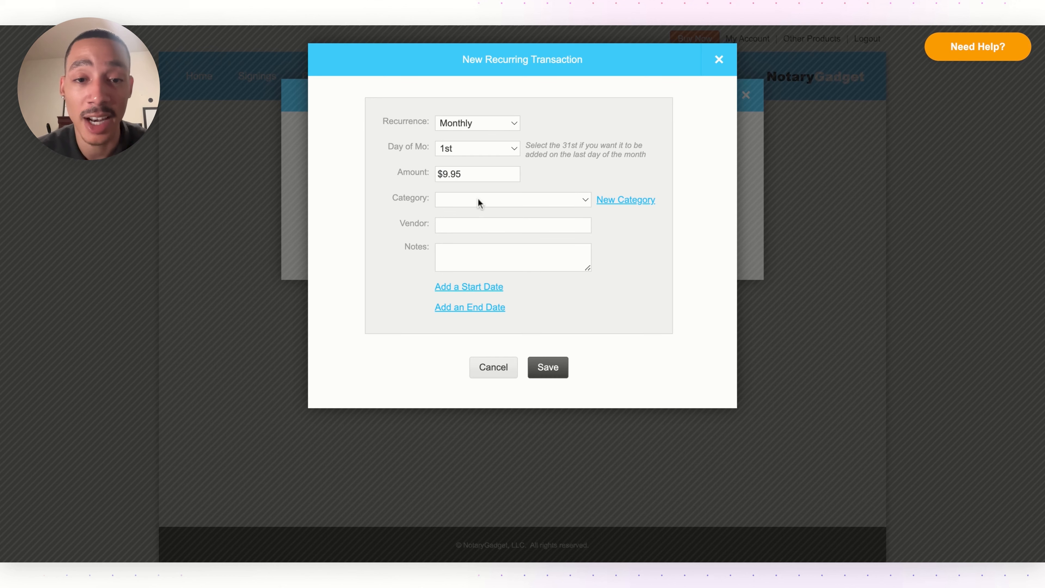
left_click(601, 200)
left_click(488, 171)
type("Software")
key("Return")
left_click(479, 225)
type("No")
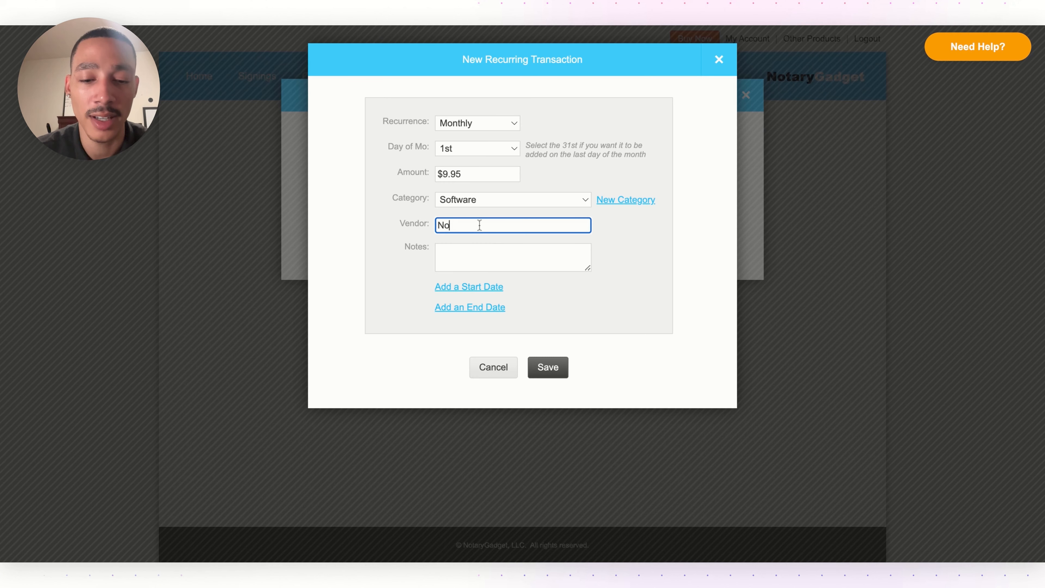
type("tary Gadget")
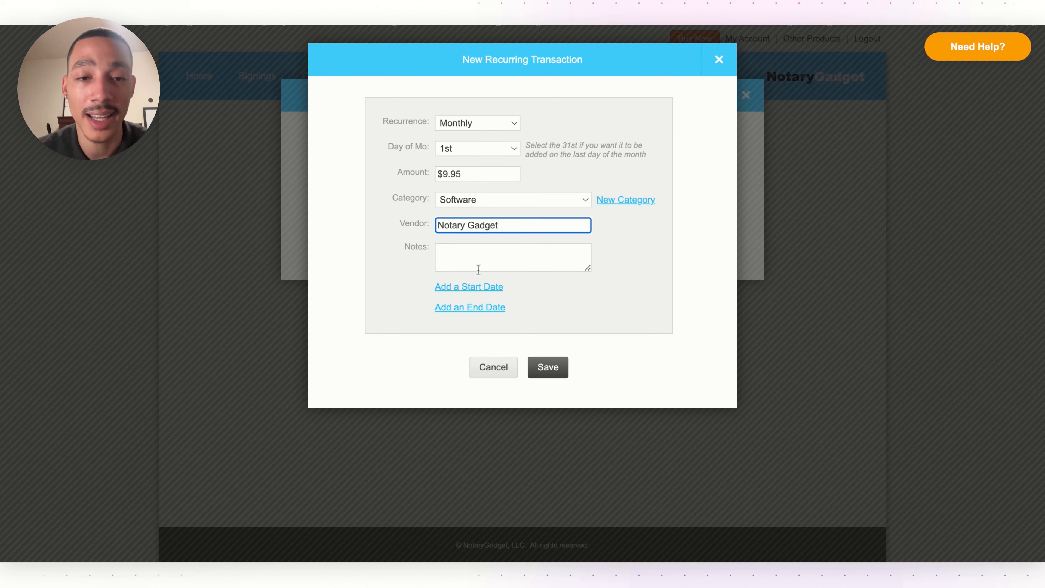
Step: Set it to recur on the 19th, save it, and confirm the 12/19/2023 charge
left_click(485, 288)
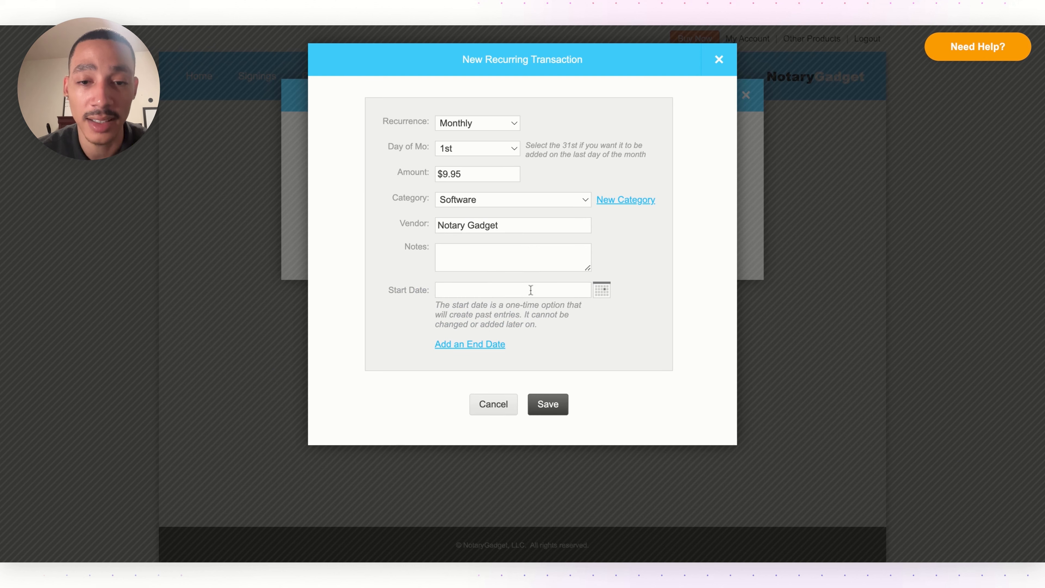
left_click(514, 148)
left_click(538, 327)
left_click(551, 405)
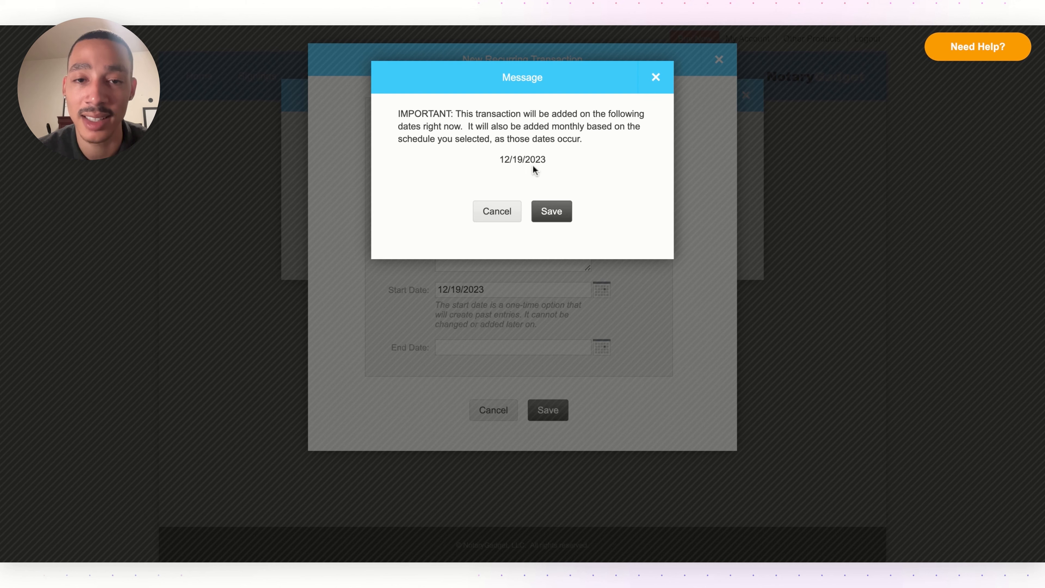
left_click(552, 211)
left_click(753, 96)
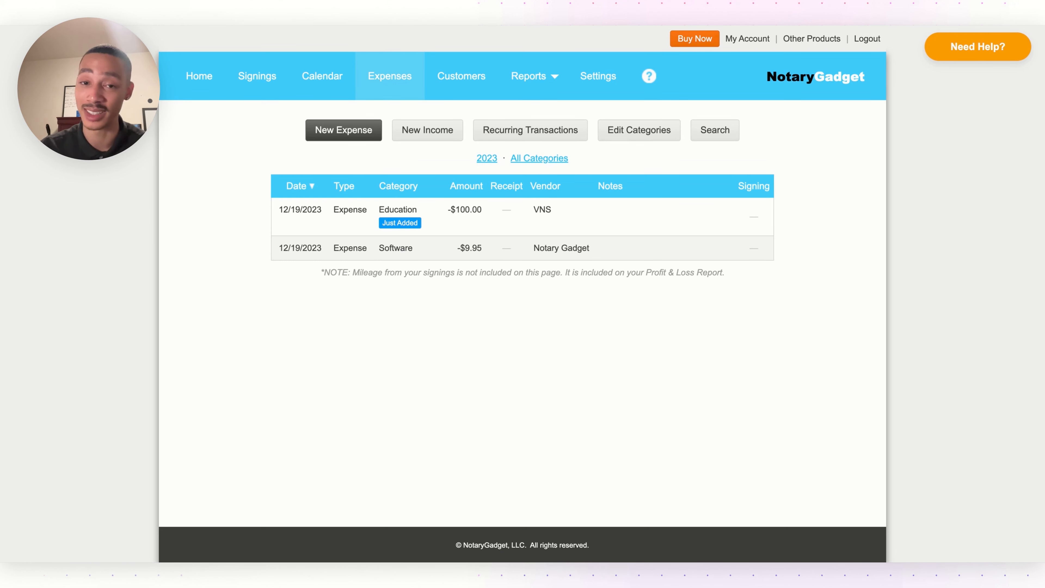
Step: Browse the expense categories, then search all transactions for 'notary'
left_click(631, 128)
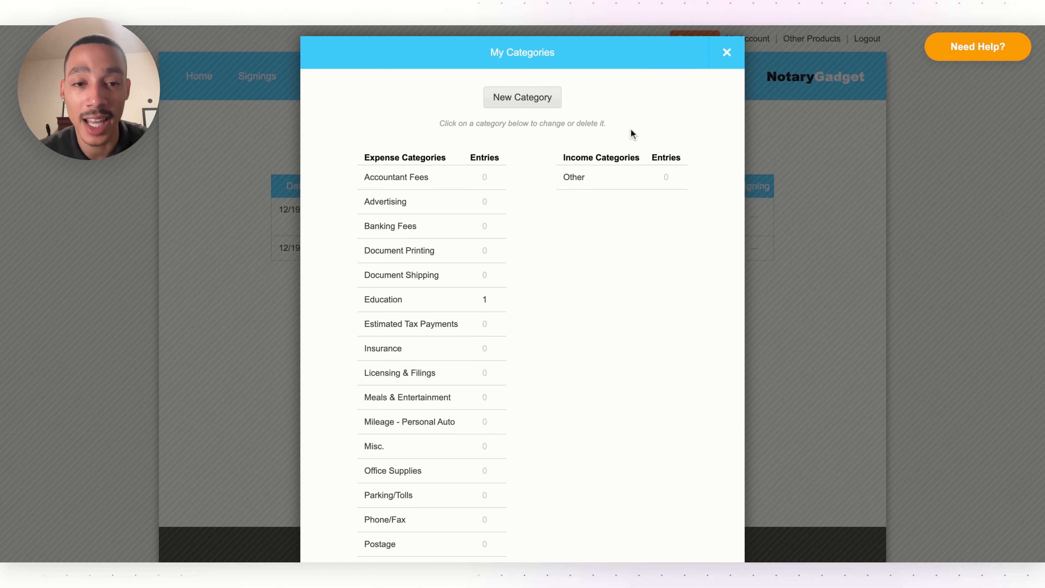
scroll(496, 221, "down", 4)
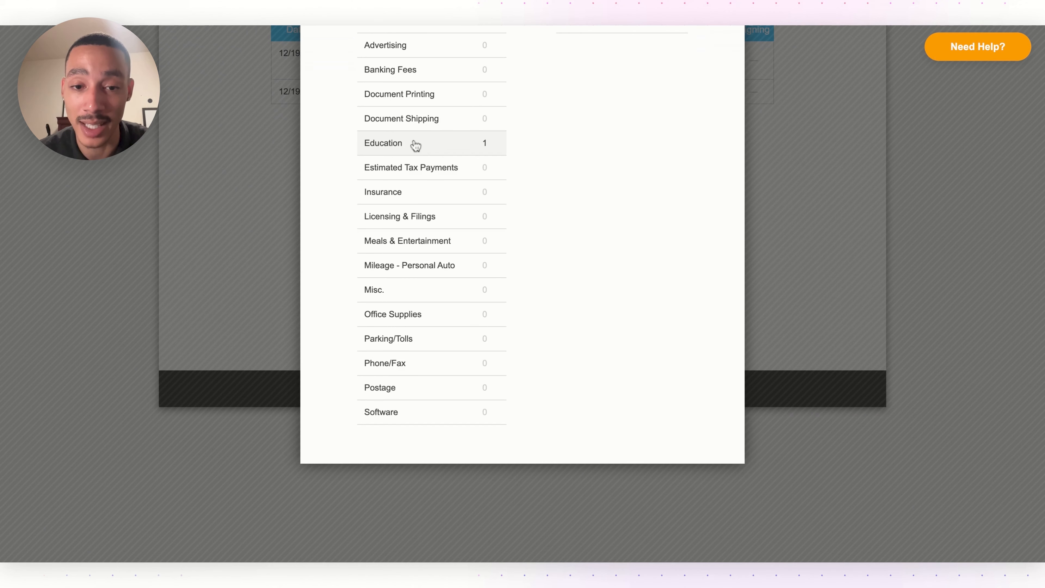
scroll(413, 145, "up", 3)
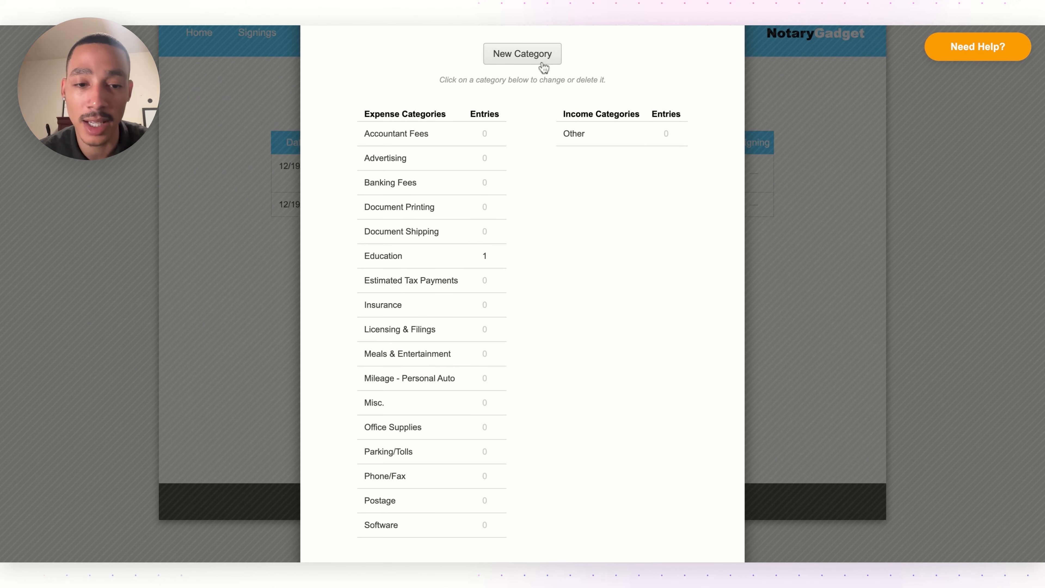
scroll(530, 343, "down", 1)
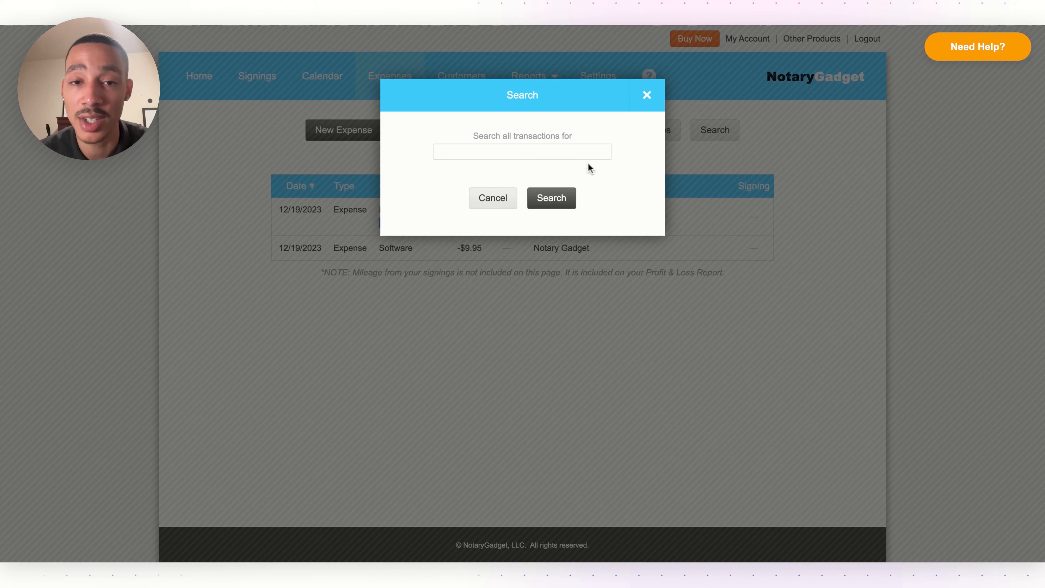
left_click(556, 154)
type("notary")
left_click(552, 198)
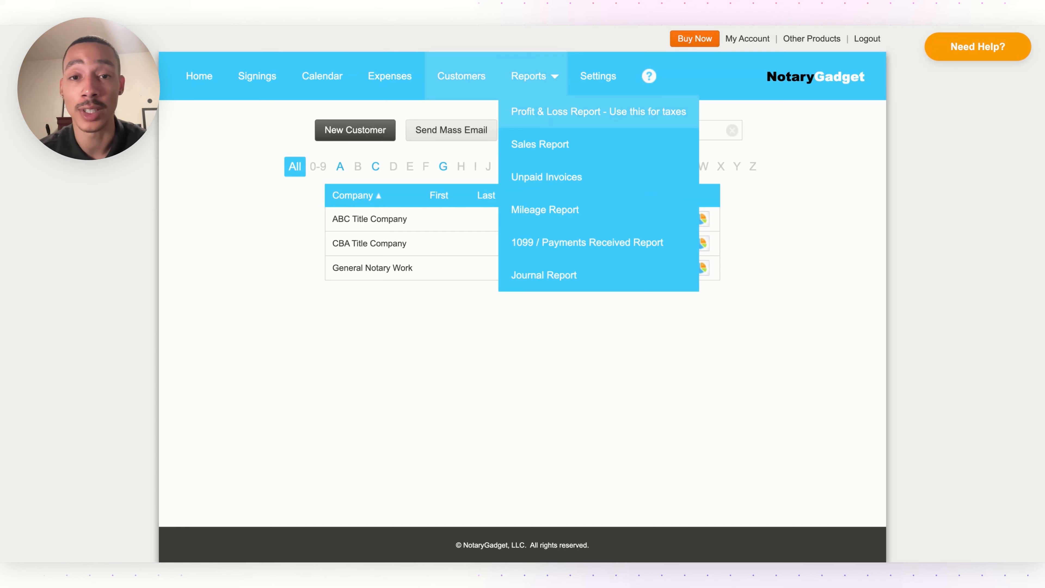
Step: Generate the 2023 Profit & Loss Report and scroll down to the $176.29 net income
left_click(598, 112)
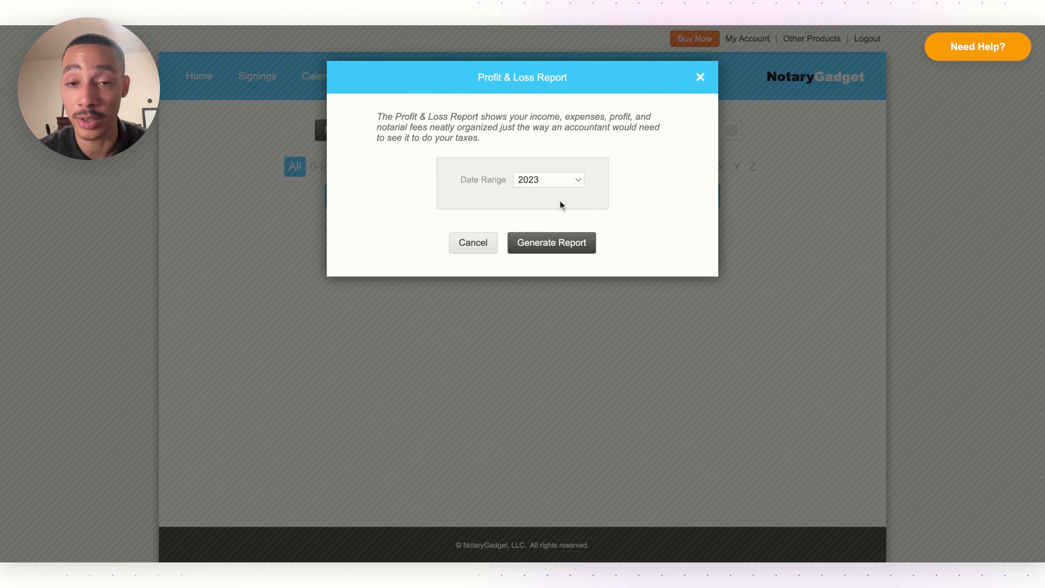
left_click(553, 242)
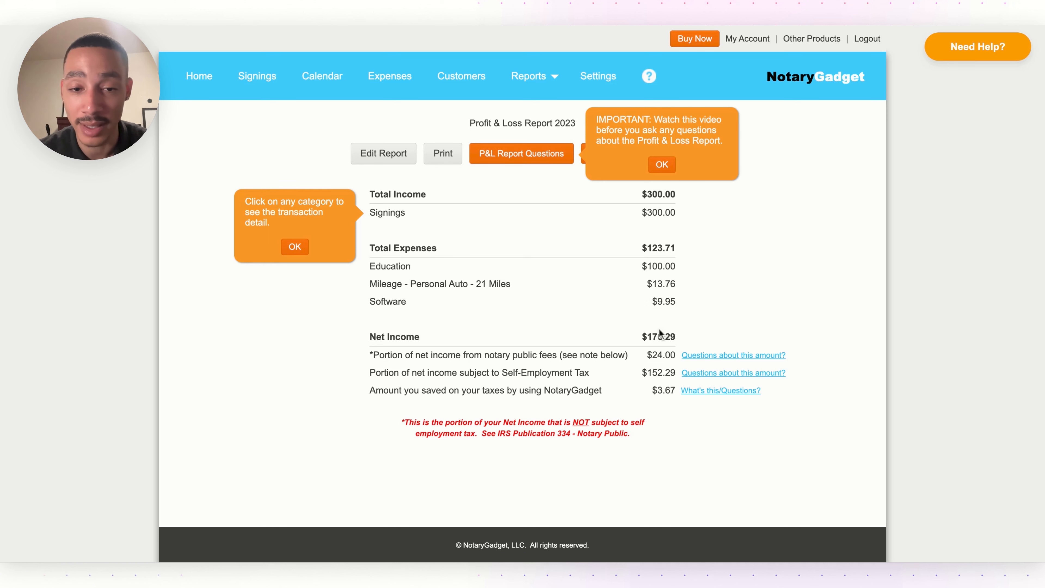
scroll(651, 328, "down", 3)
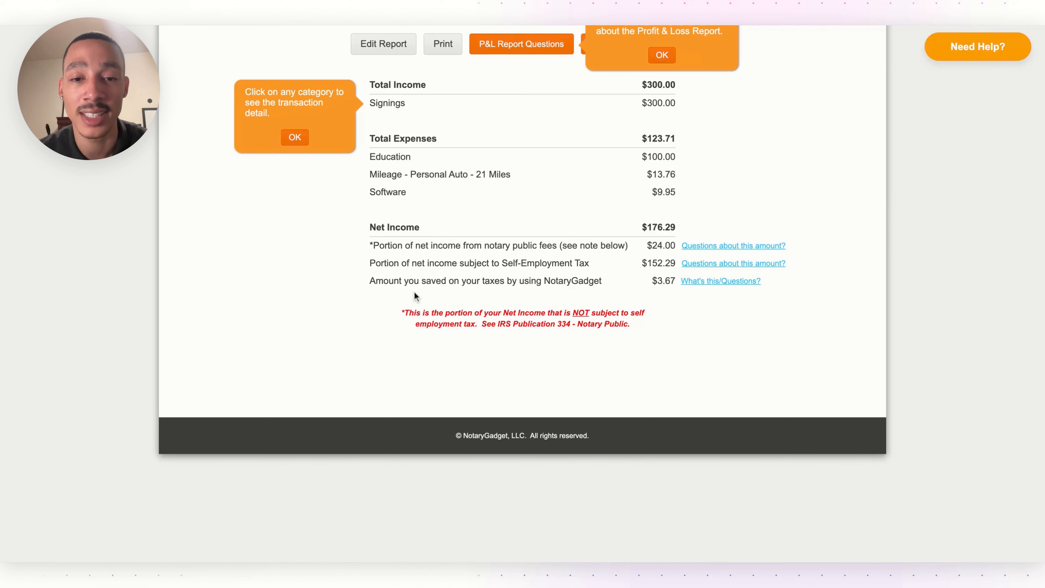
left_click(700, 284)
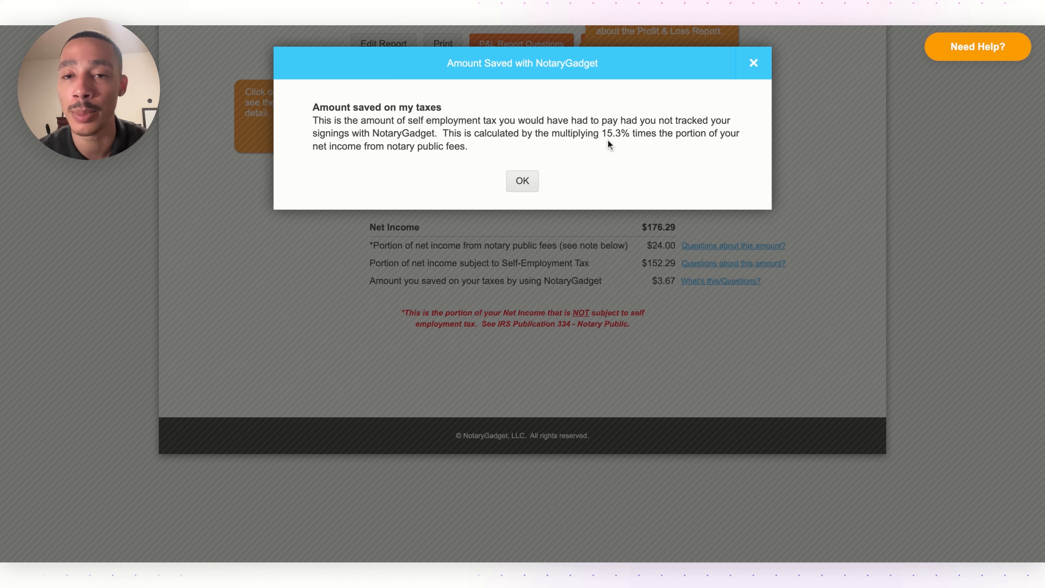
left_click(522, 180)
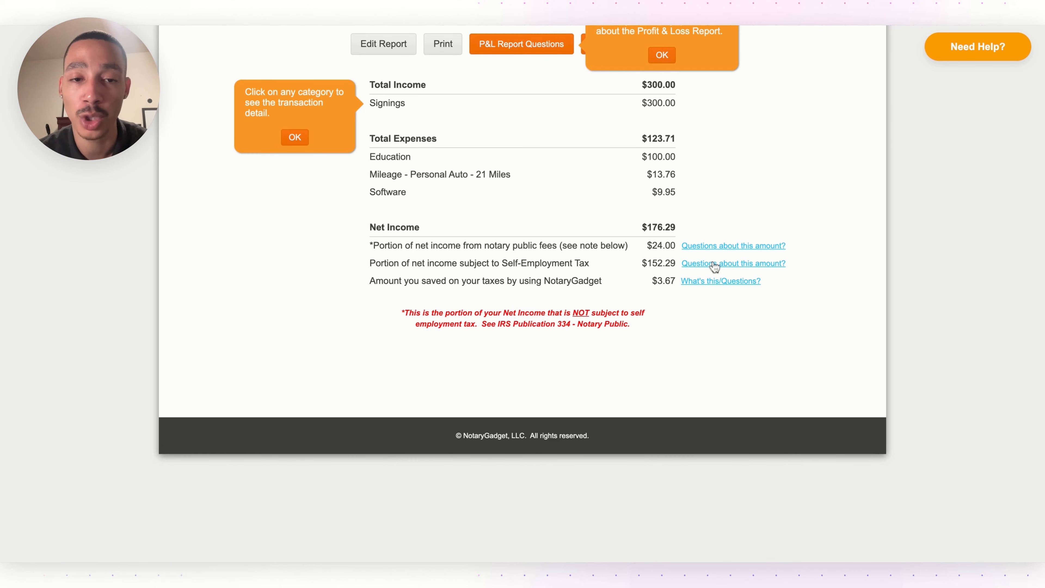
left_click(684, 246)
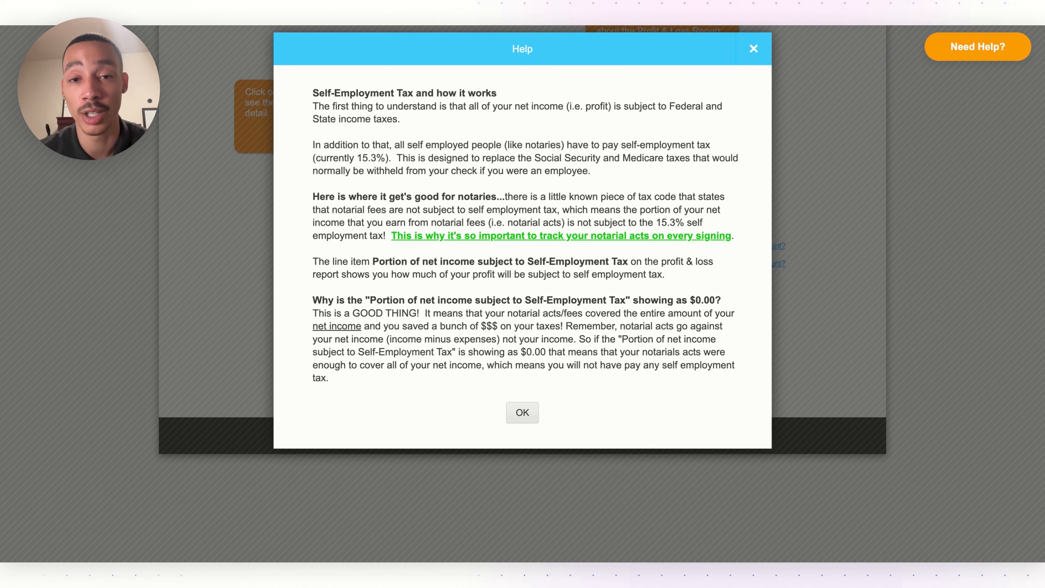
scroll(324, 171, "down", 1)
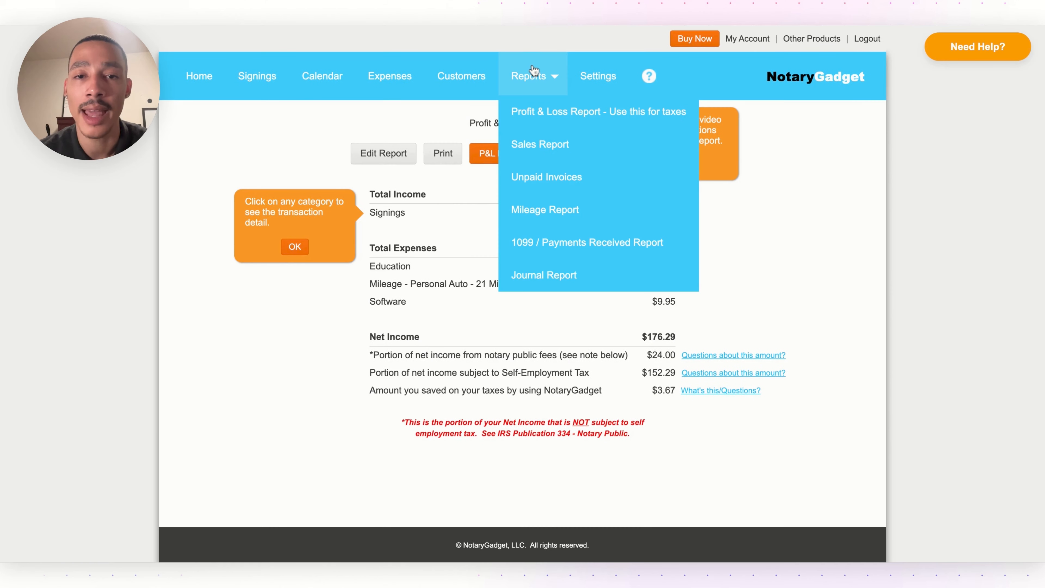
Step: Generate a 2023 Sales Report for ABC Title Company and review its $150.00 total sales
left_click(535, 177)
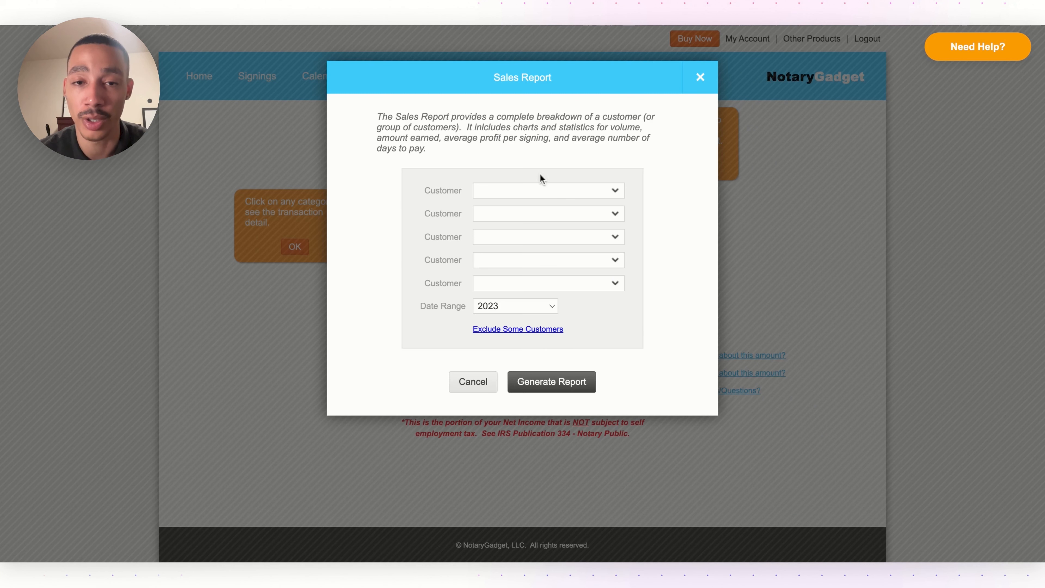
left_click(616, 198)
left_click(544, 156)
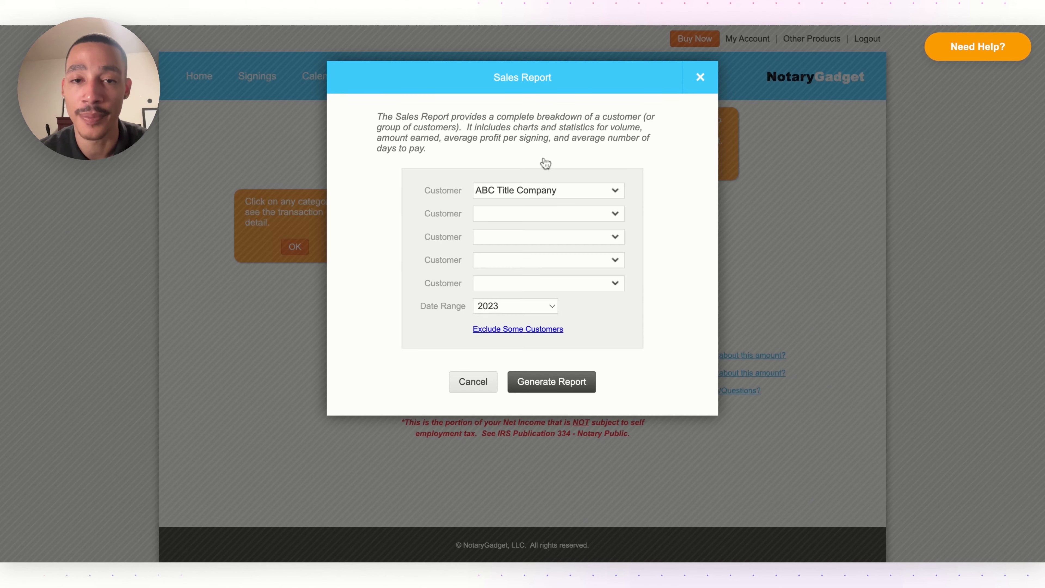
left_click(565, 384)
scroll(415, 105, "down", 3)
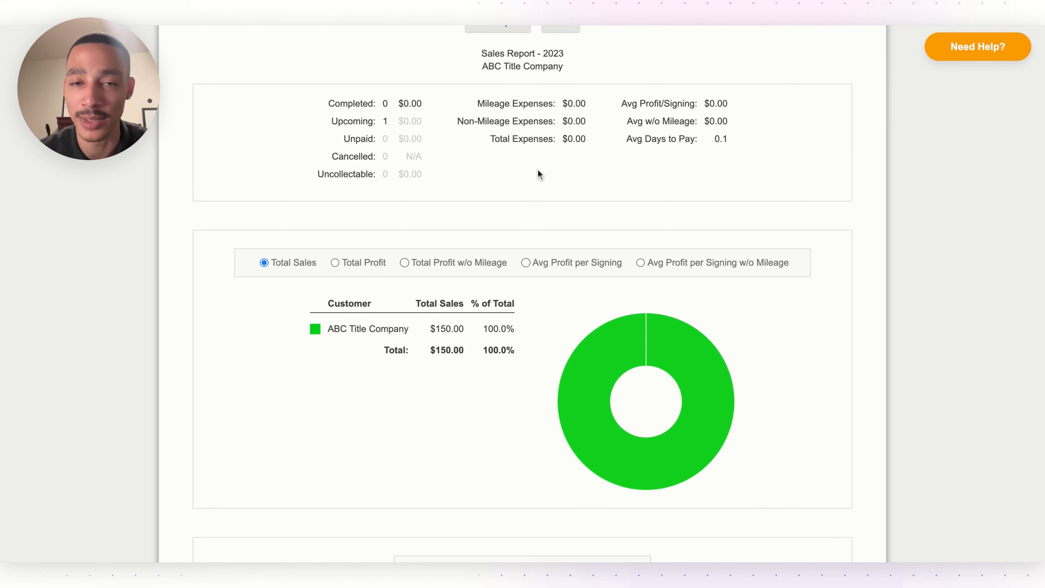
scroll(538, 169, "down", 2)
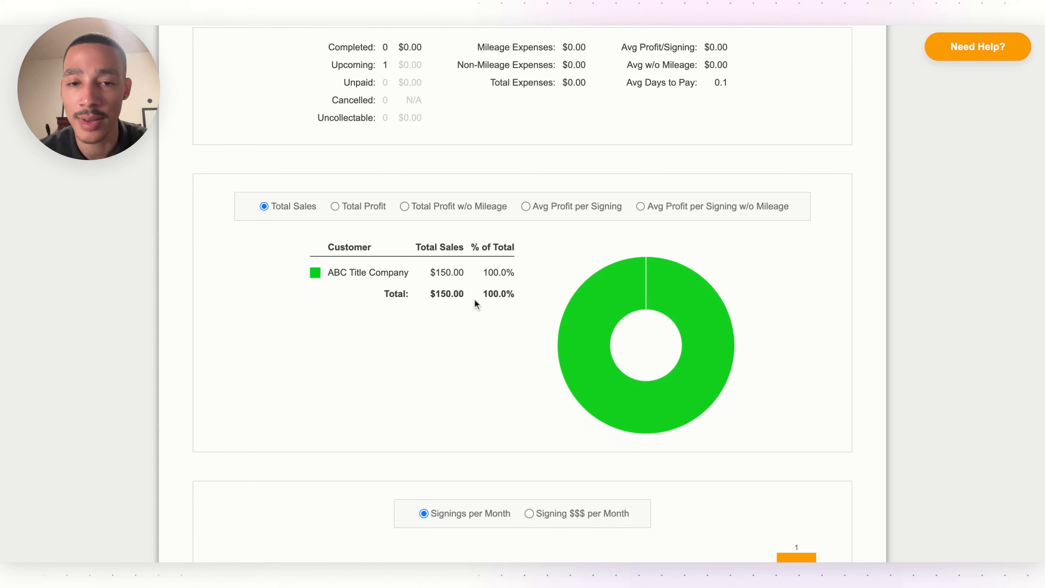
scroll(516, 311, "up", 5)
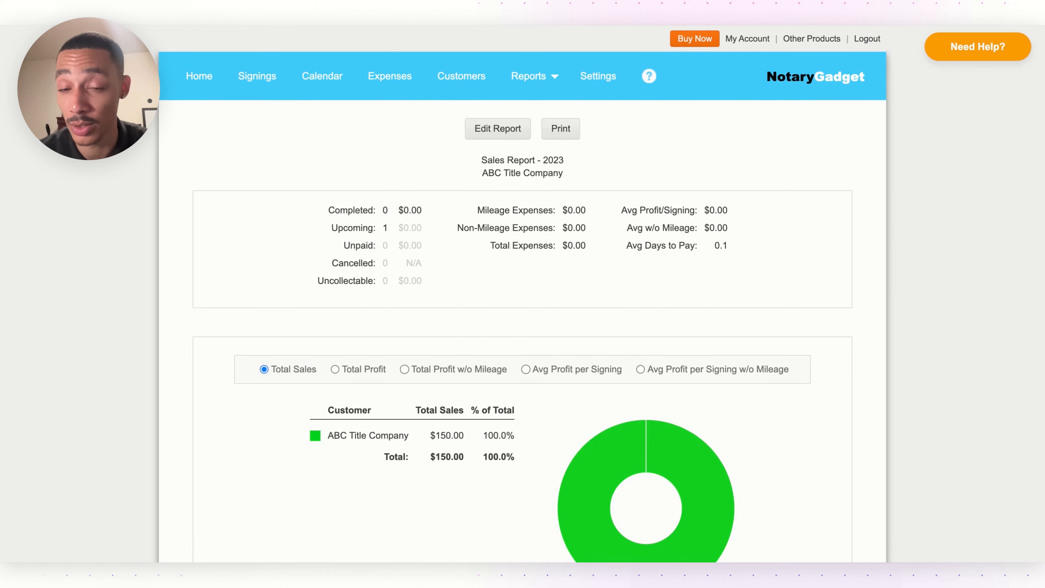
Step: Switch the Sales Report customer to CBA Title Company and review the $150.00 signing and $13.76 mileage
left_click(519, 131)
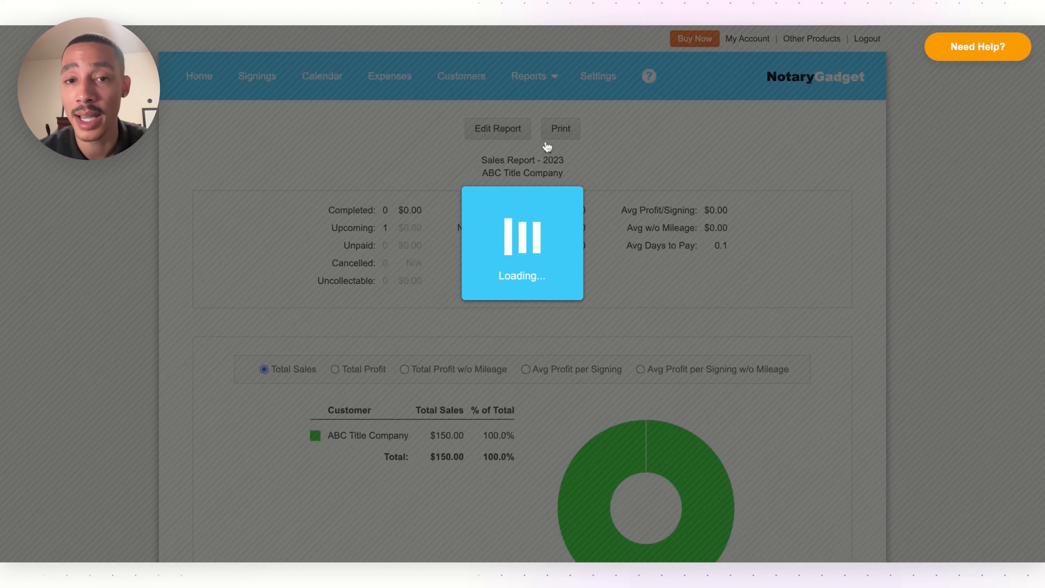
left_click(565, 193)
left_click(559, 174)
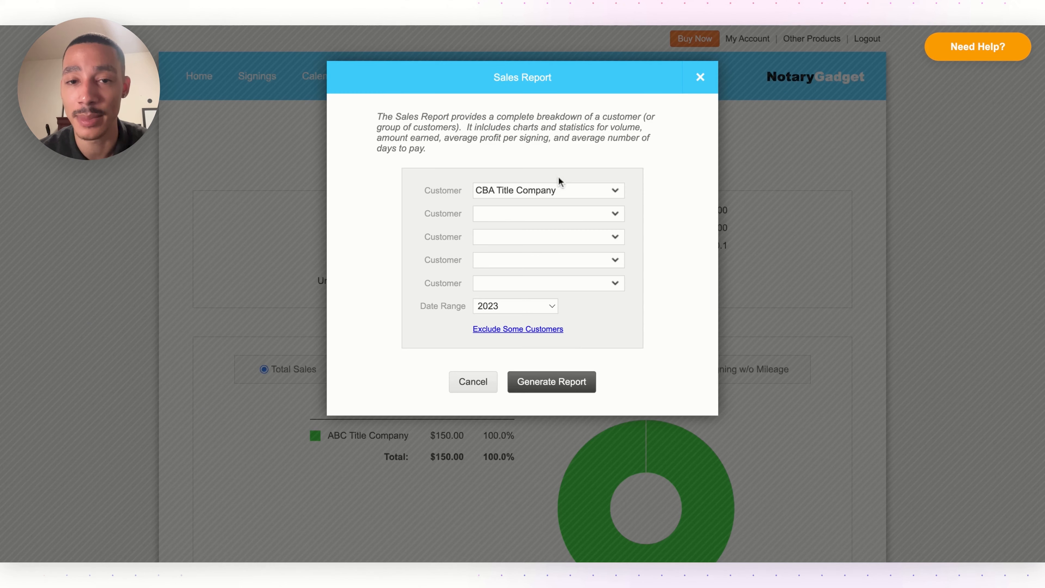
left_click(560, 383)
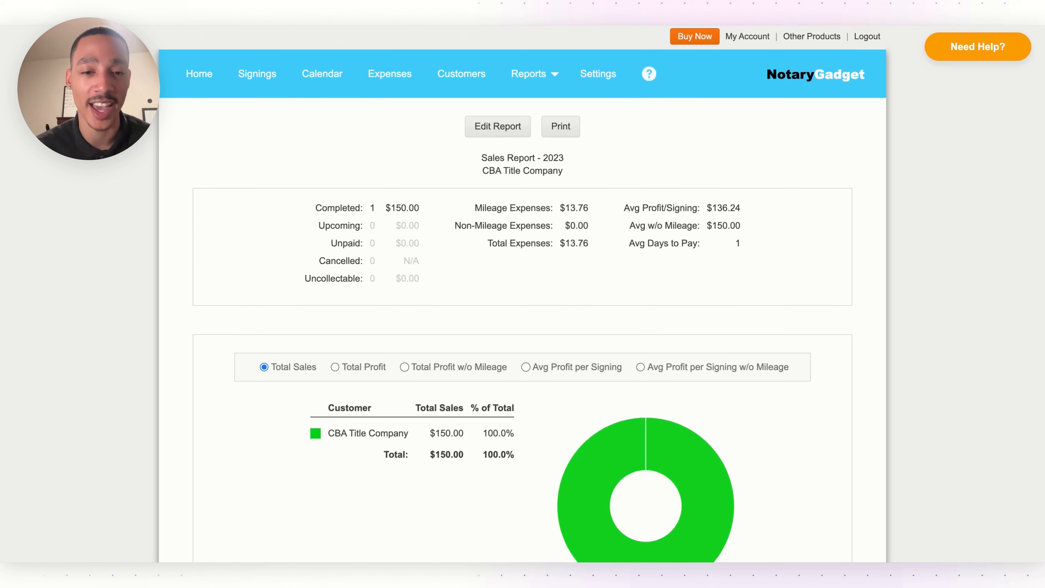
scroll(510, 182, "down", 10)
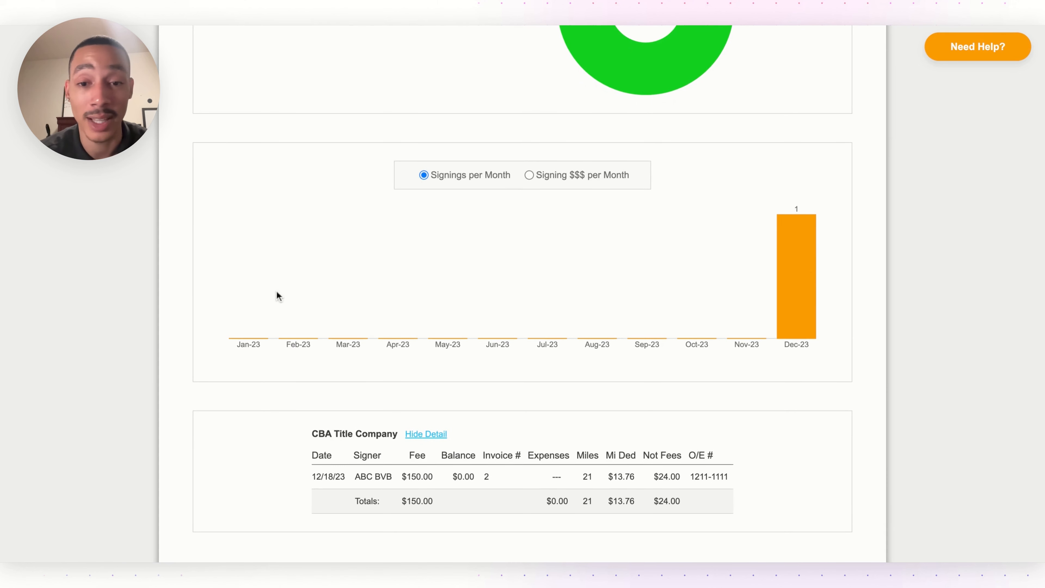
scroll(767, 305, "down", 4)
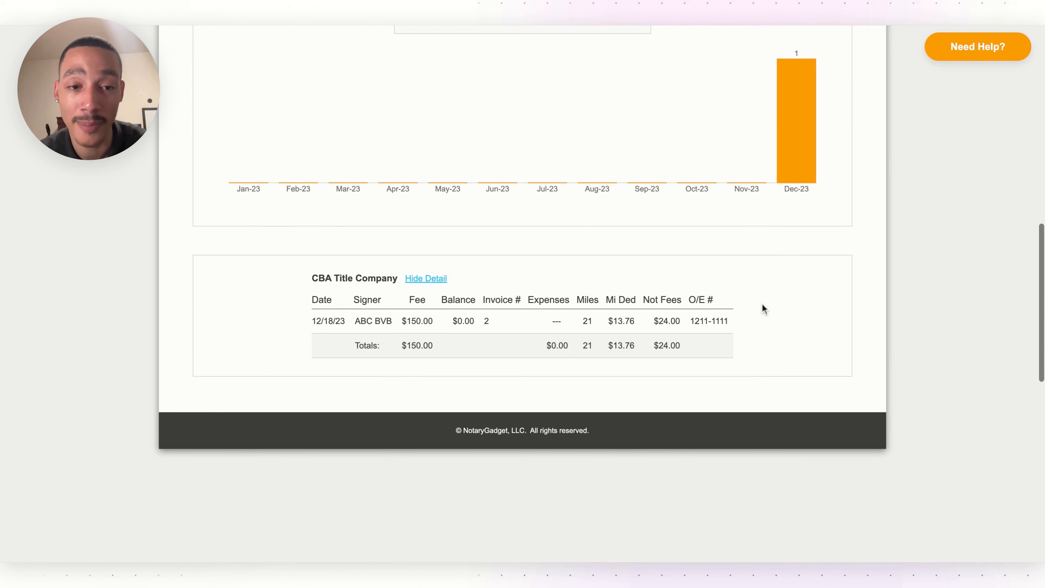
scroll(433, 354, "up", 15)
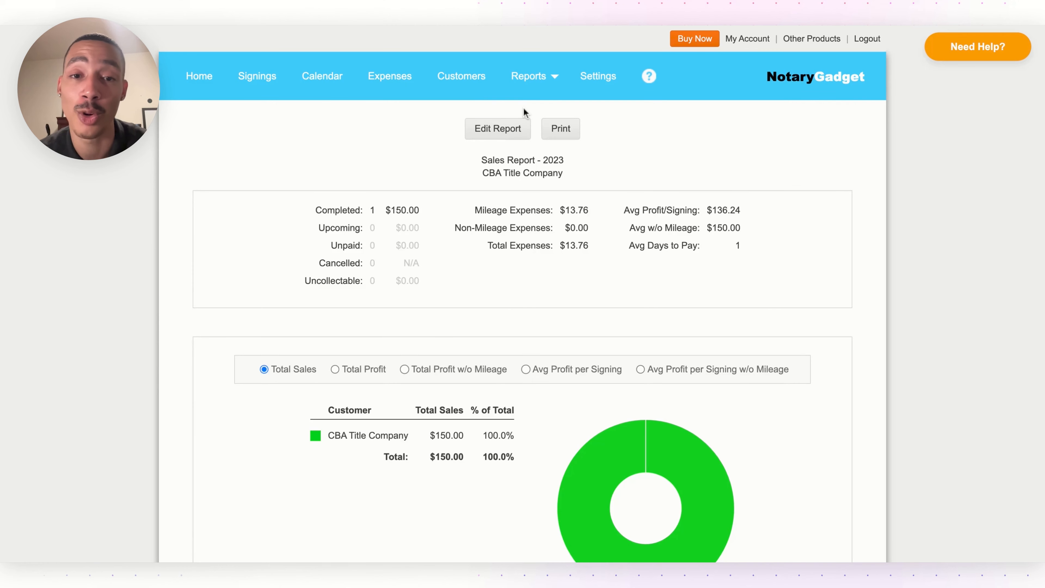
scroll(523, 109, "down", 1)
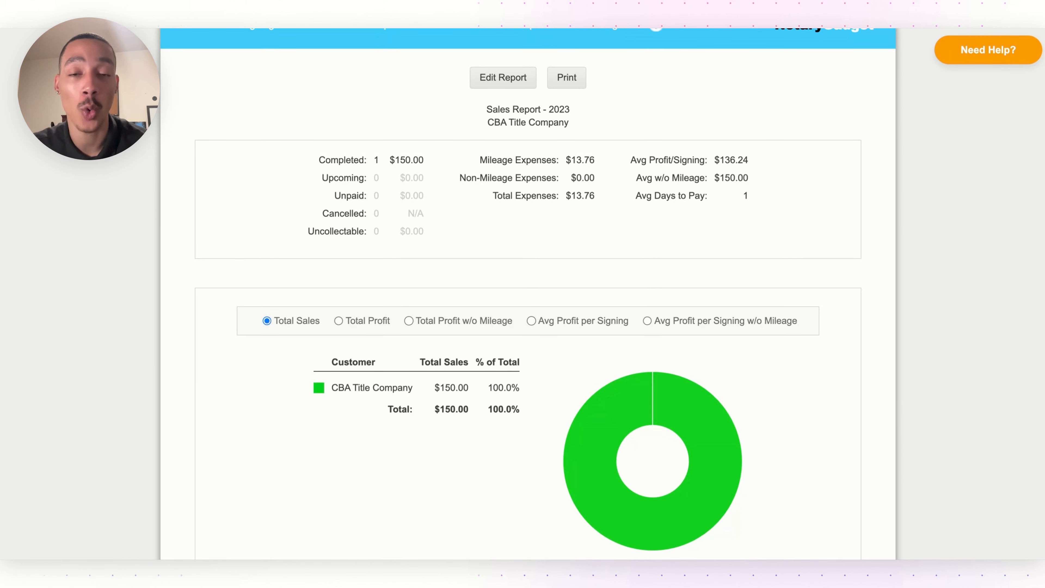
scroll(135, 158, "up", 1)
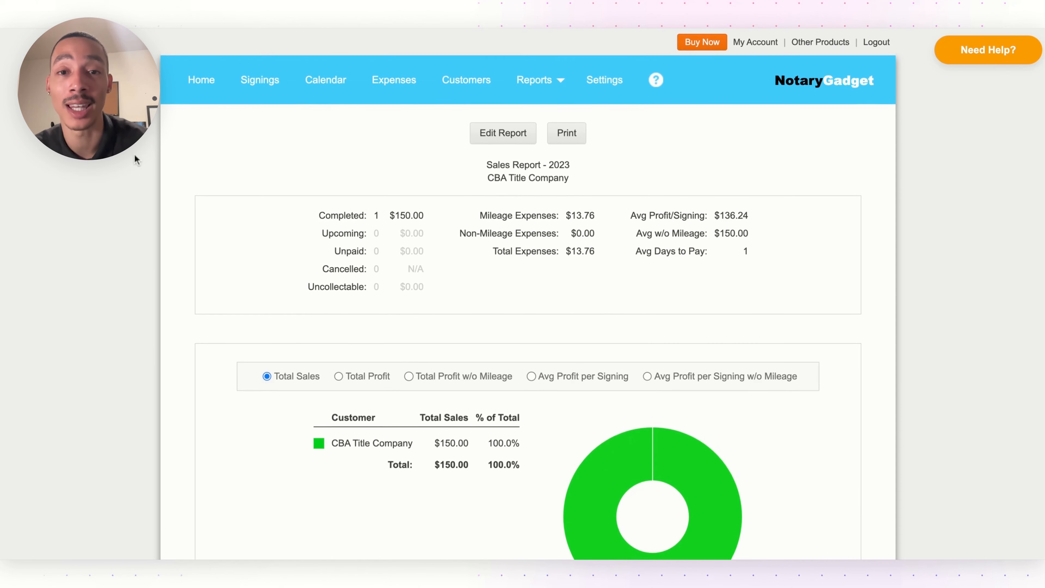
mouse_move(545, 80)
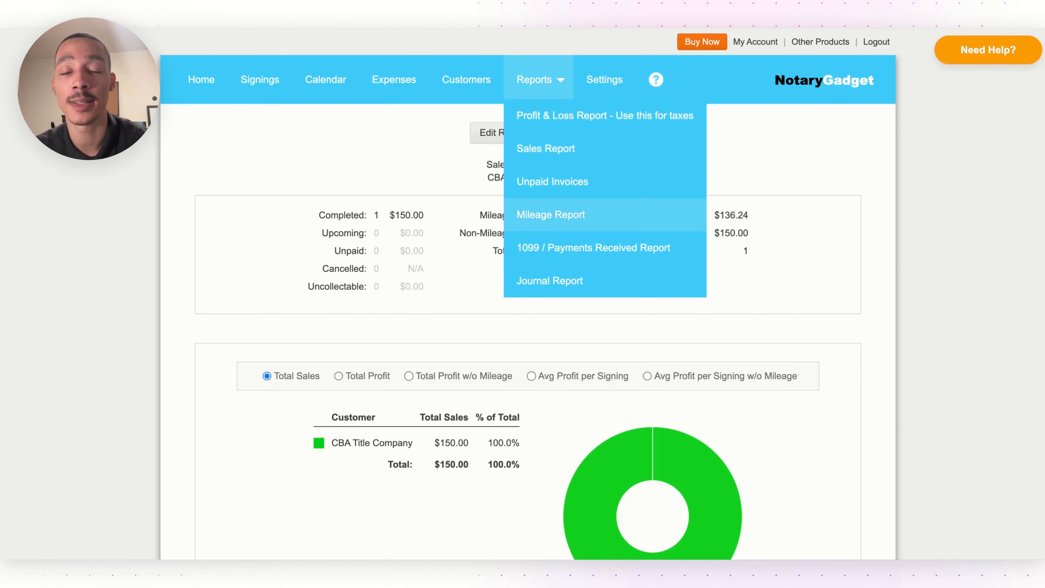
Step: Generate the 2023 Mileage Report
left_click(559, 221)
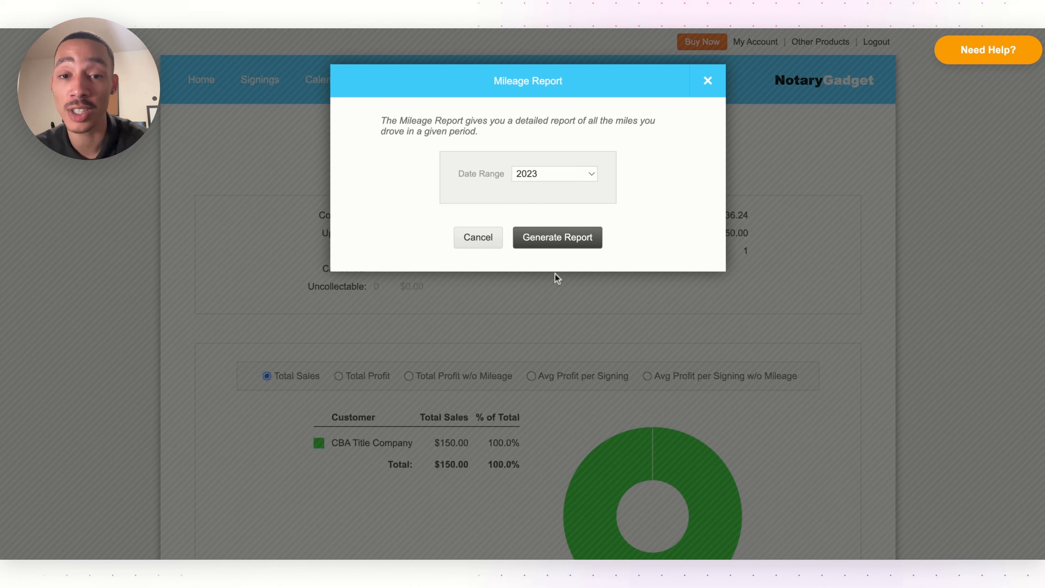
left_click(558, 245)
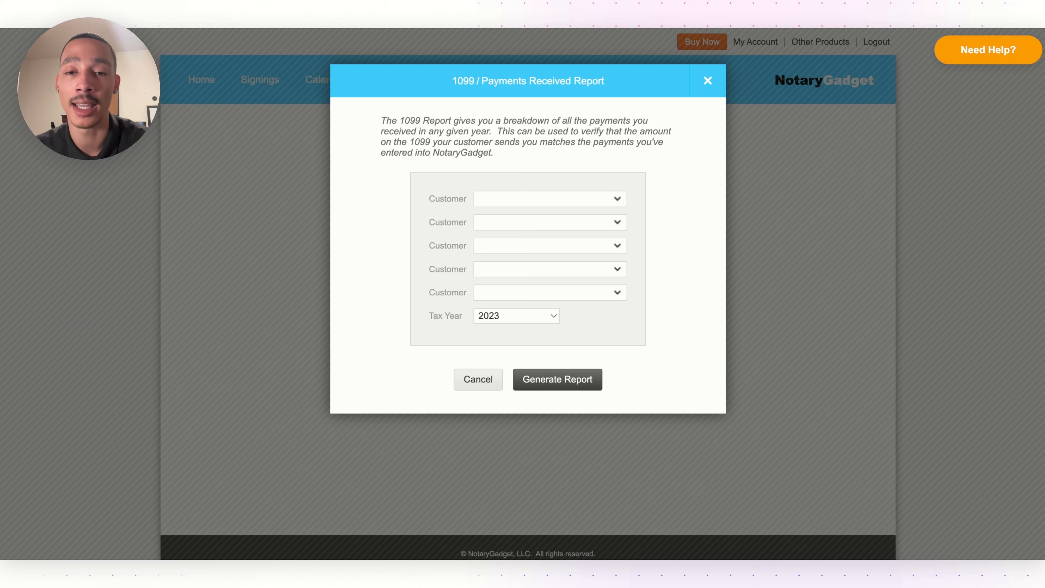
Step: Generate the 2023 1099 report for CBA Title Company, view the questions video, then open Journal Report
left_click(549, 198)
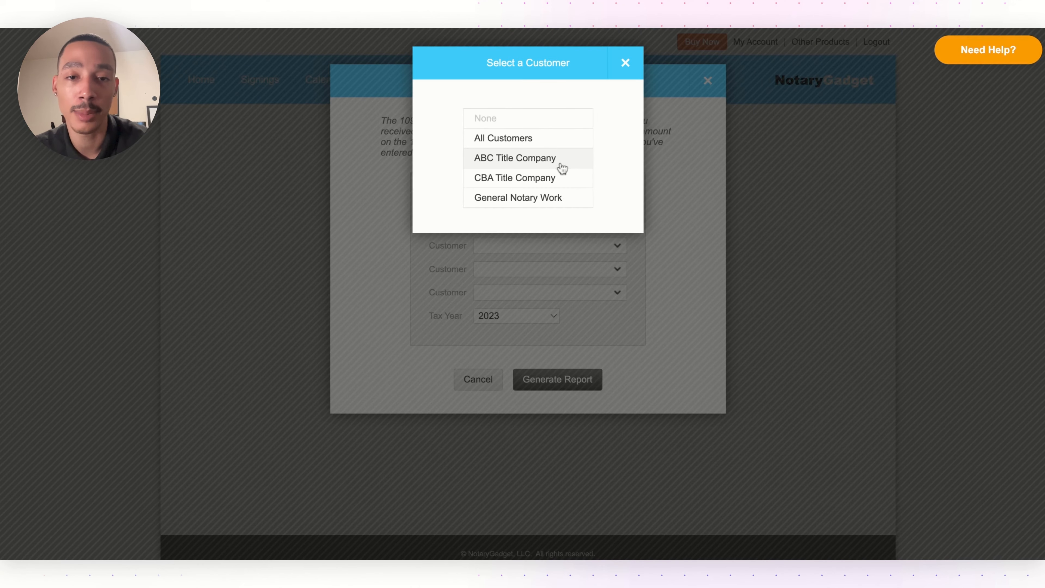
left_click(557, 176)
left_click(599, 384)
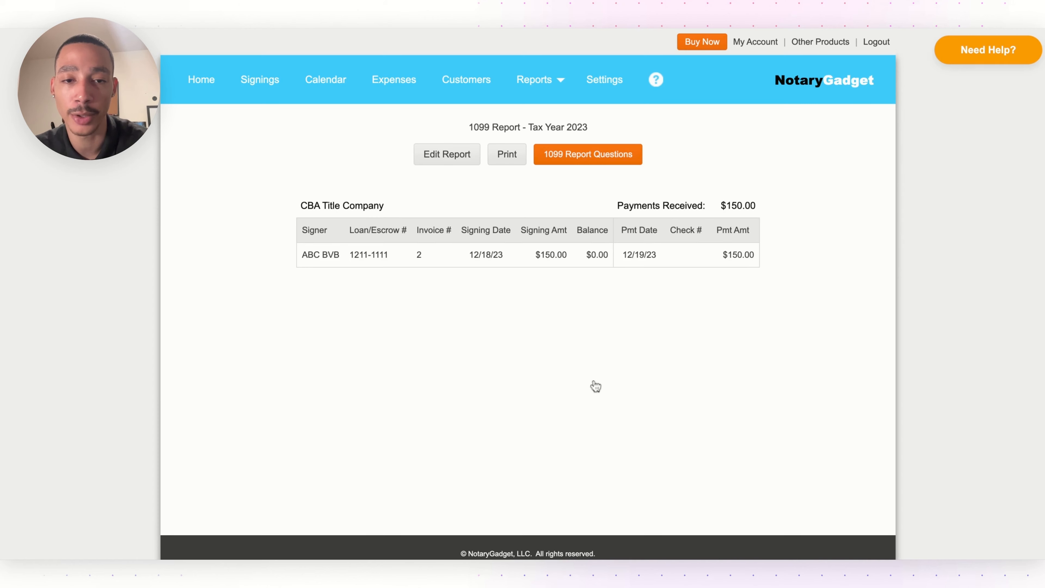
left_click(554, 156)
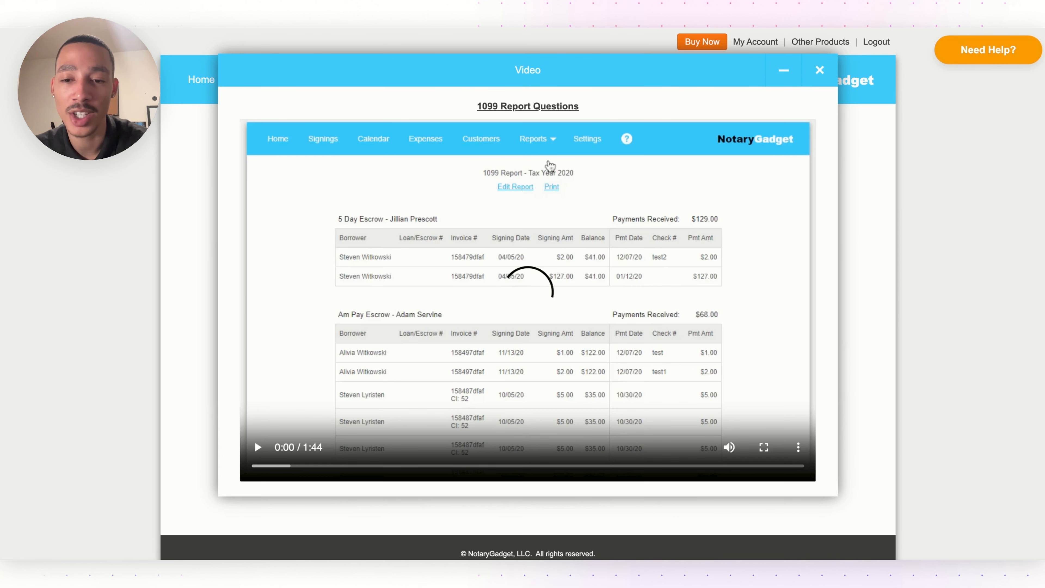
left_click(820, 70)
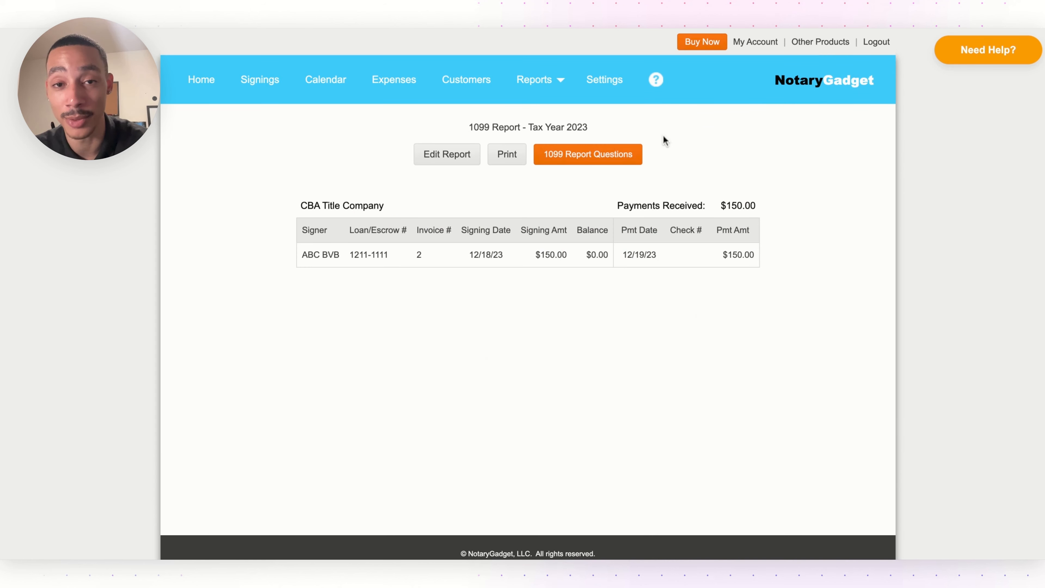
mouse_move(572, 100)
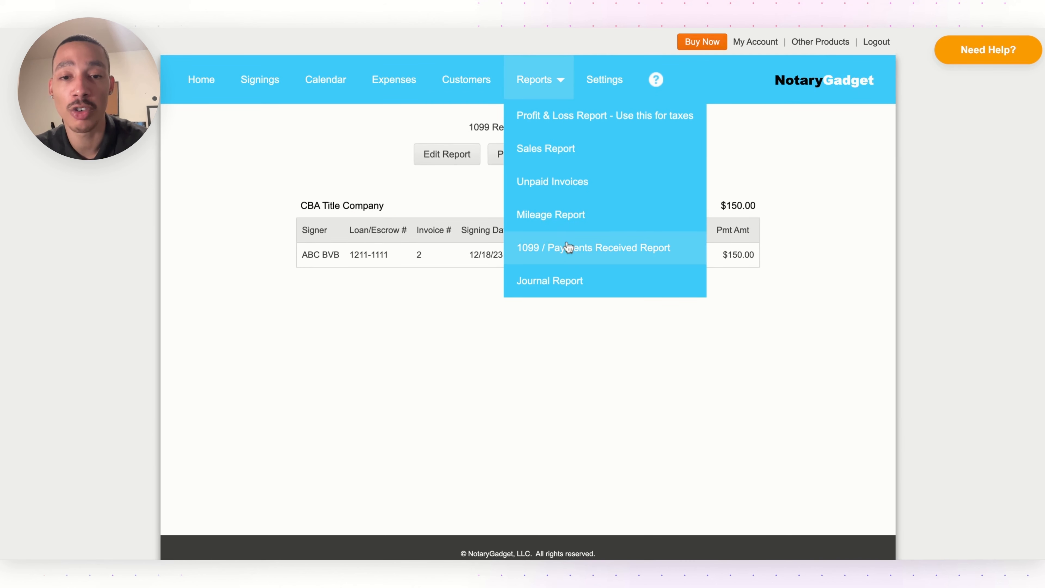
left_click(564, 275)
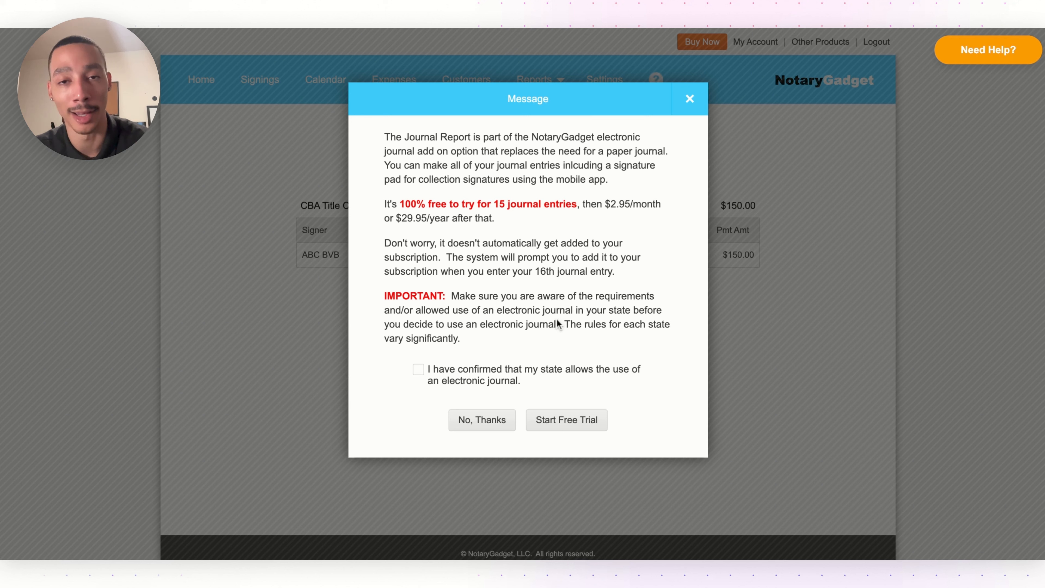
Step: Tick 'I have confirmed that my state allows the use of an electronic journal'
left_click(424, 377)
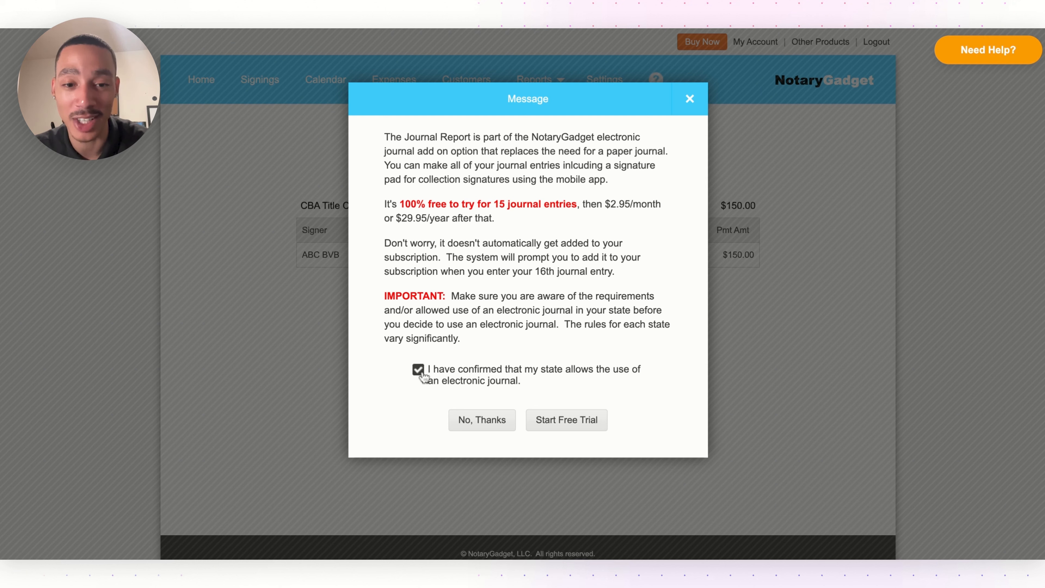